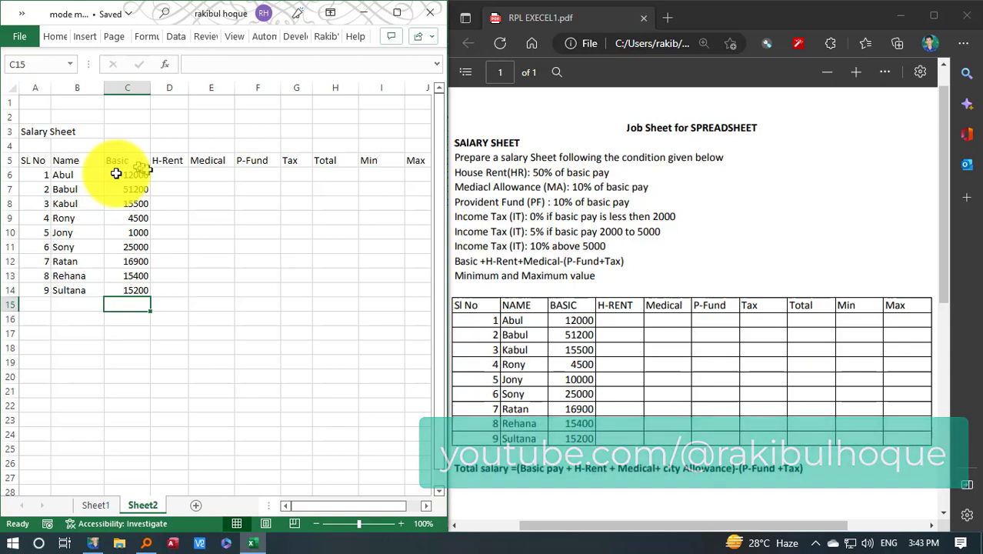
Calculate the first employee's H-Rent in D6 as 50% of basic pay with the formula =C6*50%
left_click(164, 178)
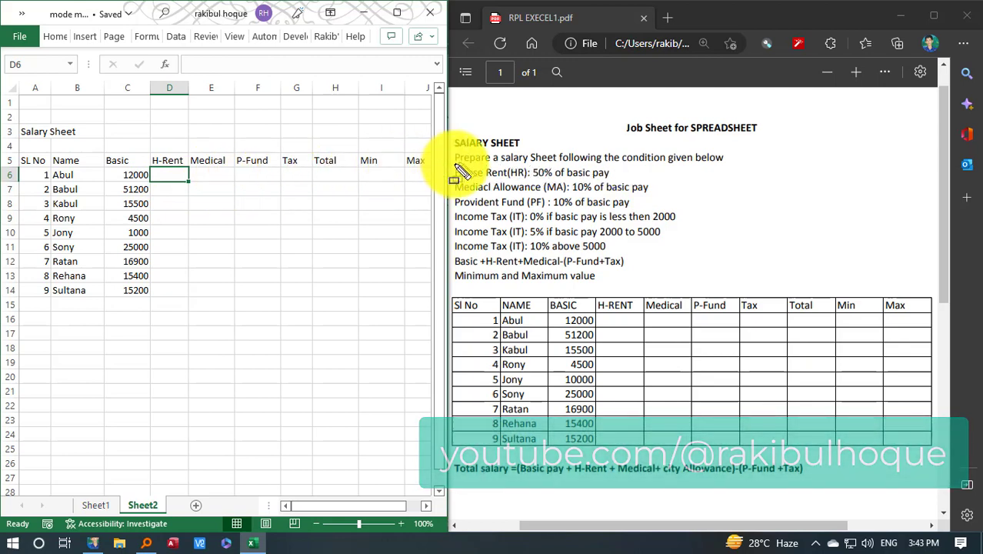
mouse_move(456, 168)
left_mouse_down()
mouse_move(573, 193)
mouse_move(600, 216)
mouse_move(634, 188)
mouse_move(621, 181)
left_mouse_up()
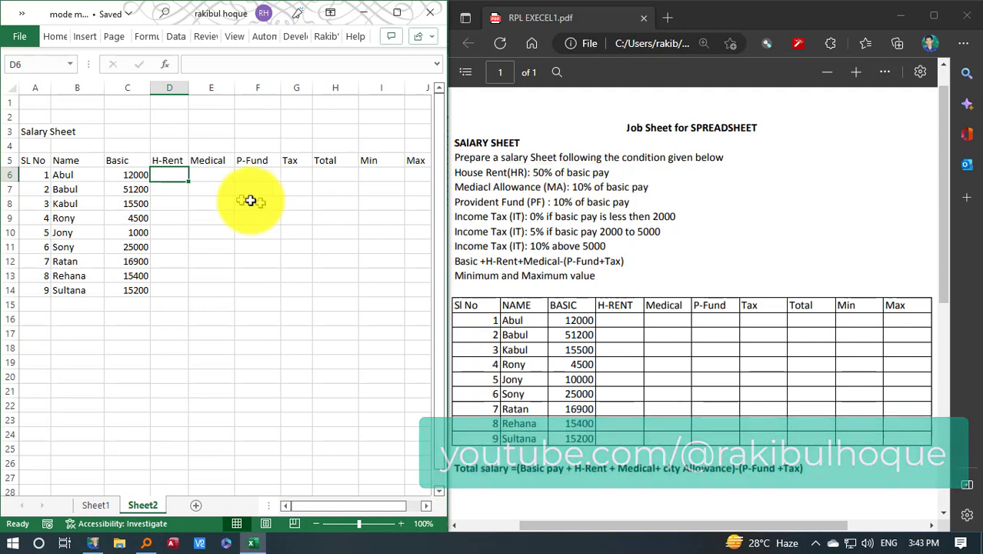
type("=")
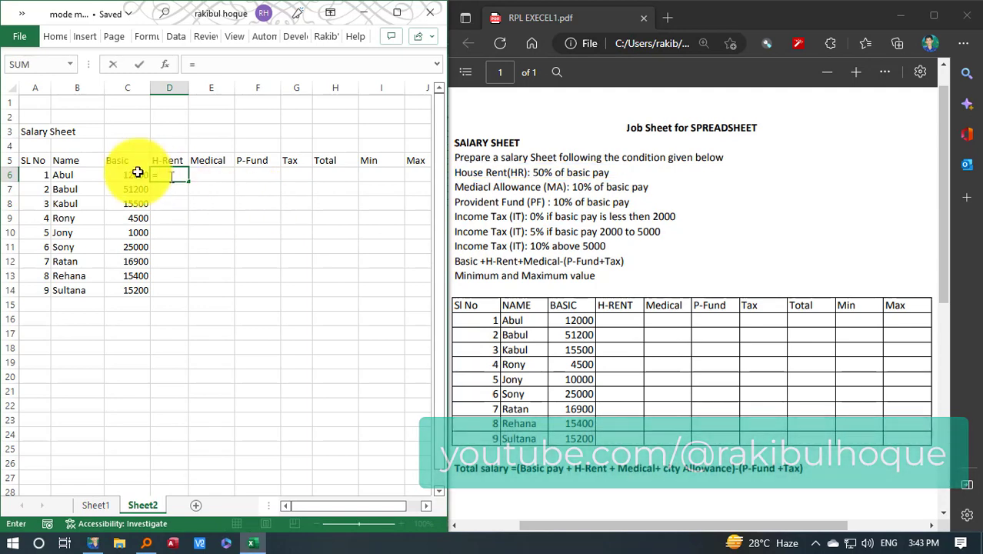
left_click(138, 174)
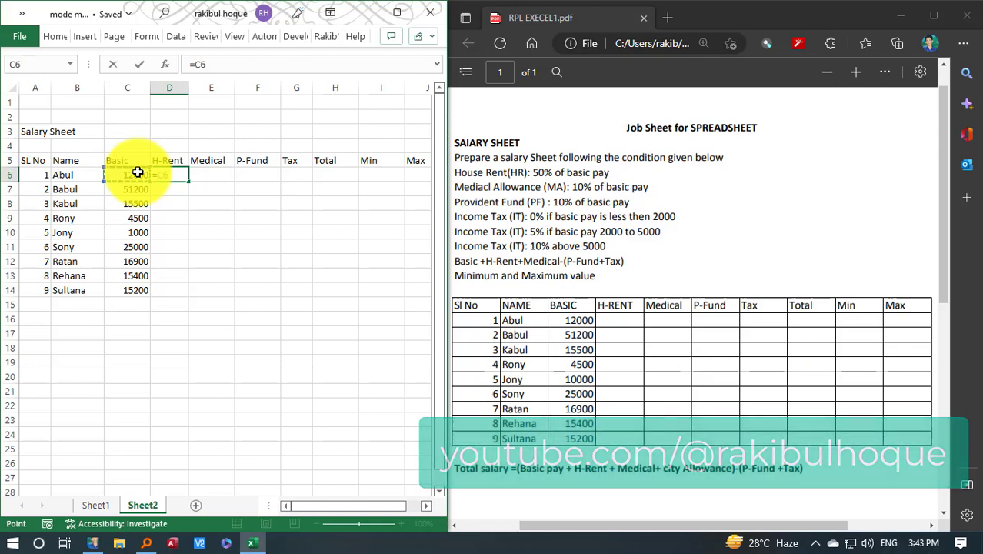
type("*50%")
key("Tab")
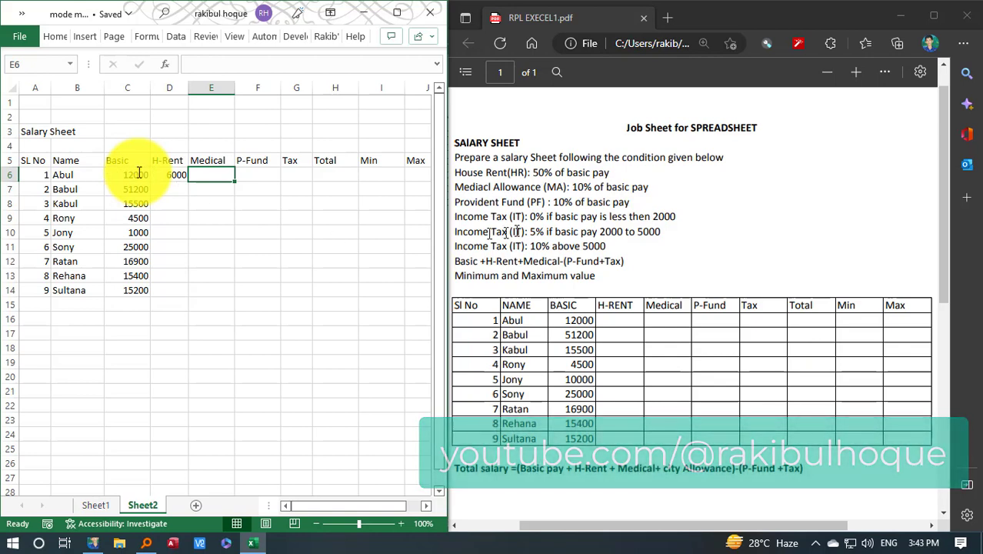
Calculate the first employee's Medical allowance in E6 as 10% of basic pay with the formula =C6*10%
double_click(579, 186)
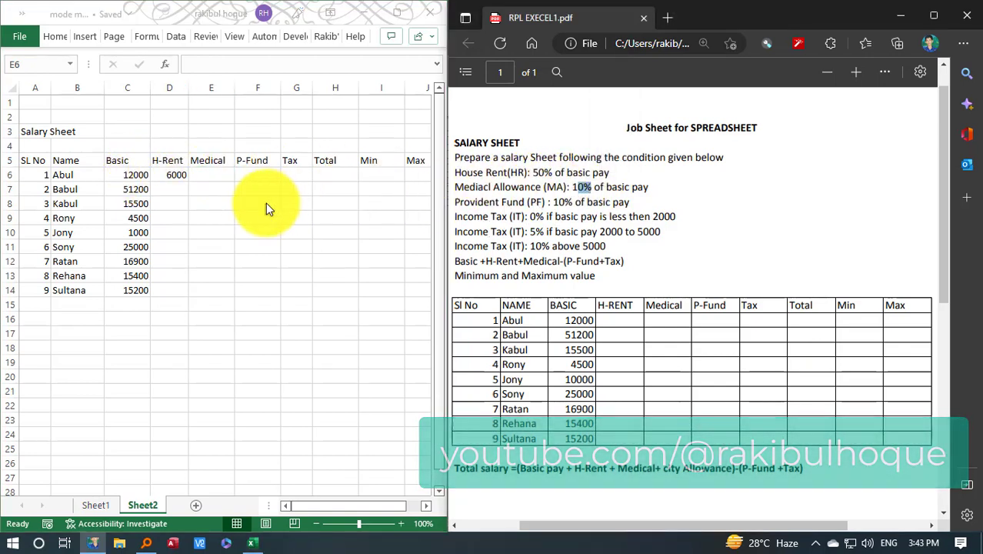
left_click(211, 170)
type("=")
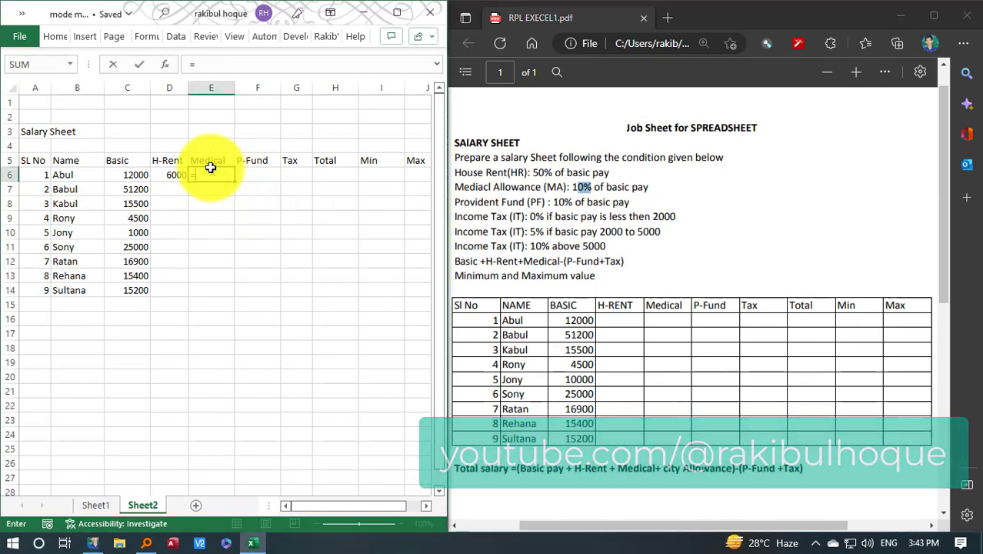
left_click(125, 174)
type("*1")
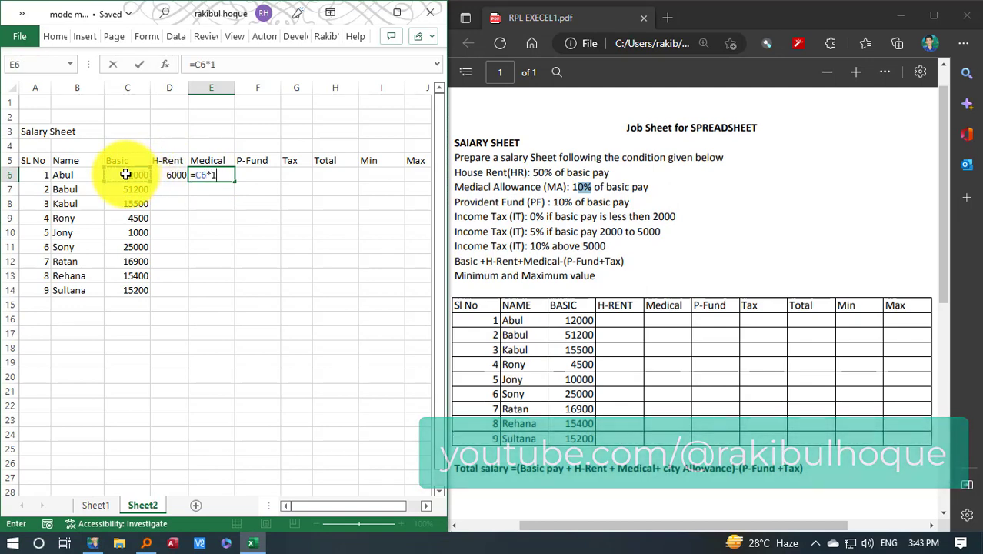
type("0%")
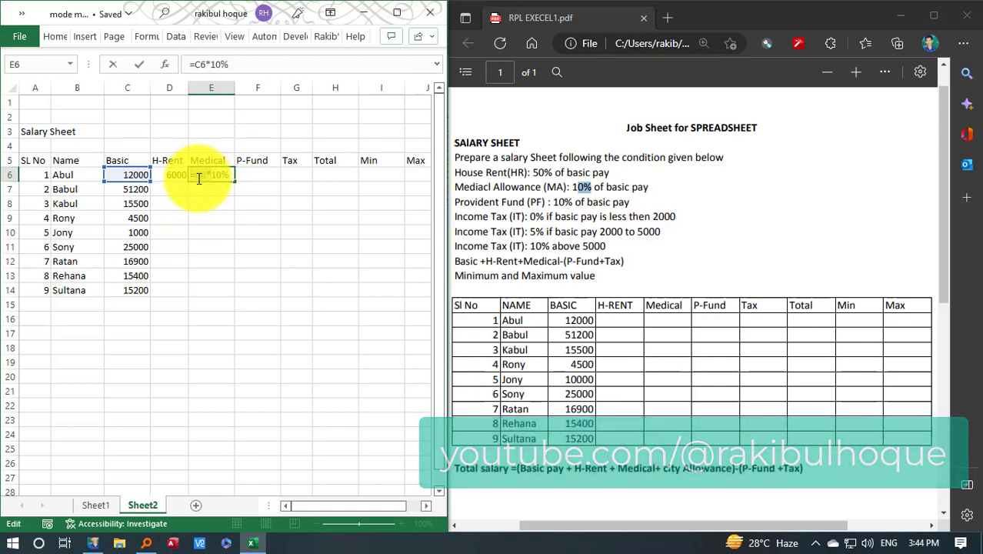
Calculate the first employee's P-Fund in F6 with the formula =C6*10%
left_click(253, 173)
double_click(254, 173)
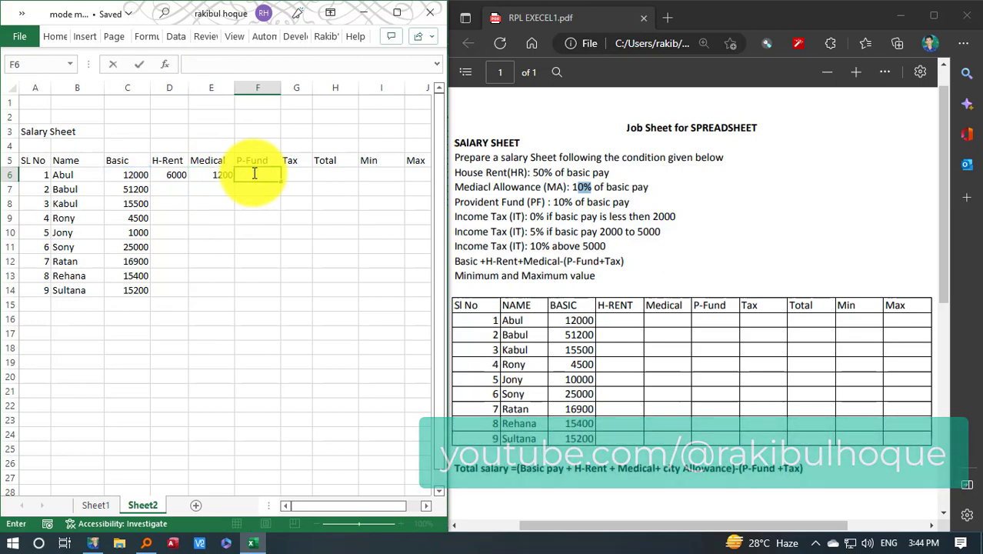
type("=C6*10")
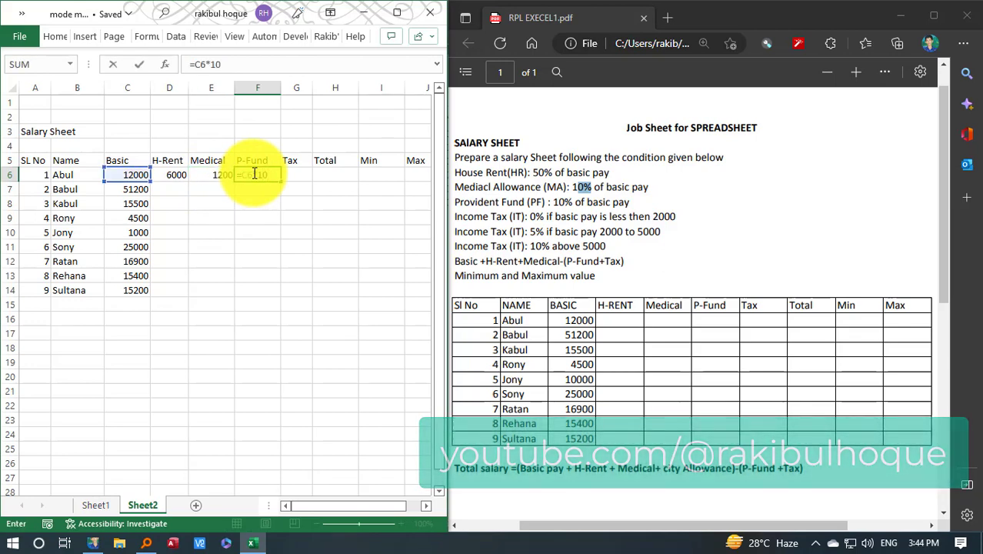
type("%")
key("Return")
Examine the income tax rates and basic pay thresholds in the job sheet PDF for the Tax column
left_click(295, 172)
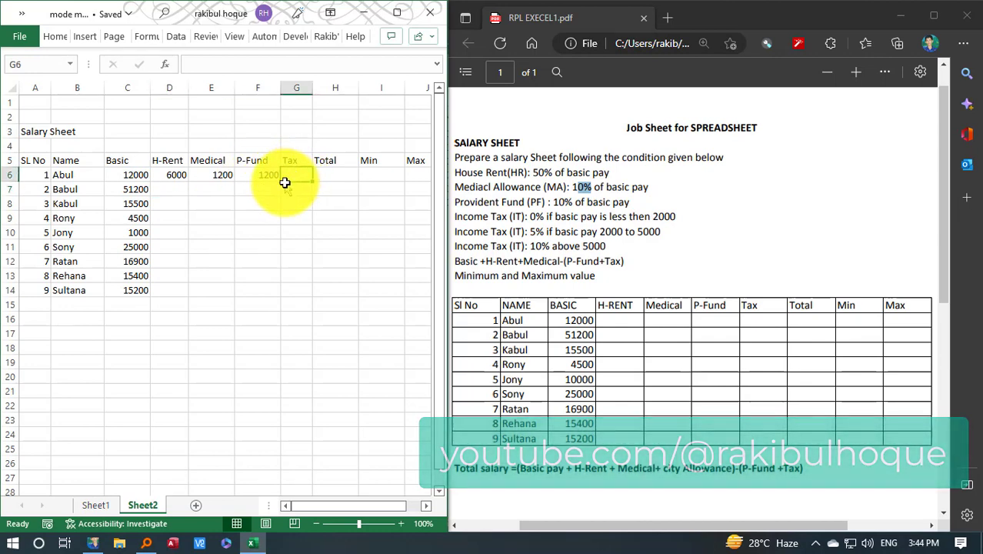
left_click(541, 247)
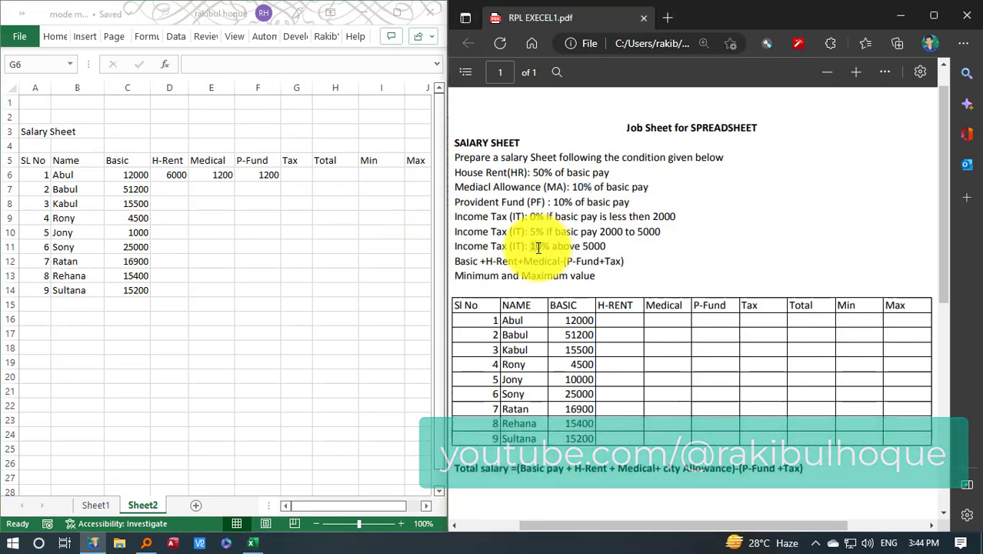
double_click(593, 246)
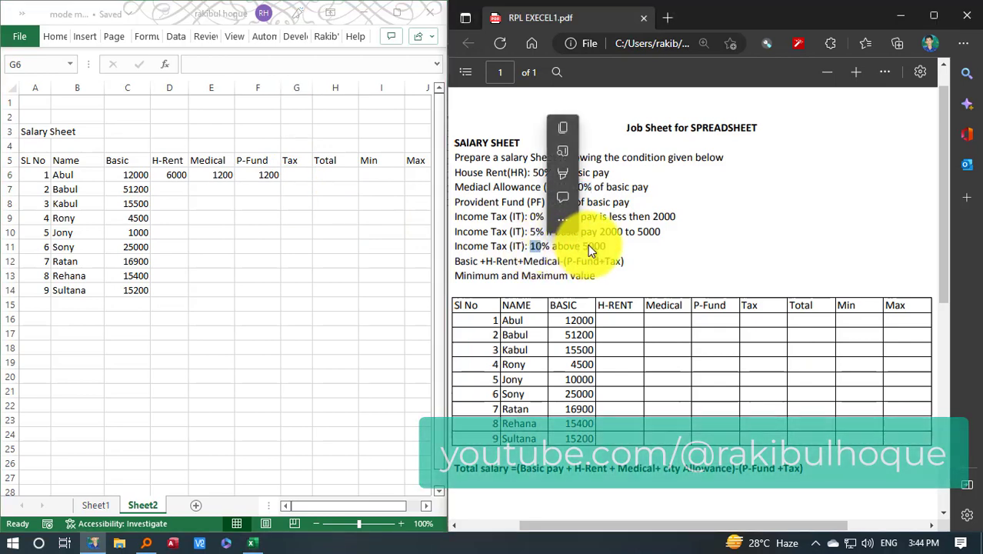
double_click(533, 231)
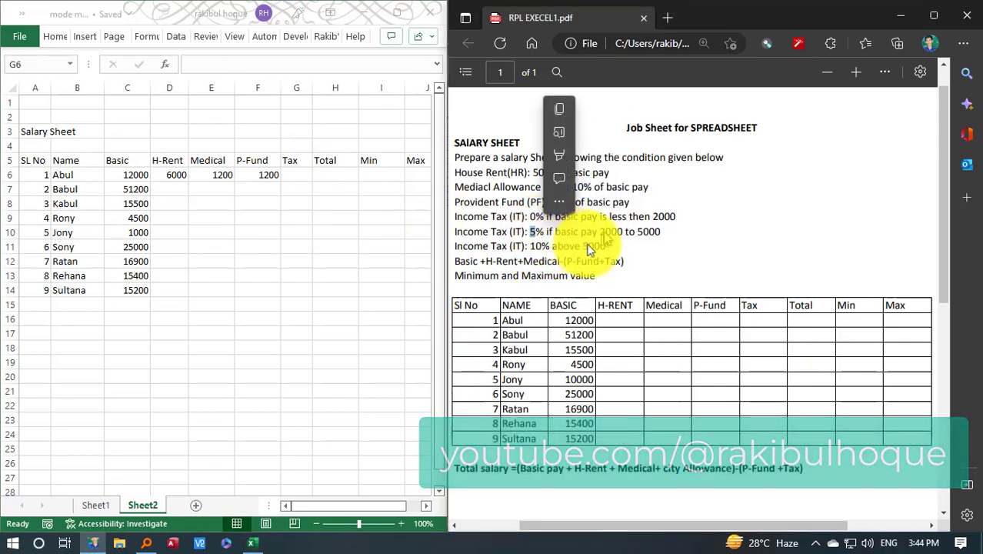
double_click(536, 245)
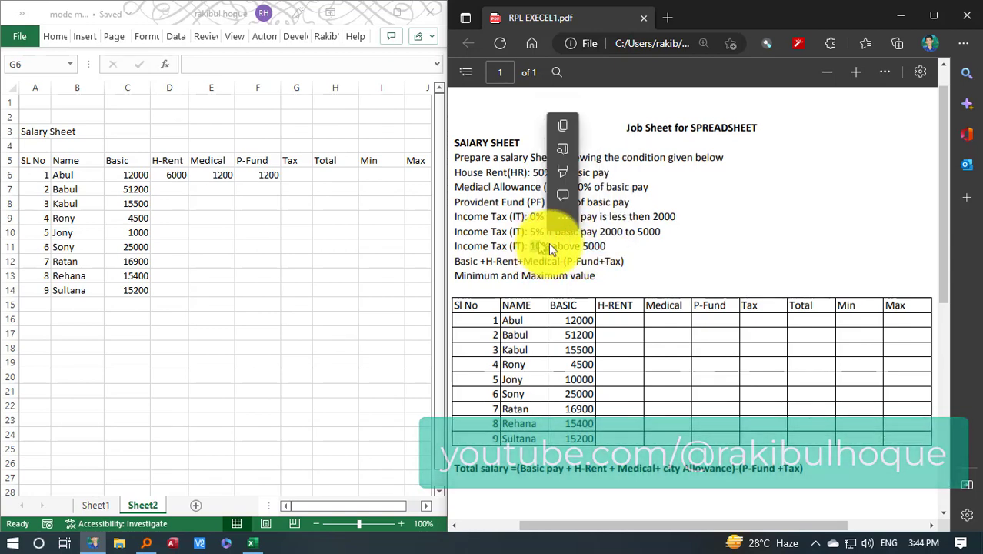
double_click(611, 231)
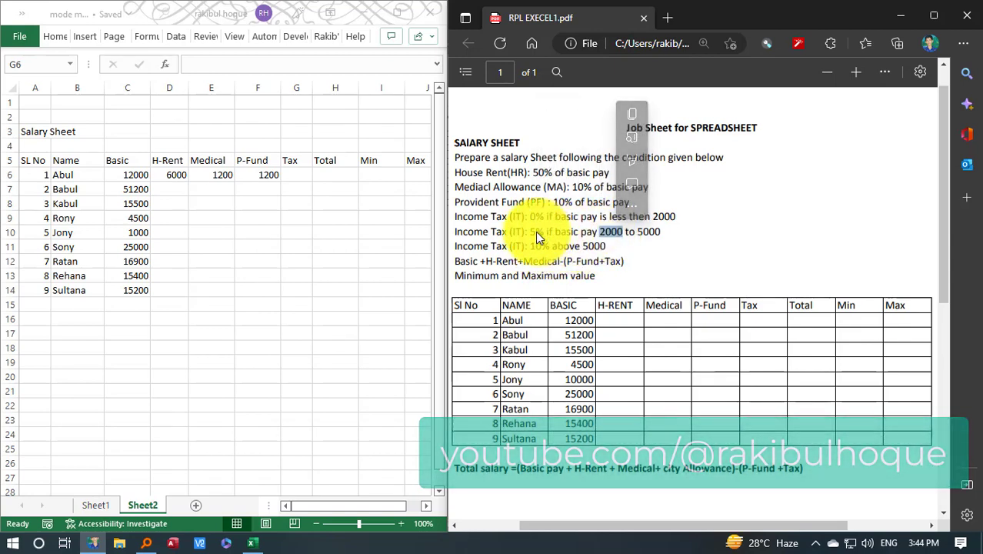
left_click(537, 237)
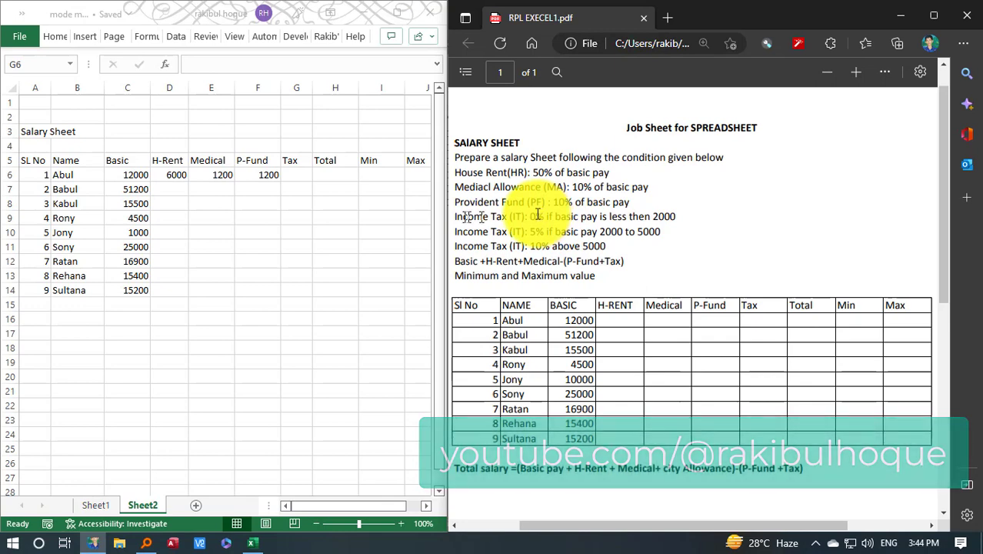
Begin the Tax formula in G6 with an IF that returns 10% when basic pay exceeds 5000: =if(C6>5000,10%,
left_click(298, 175)
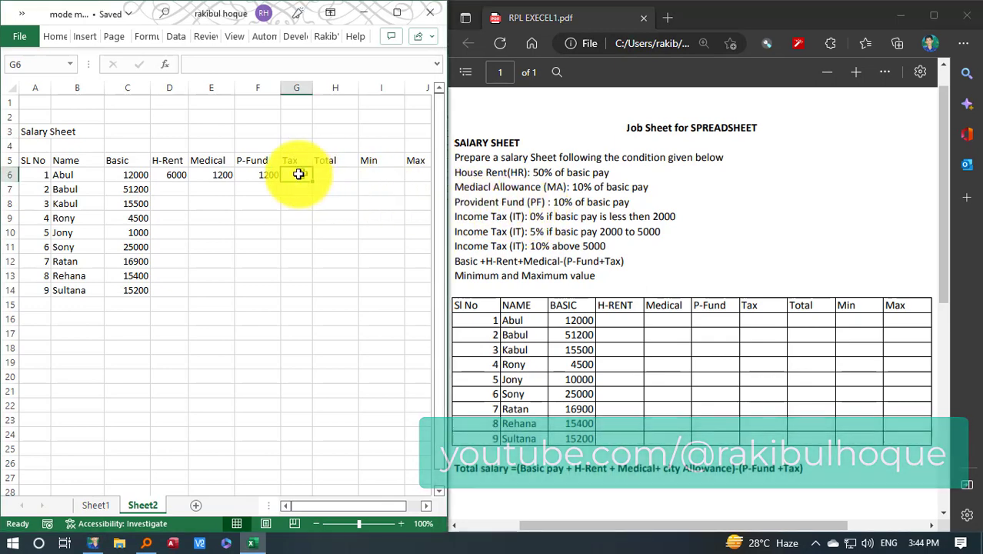
type("=if")
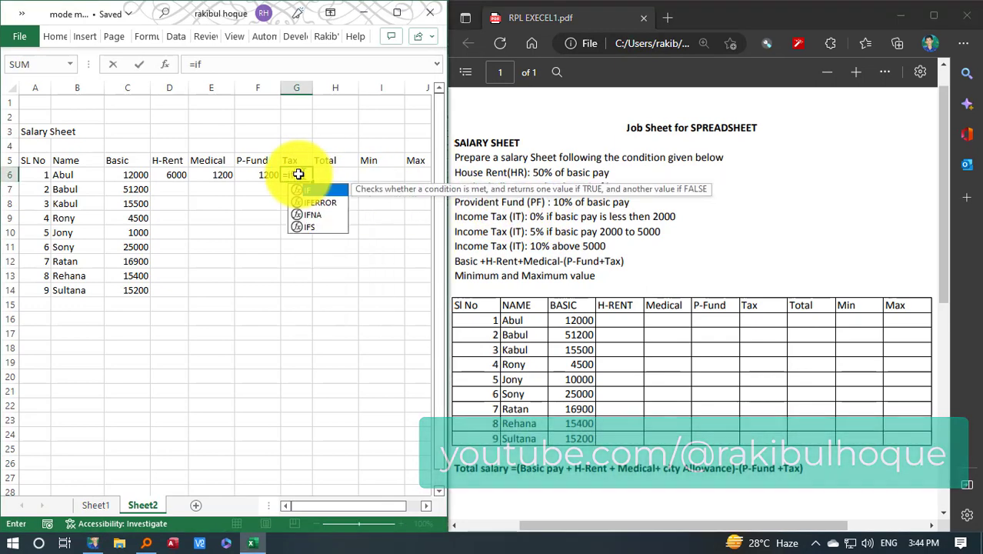
type("(")
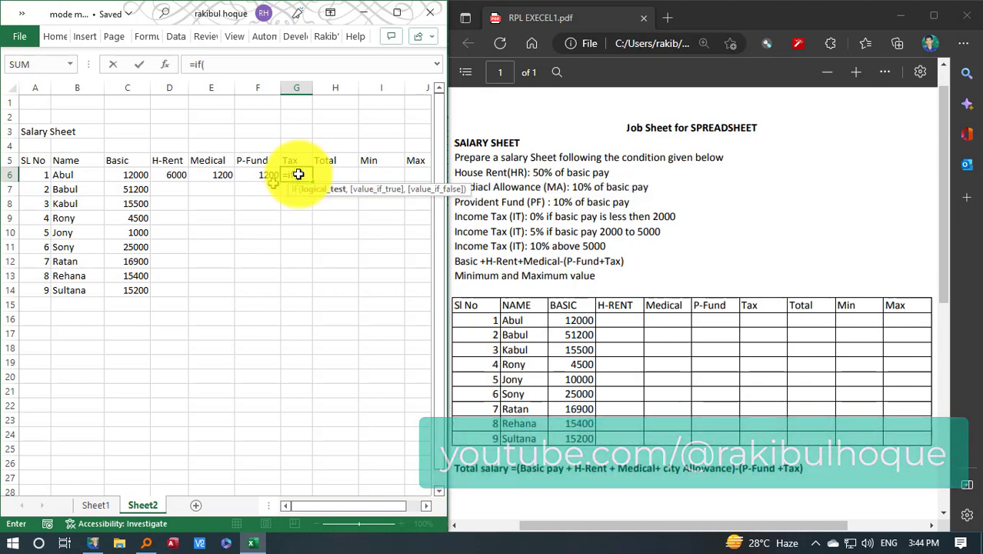
left_click(124, 177)
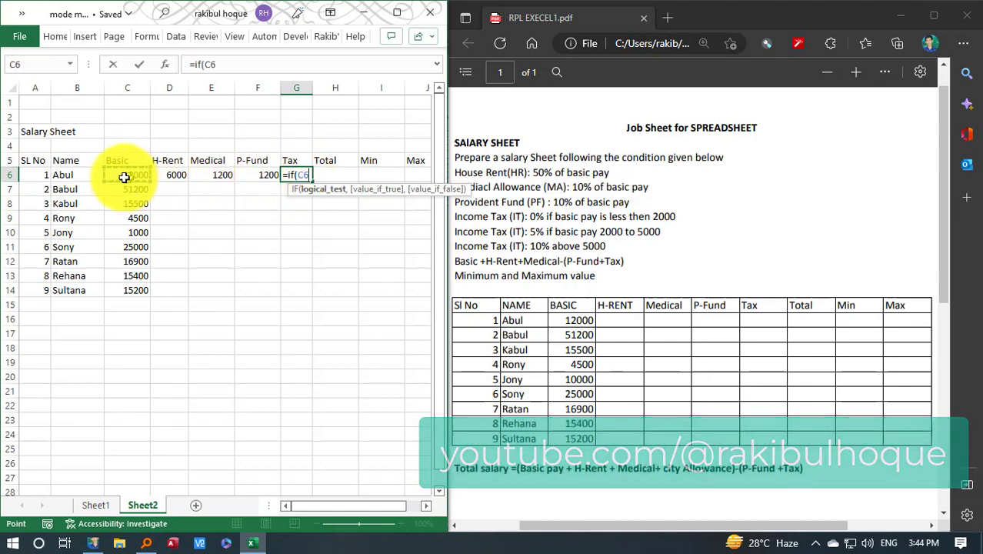
type(">5000")
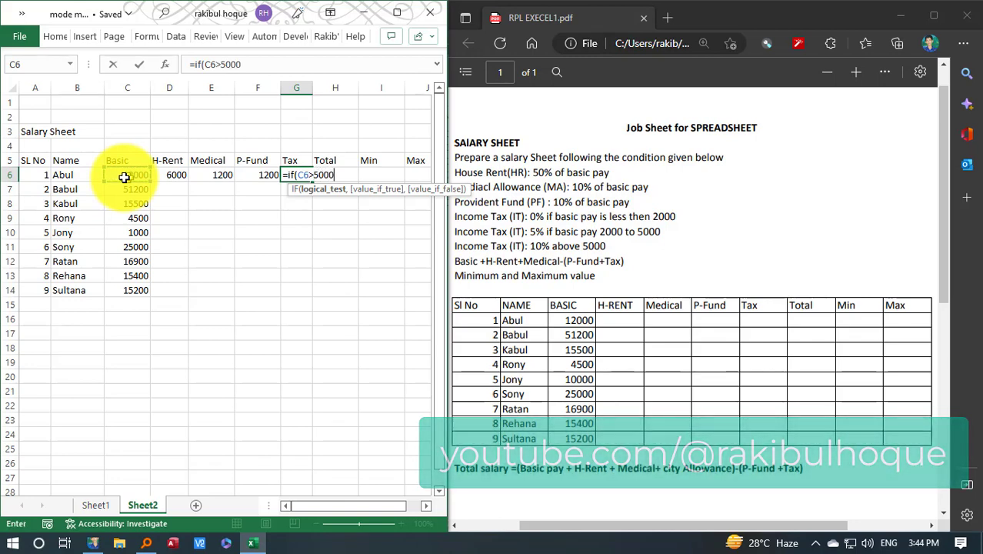
type(",10")
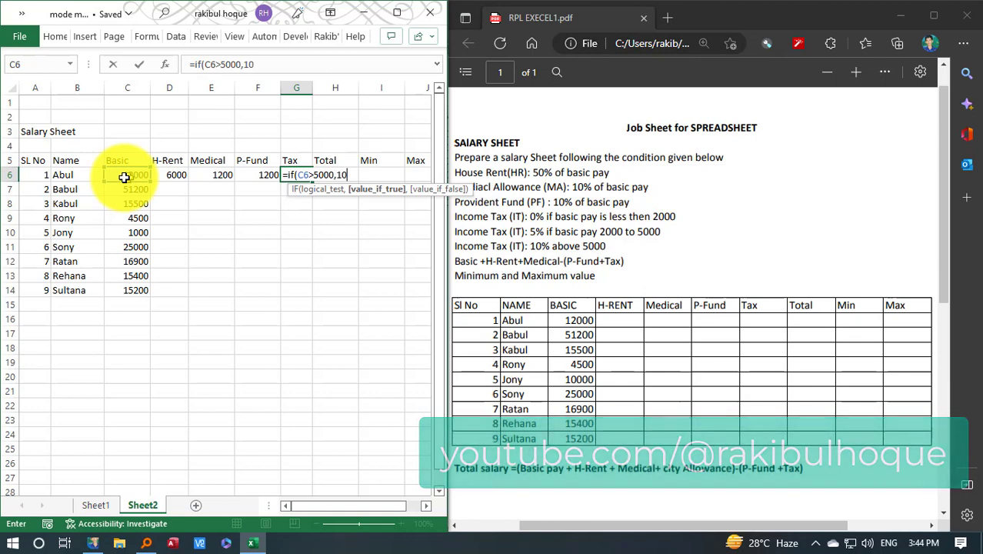
type("%,")
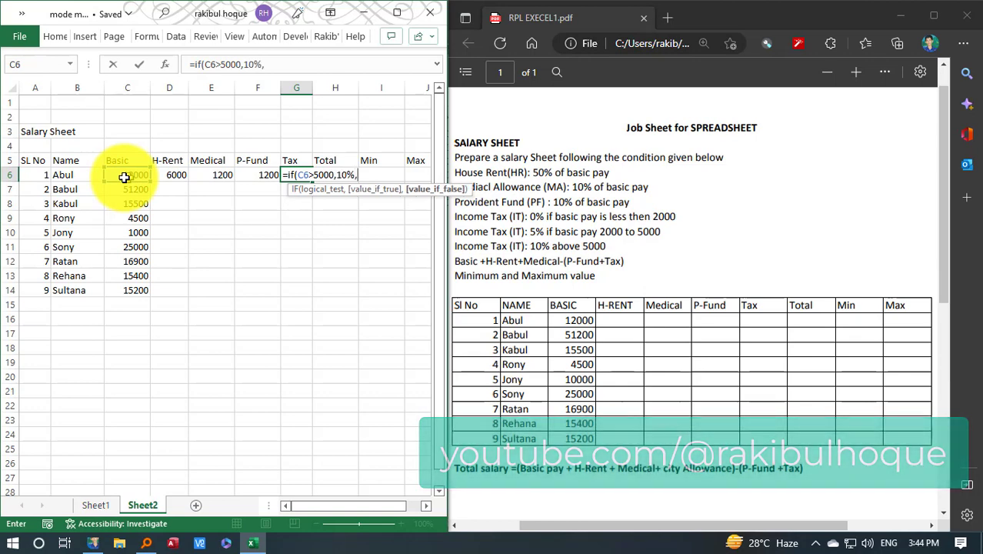
type("if")
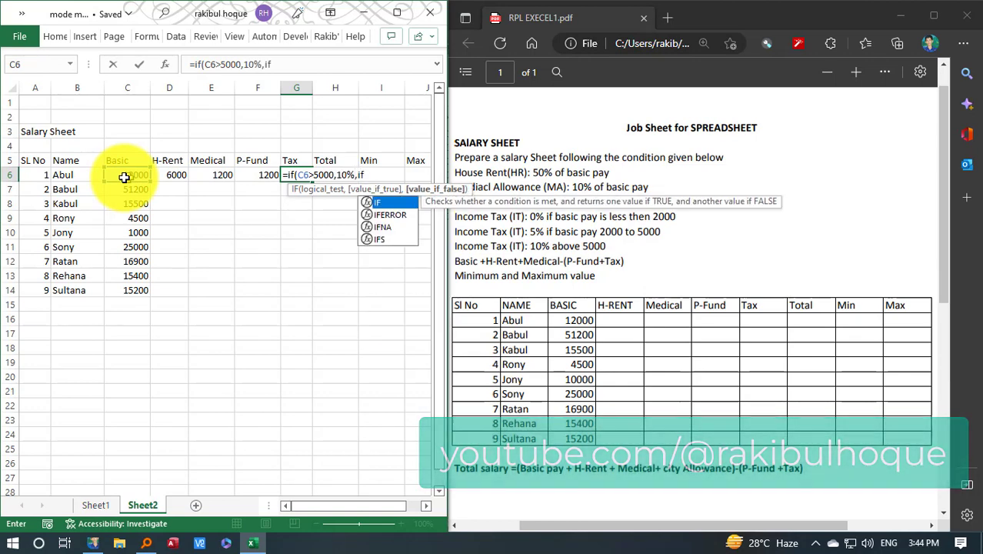
type("(")
Complete the G6 Tax formula with the nested condition if(C6>2000,5%,0%) as its false value
left_click(121, 177)
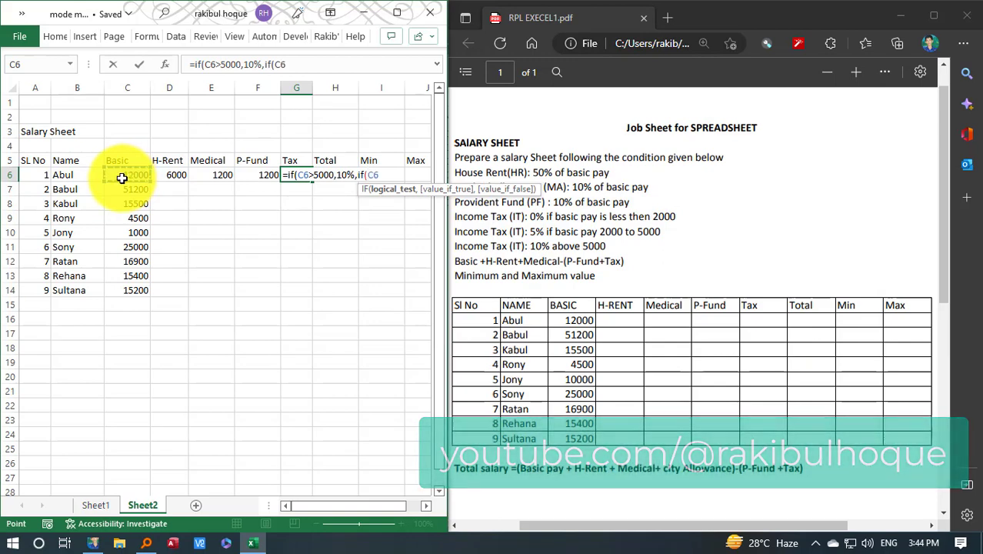
type("<")
key("BackSpace")
type("2000")
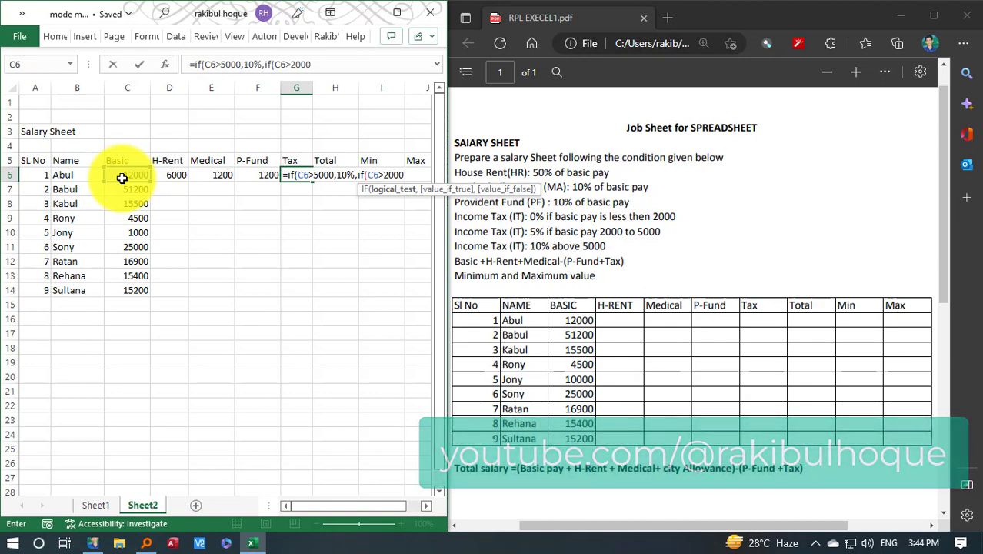
type(",")
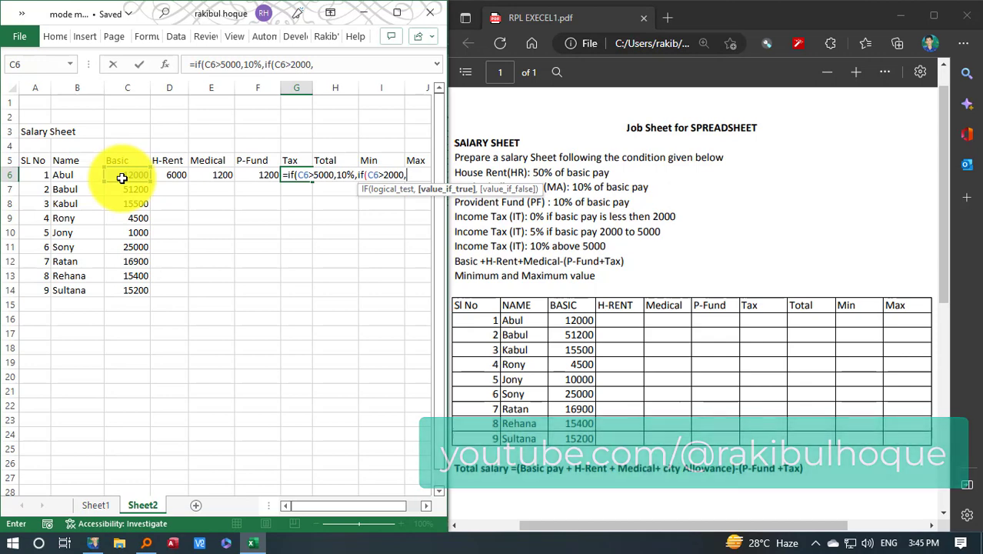
type("5%,0")
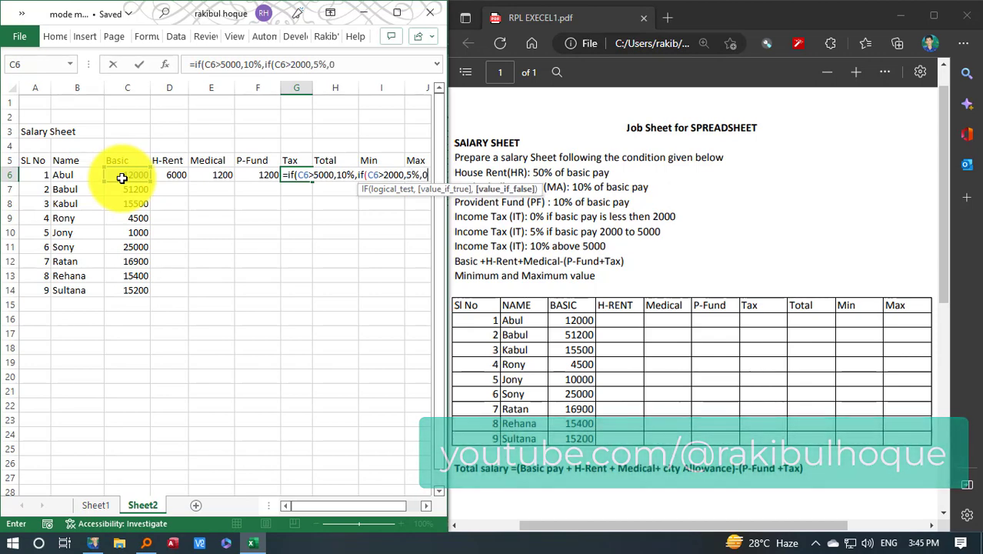
type("%)")
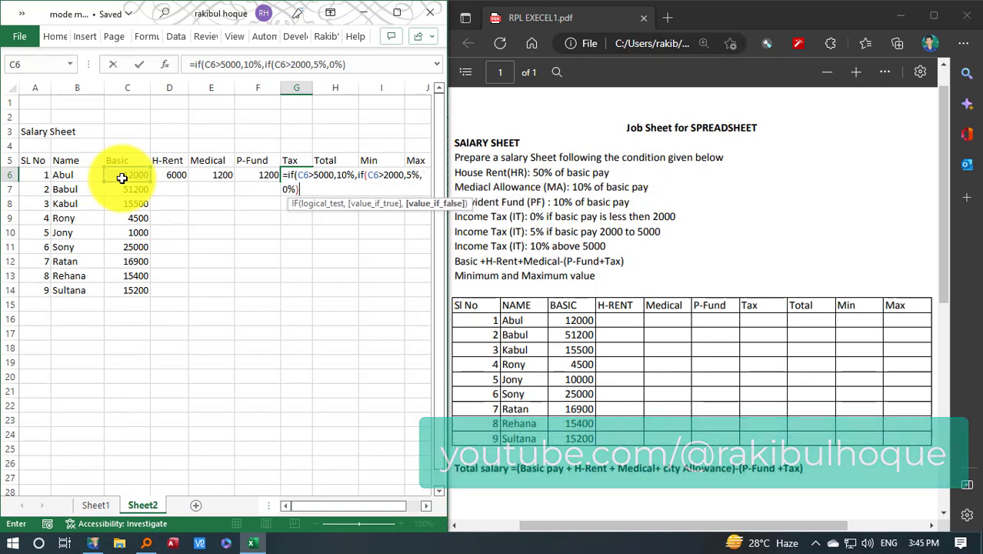
type(")")
key("Return")
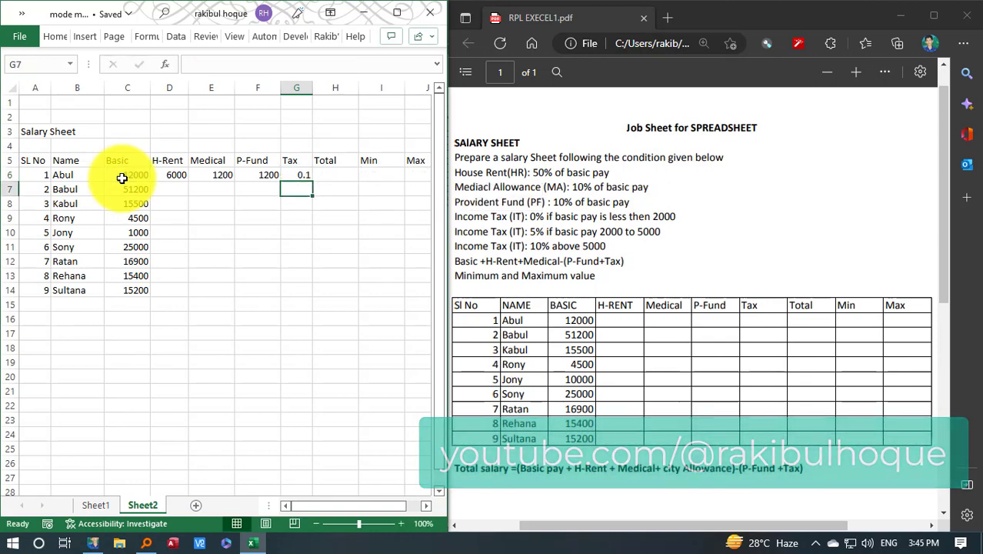
Multiply the G6 Tax rate by the basic pay so the formula reads =IF(C6>5000,10%,IF(C6>2000,5%,0%))*C6
left_click(144, 174)
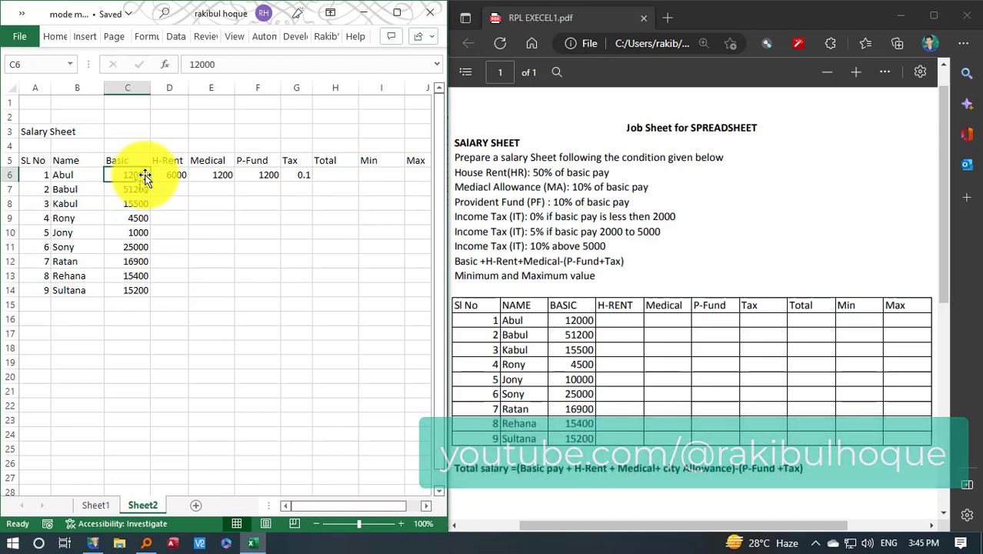
left_click(298, 176)
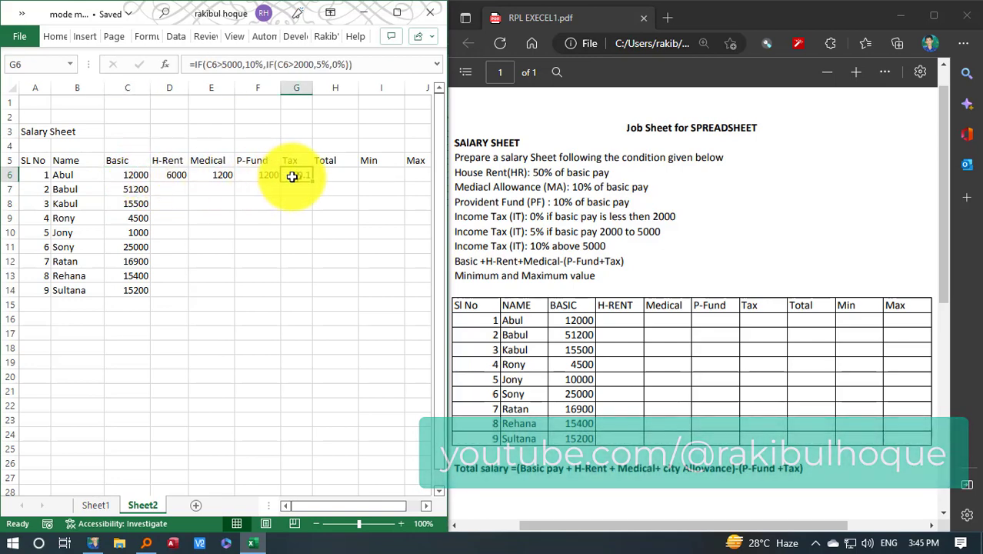
double_click(306, 176)
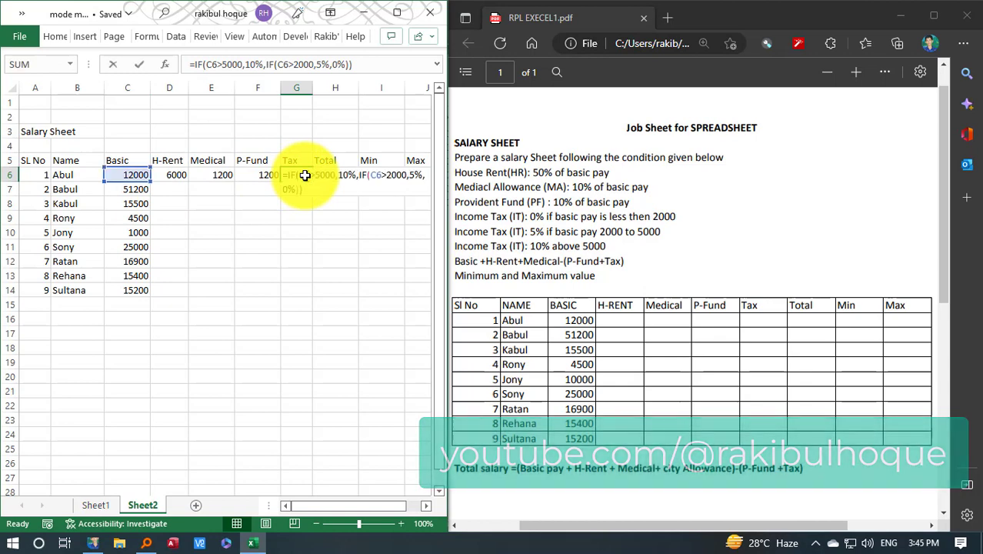
left_click_drag(304, 190, 281, 172)
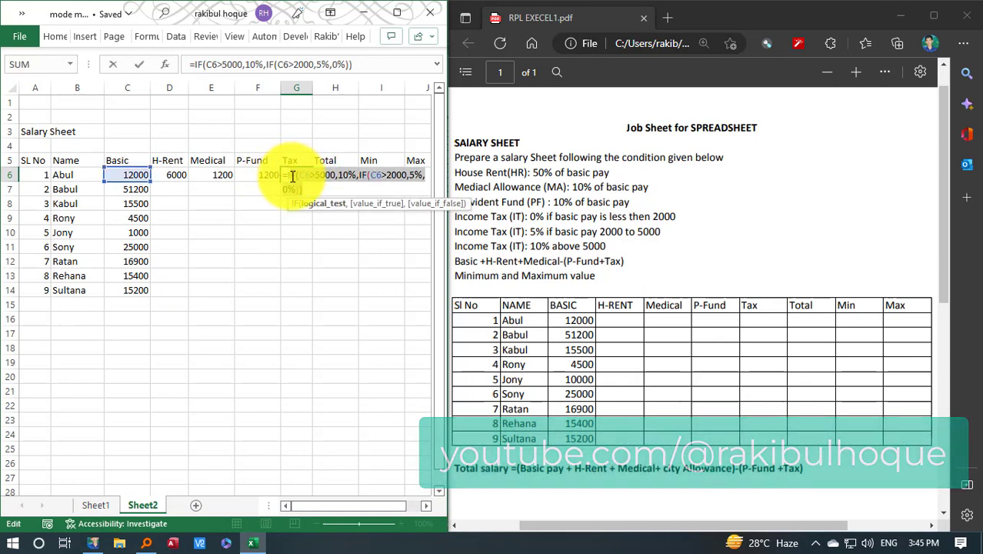
key("ctrl+c")
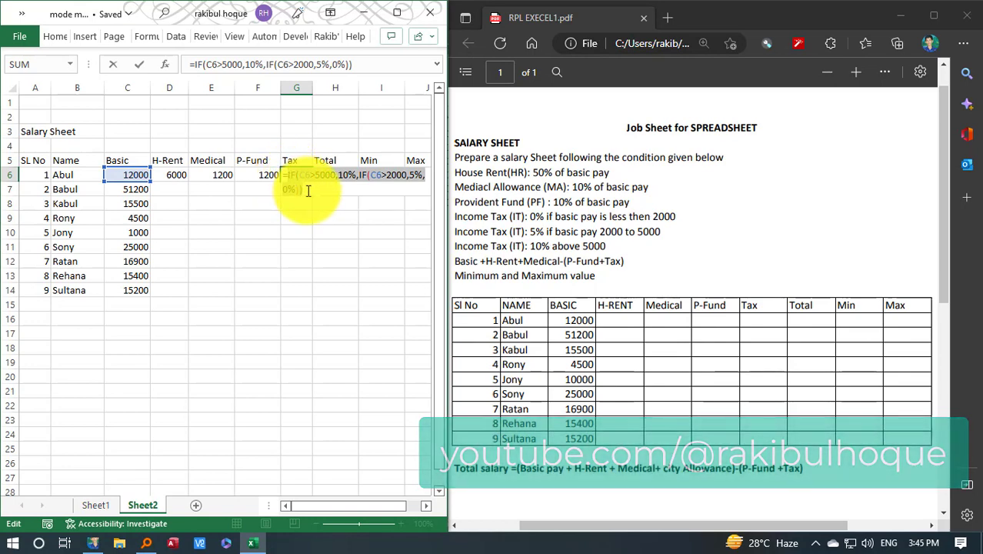
left_click(308, 191)
type("*")
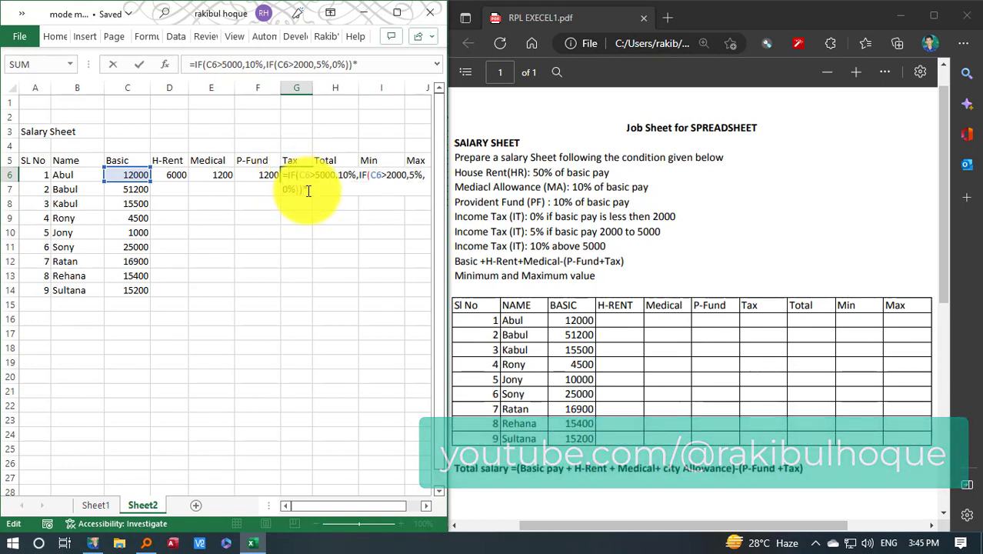
left_click(141, 171)
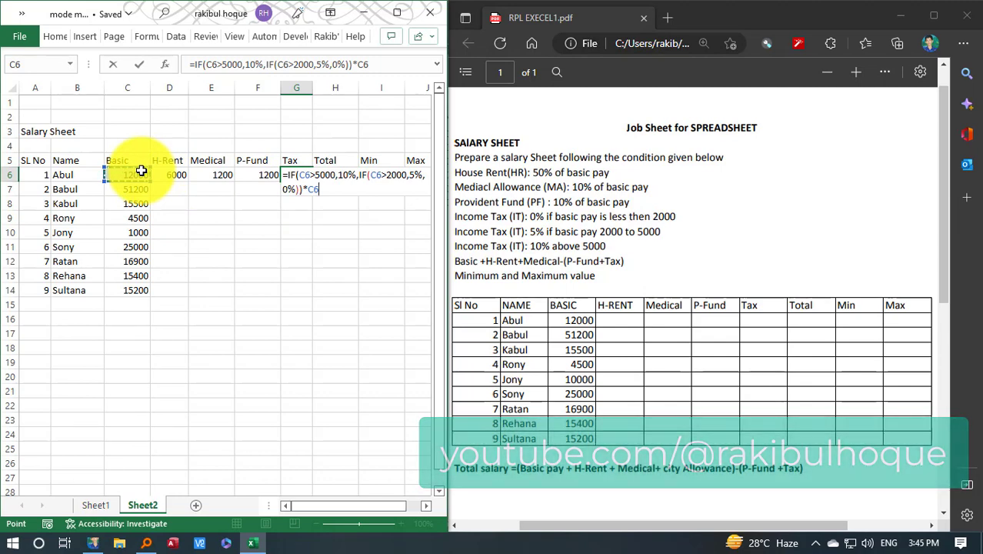
left_click(303, 192)
left_click_drag(302, 192, 289, 176)
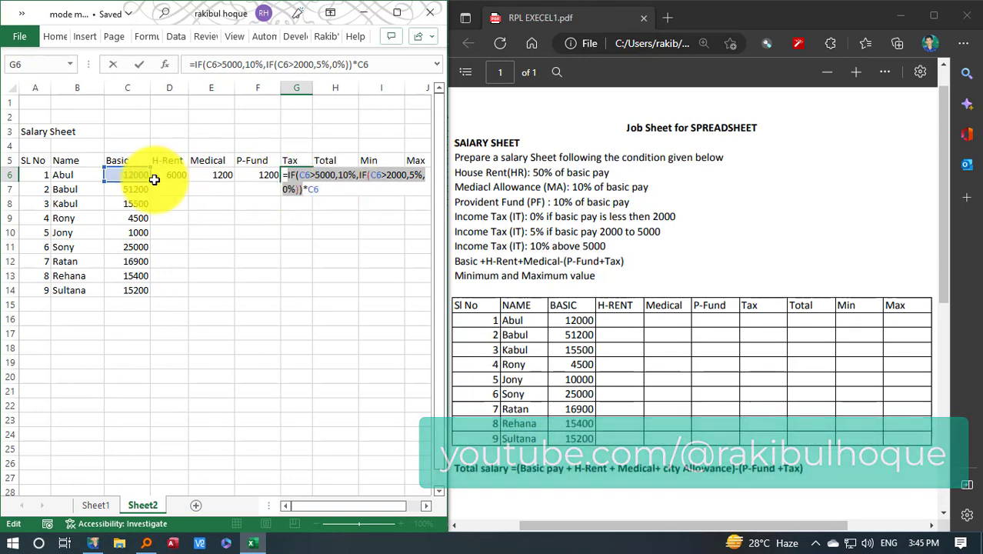
key("Return")
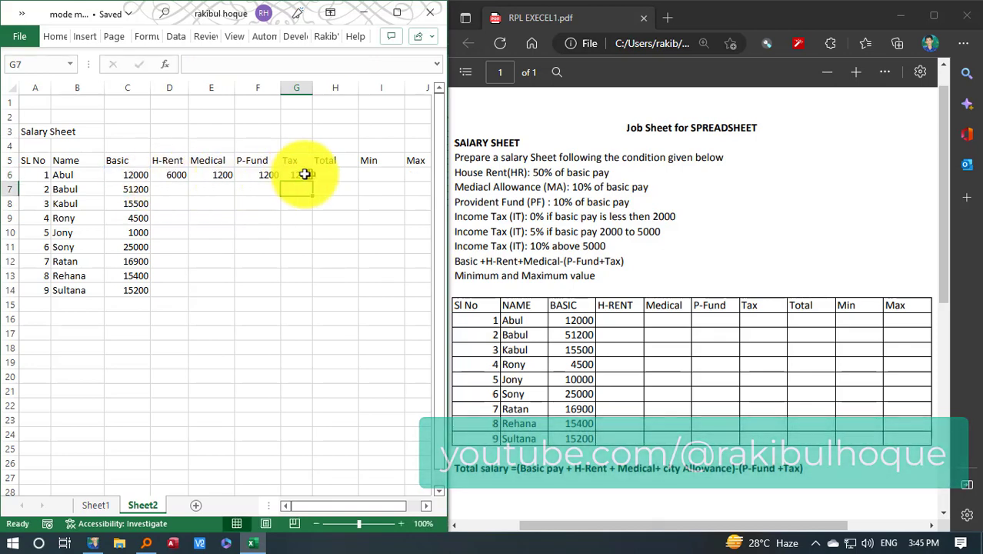
left_click(305, 175)
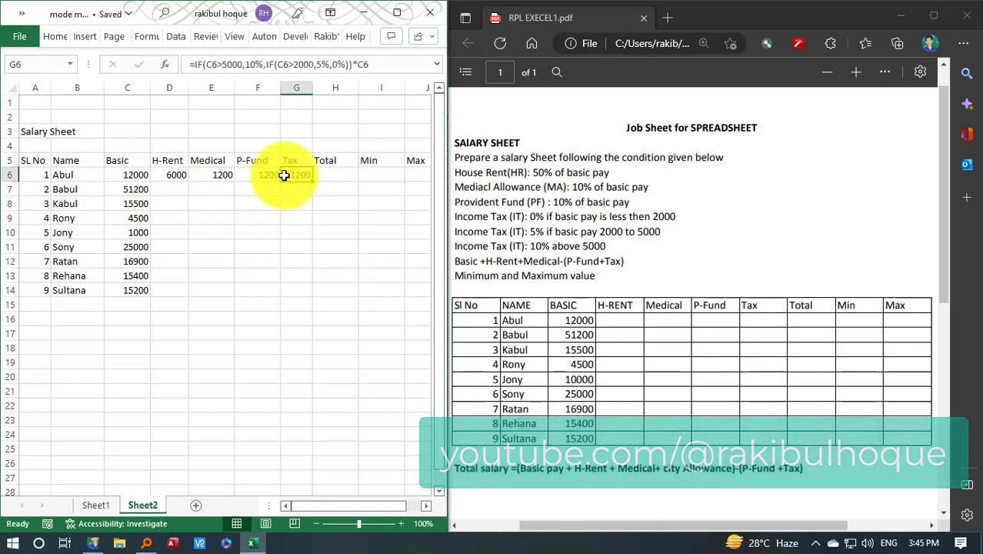
Begin the first employee's Total formula in H6 by adding basic, house rent and medical: =C6+D6+E6
left_click(348, 176)
type("=")
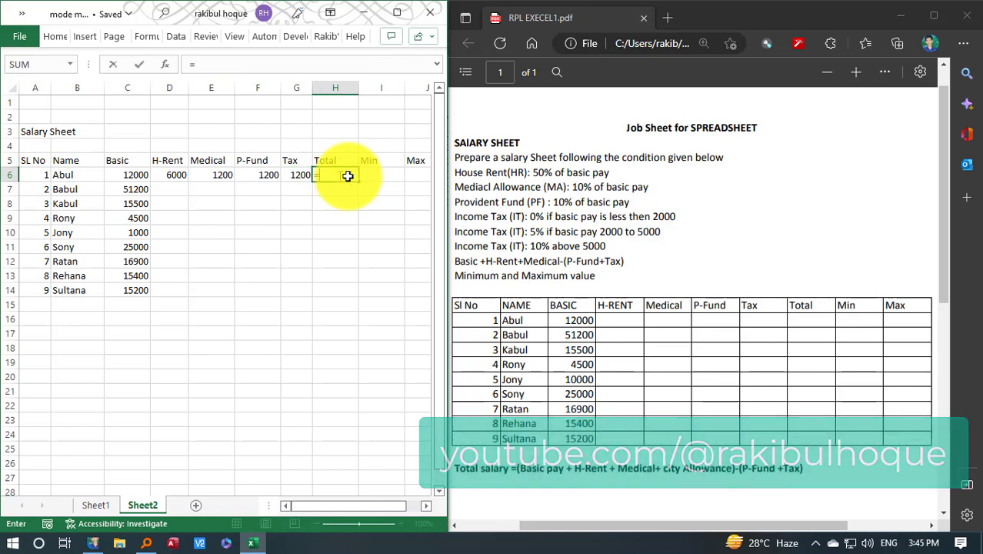
left_click(164, 173)
type("+")
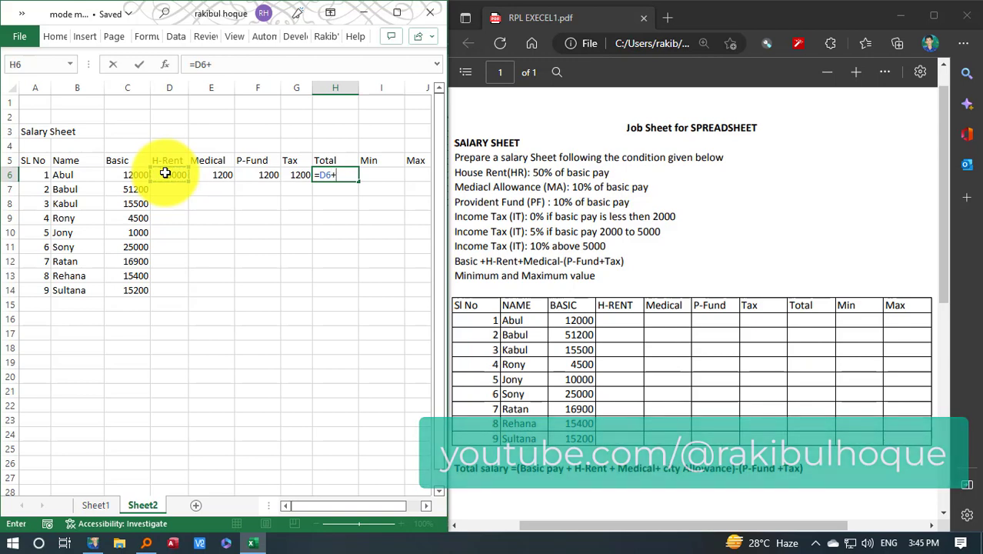
left_click(211, 173)
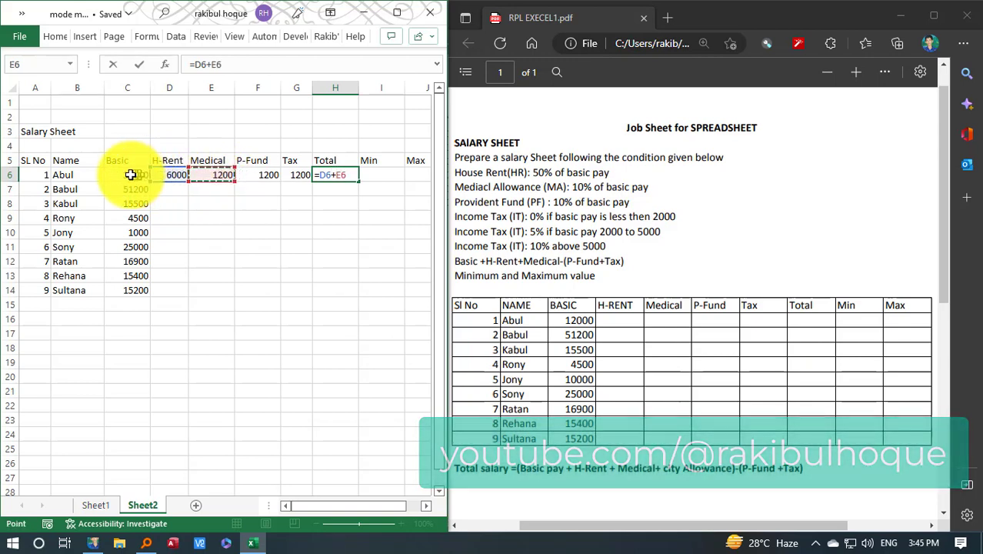
double_click(325, 177)
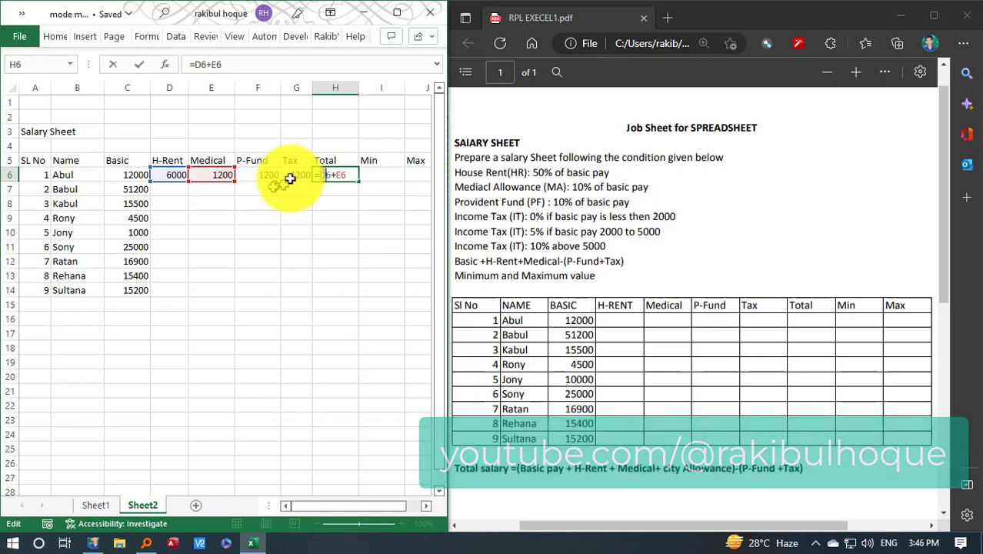
left_click(144, 171)
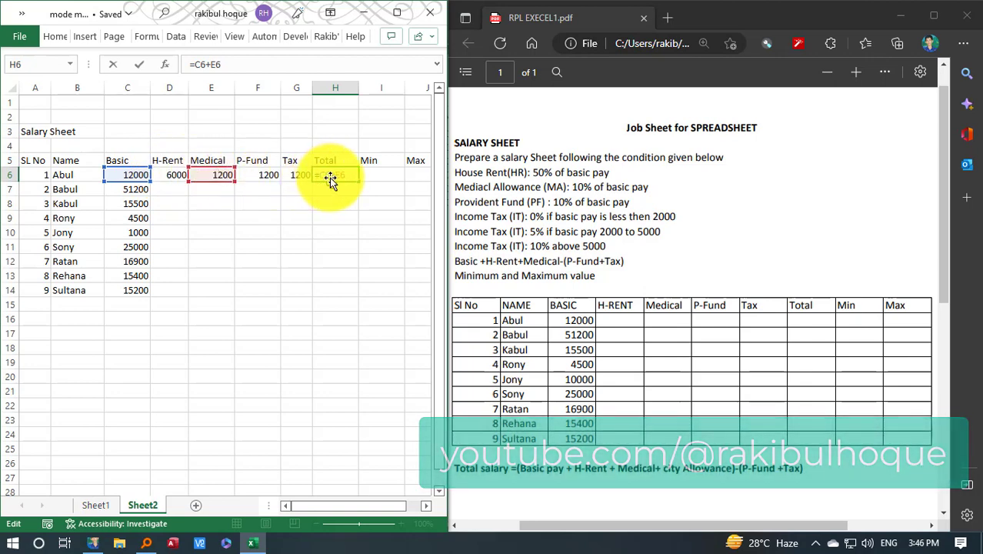
type("+")
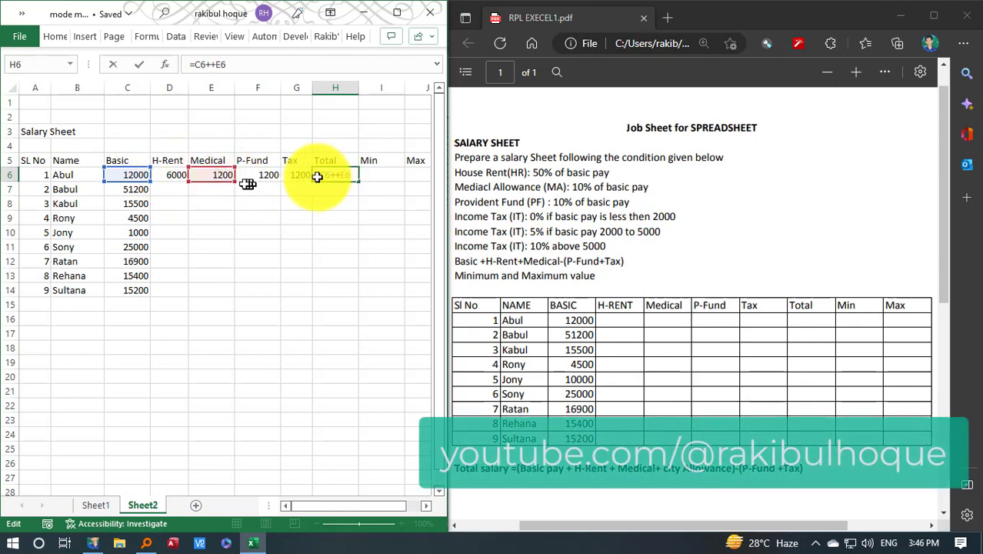
left_click(178, 173)
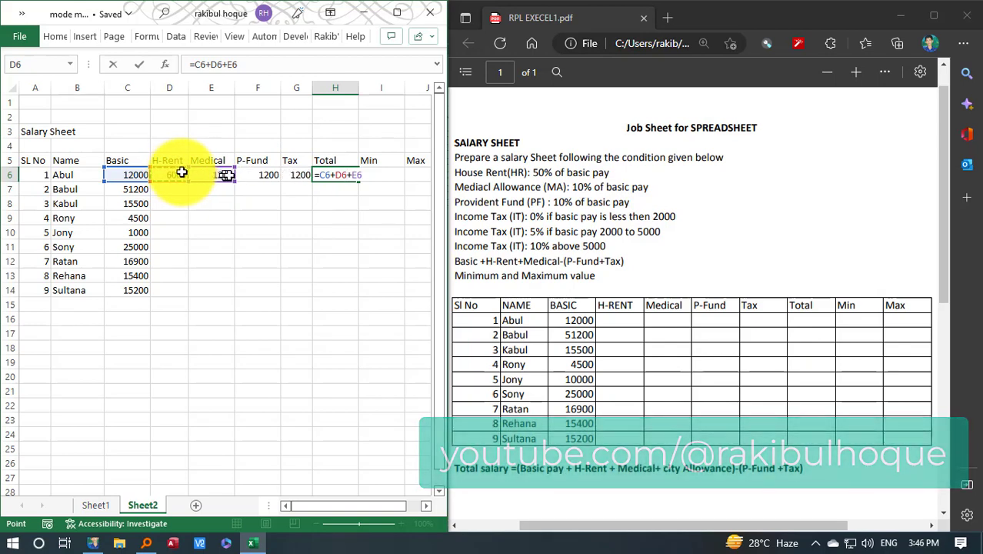
Enclose the H6 sum in parentheses and subtract P-Fund plus Tax, completing the formula as =(C6+D6+E6)-(F6+G6)
left_click(363, 177)
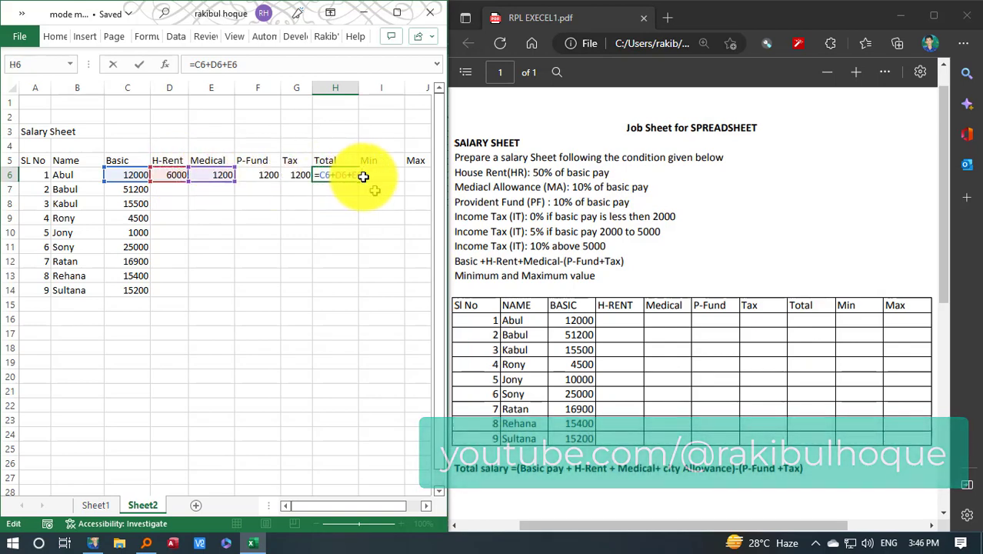
type(")")
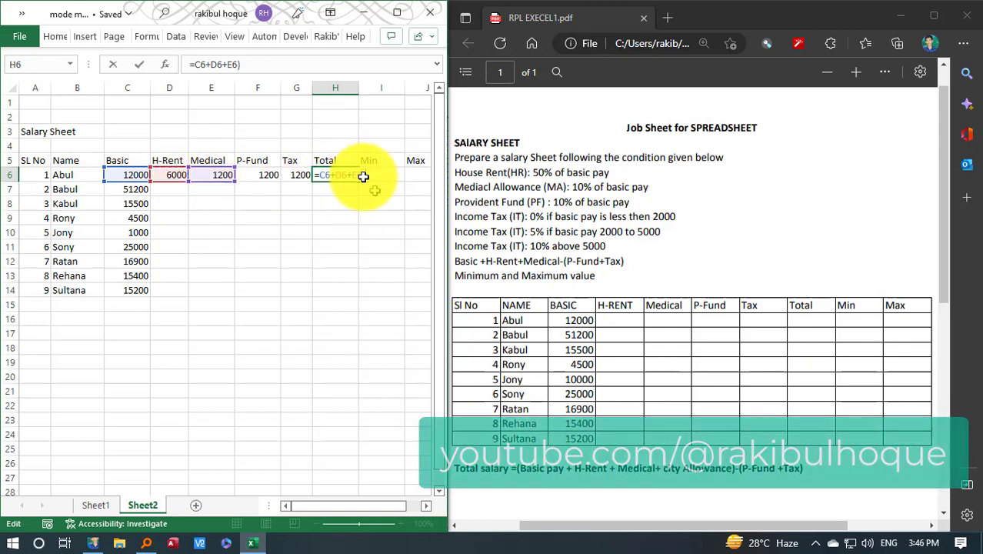
left_click(321, 176)
type("(")
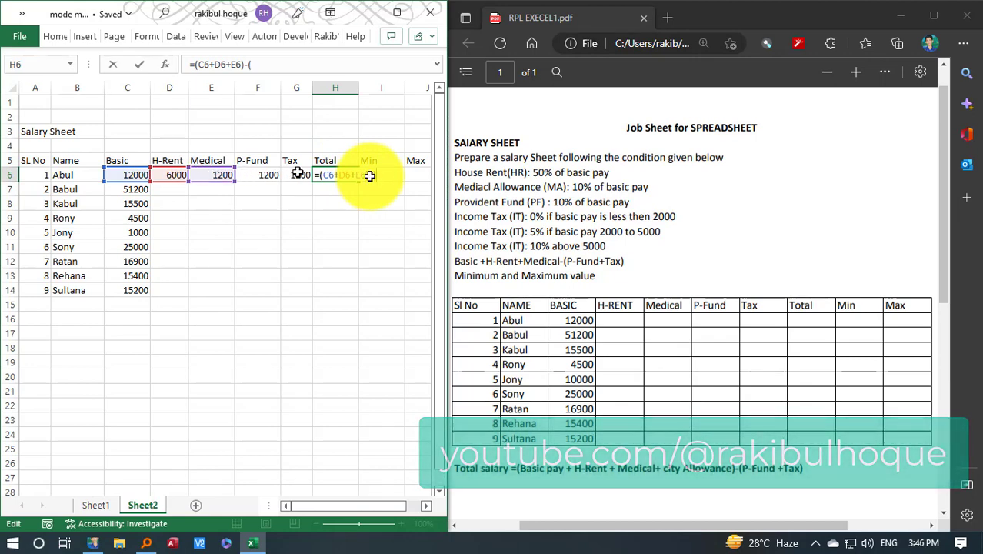
left_click(266, 175)
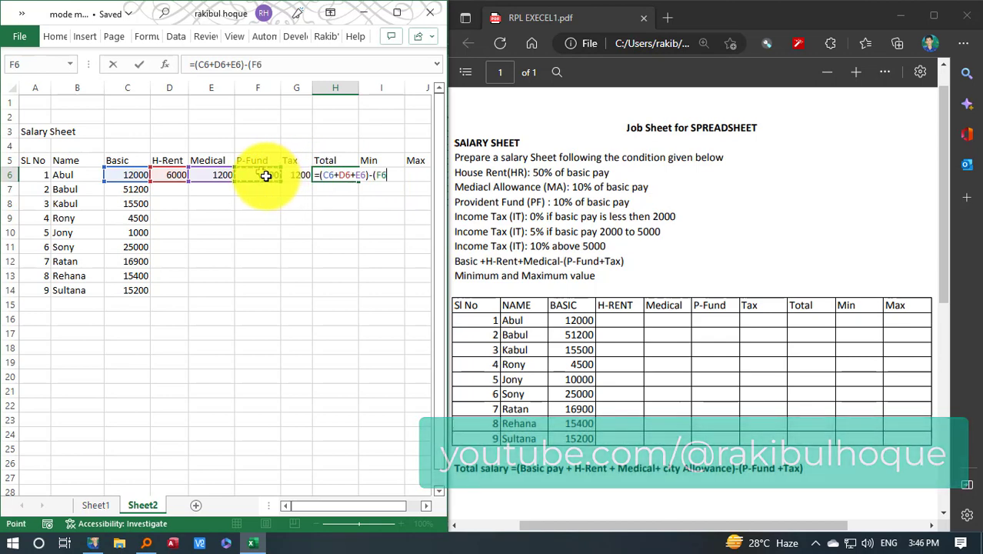
type("+")
left_click(295, 177)
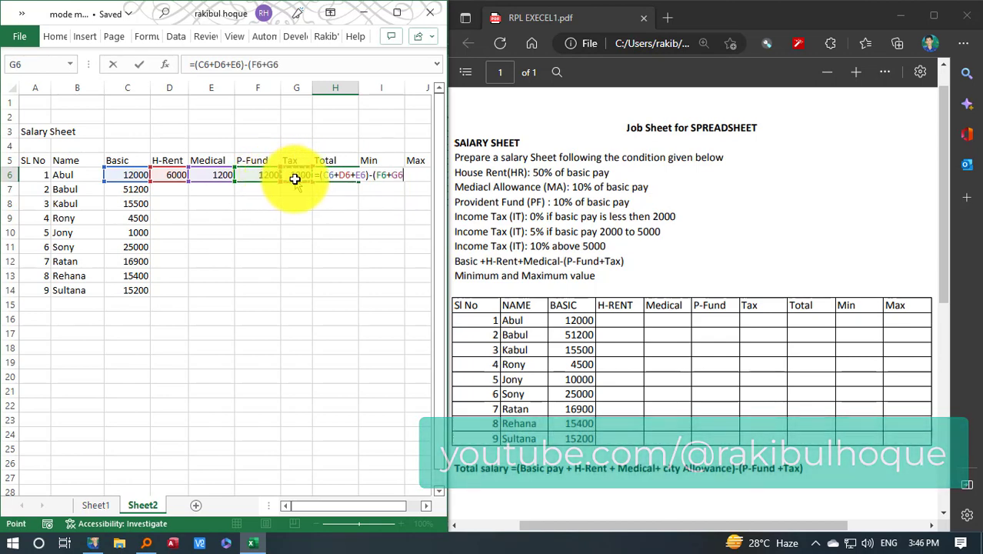
type(")")
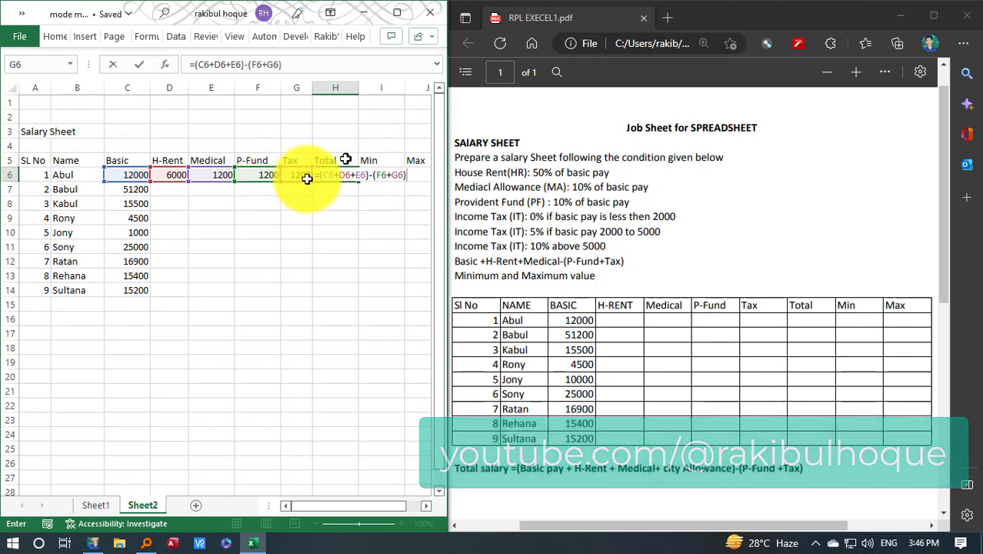
key("Return")
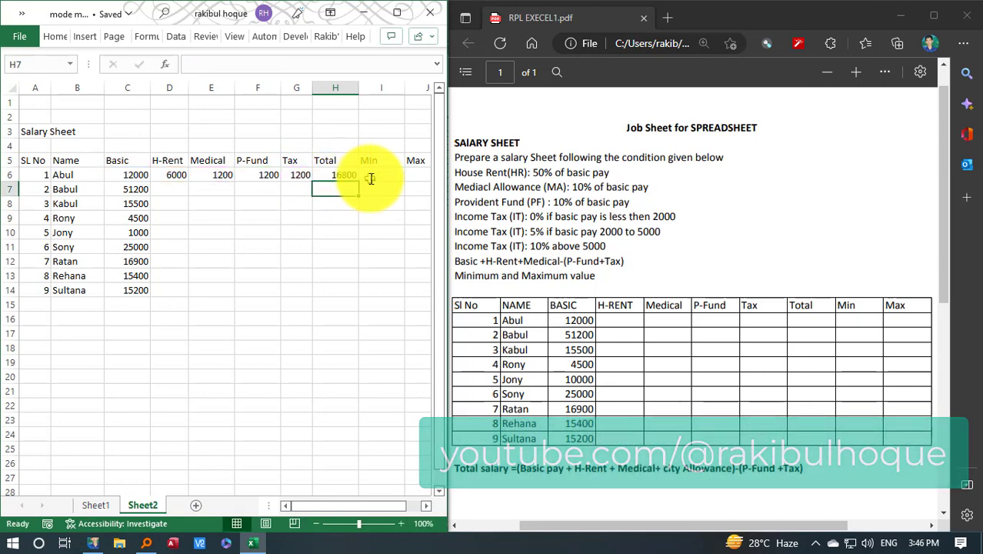
left_click(348, 178)
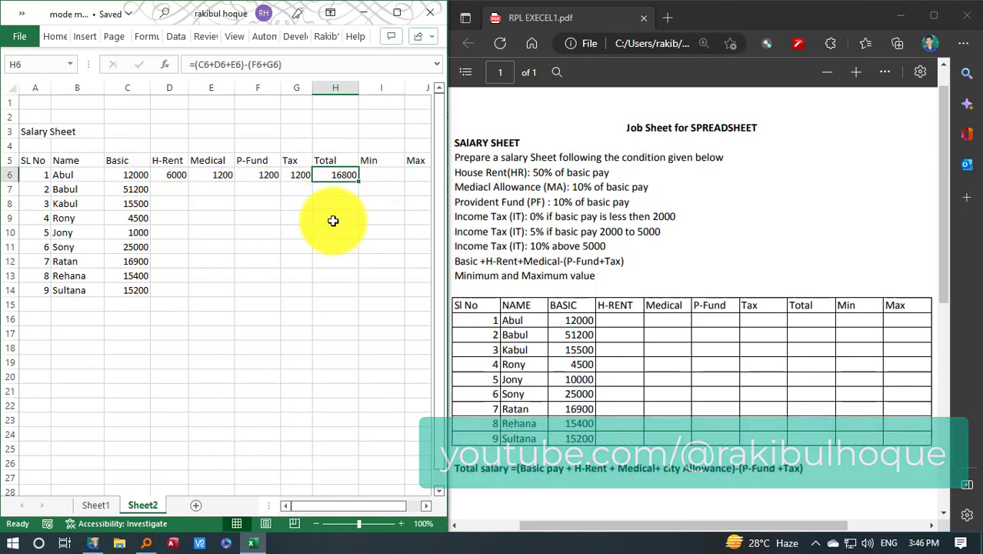
Fill the H-Rent through Total formulas in D6:H6 down to row 14 for all remaining employees
left_click_drag(135, 179, 211, 177)
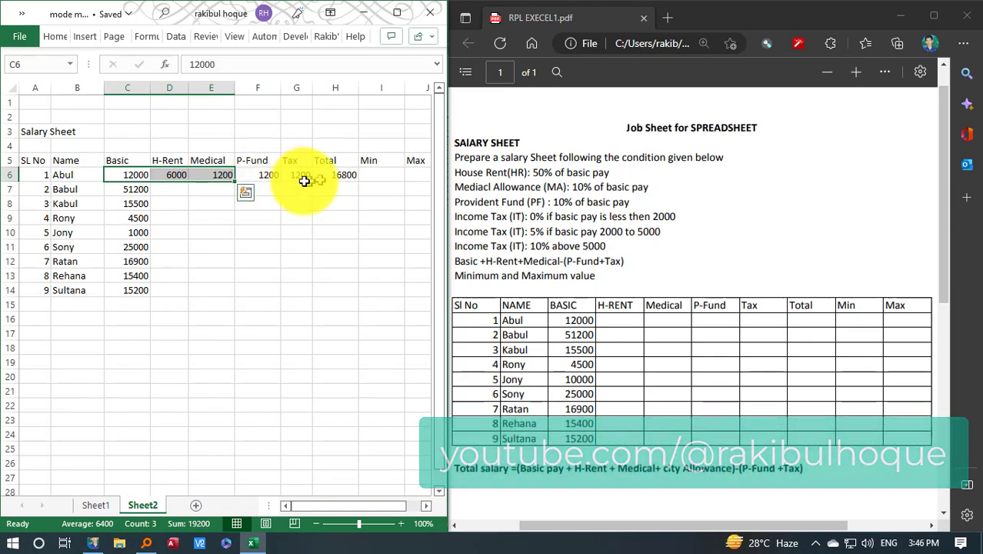
left_click(381, 175)
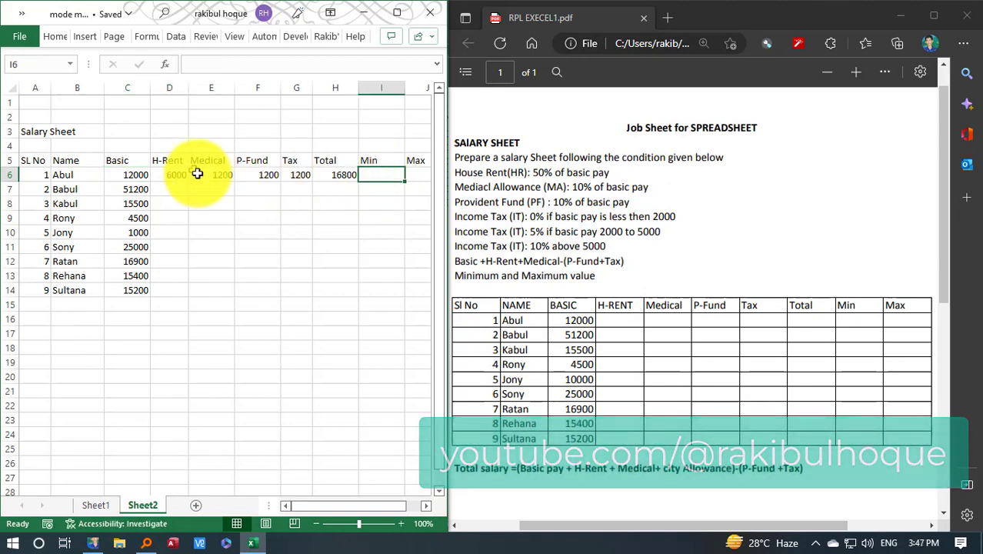
left_click_drag(173, 175, 356, 295)
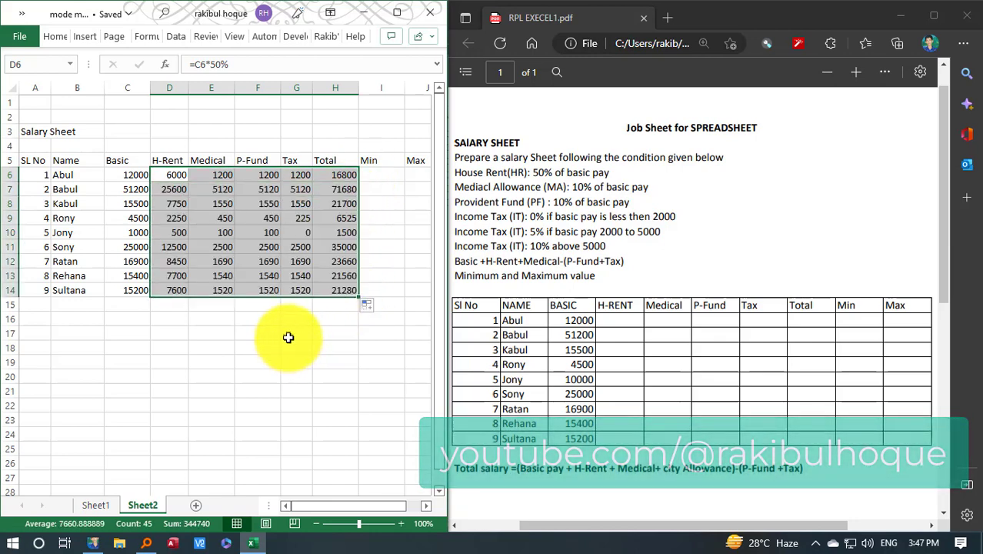
Maximize the workbook window and insert two narrow blank columns between Tax and Total
scroll(285, 336, "right", 1)
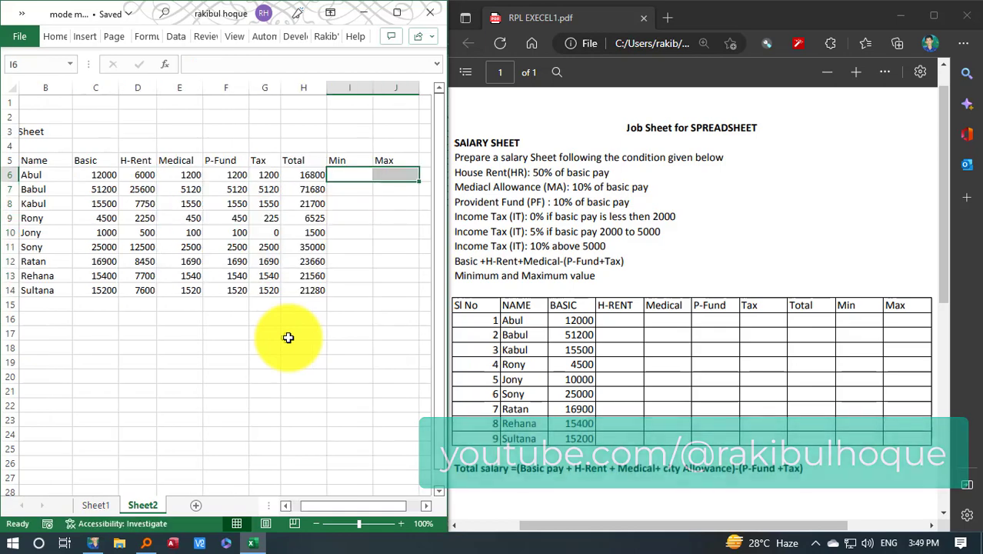
left_click_drag(313, 178, 313, 287)
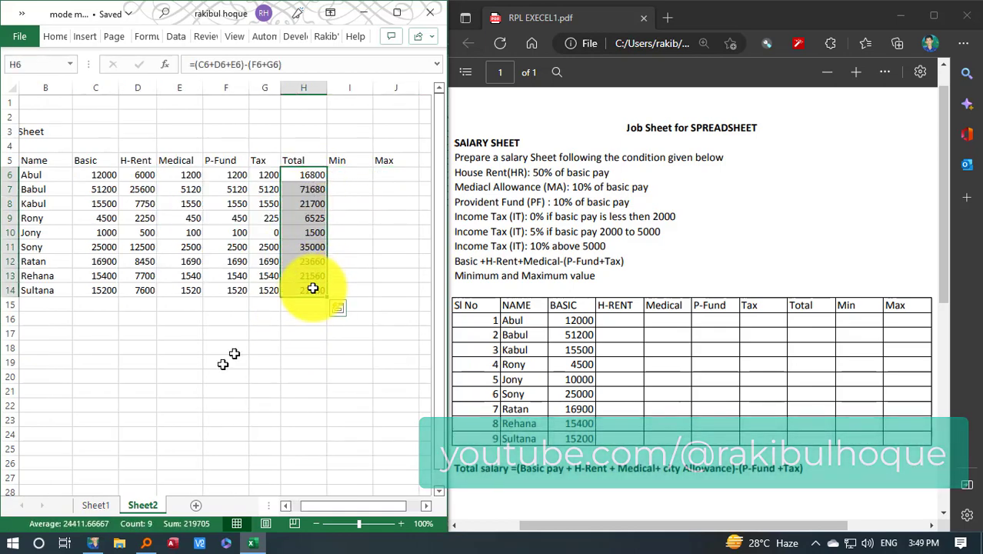
left_click(397, 13)
left_click(487, 262)
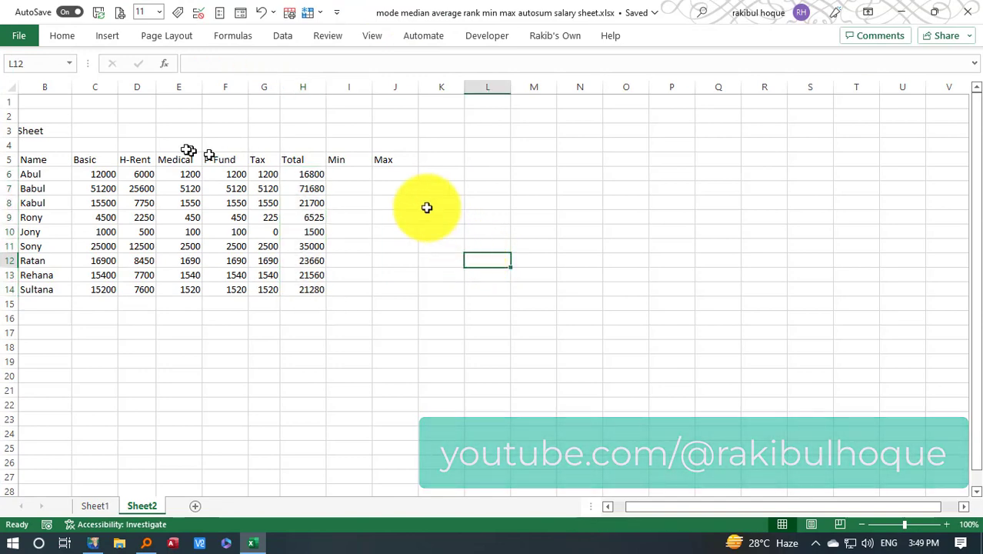
right_click(303, 87)
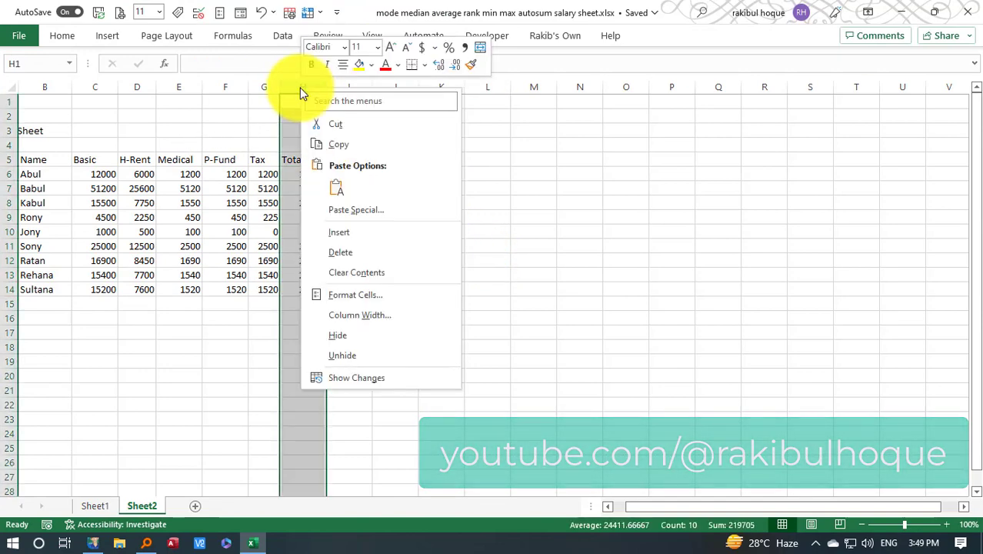
left_click(352, 233)
left_click_drag(327, 87, 310, 86)
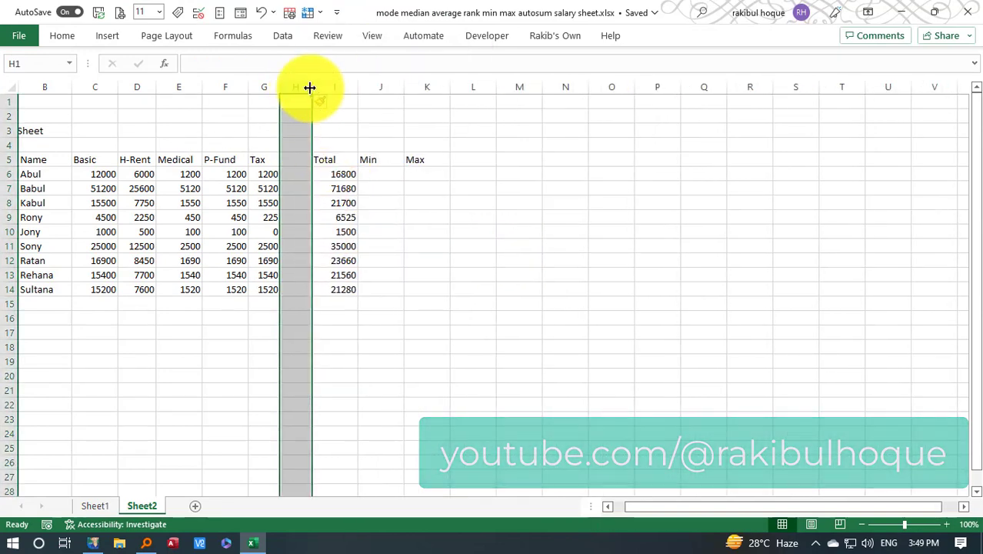
key("ctrl+shift+plus")
Add the headers "Gross Salary" in H5 and "Total Deduction" in I5, fitting both column widths to their text
left_click(306, 160)
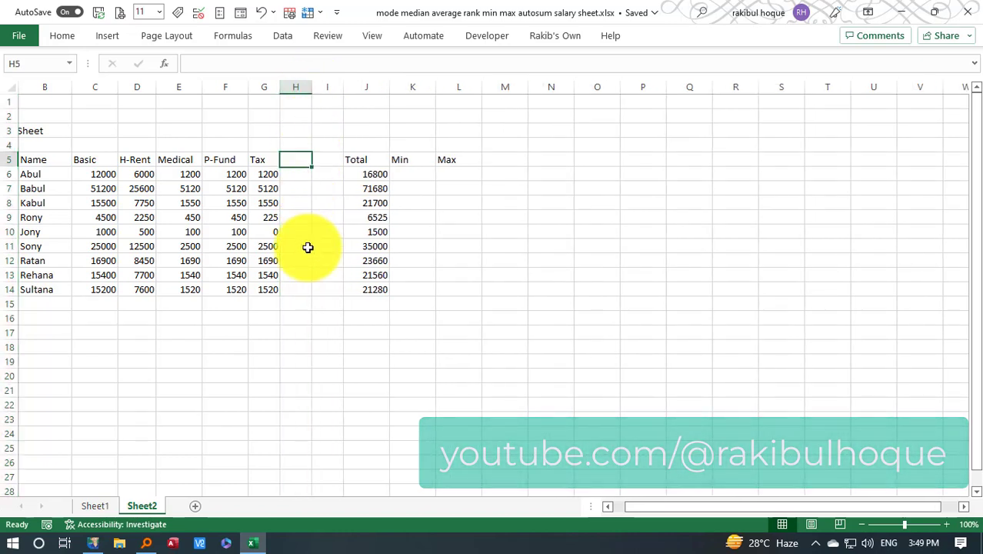
type("Gross Salary")
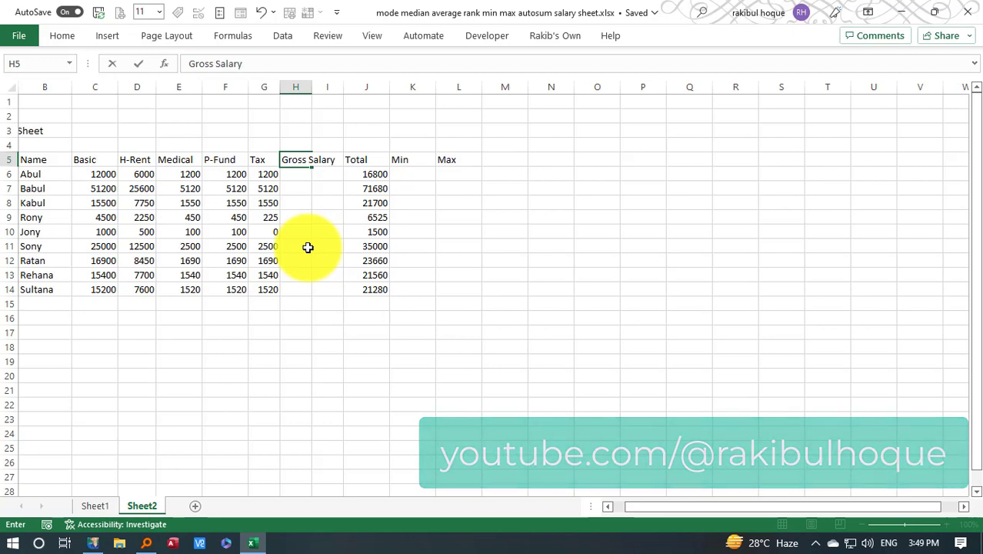
key("Tab")
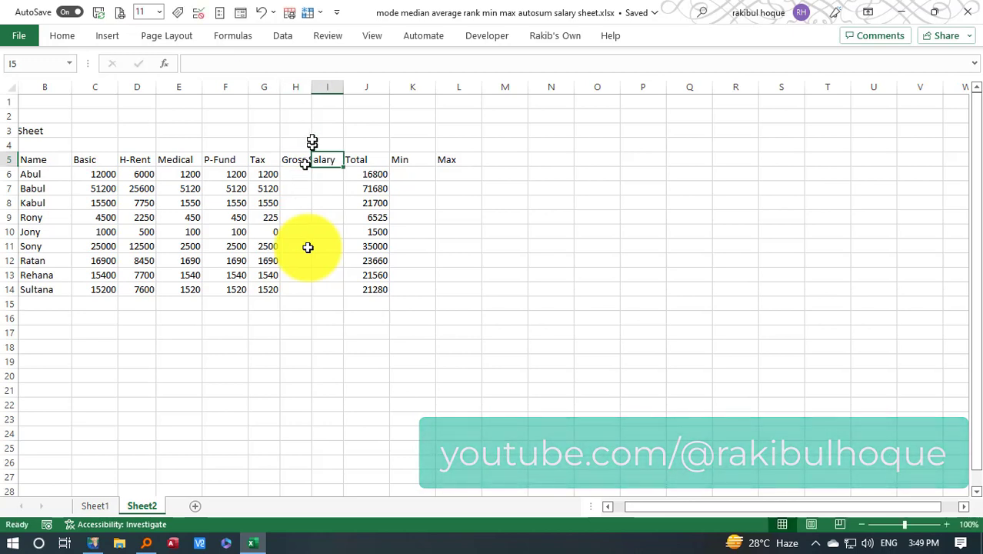
double_click(312, 86)
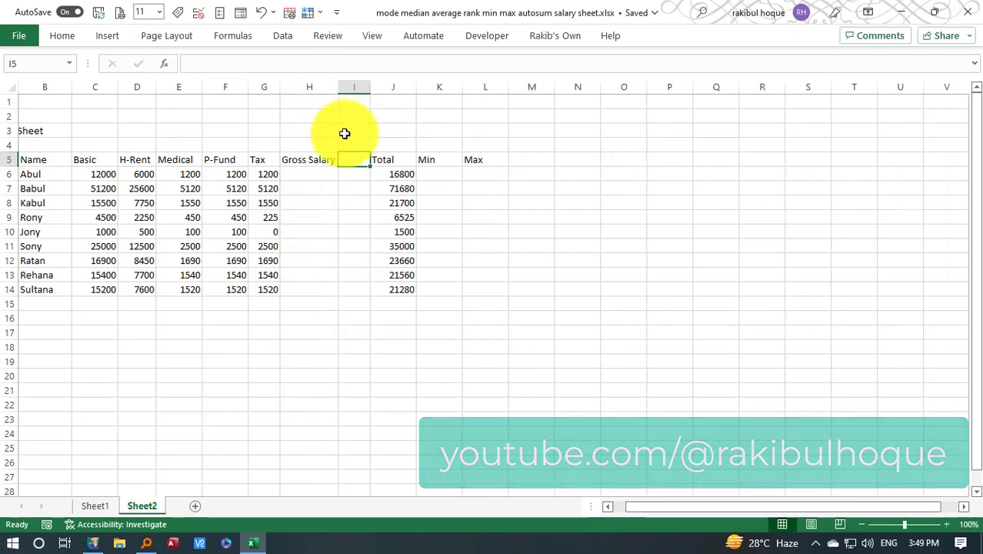
type("To")
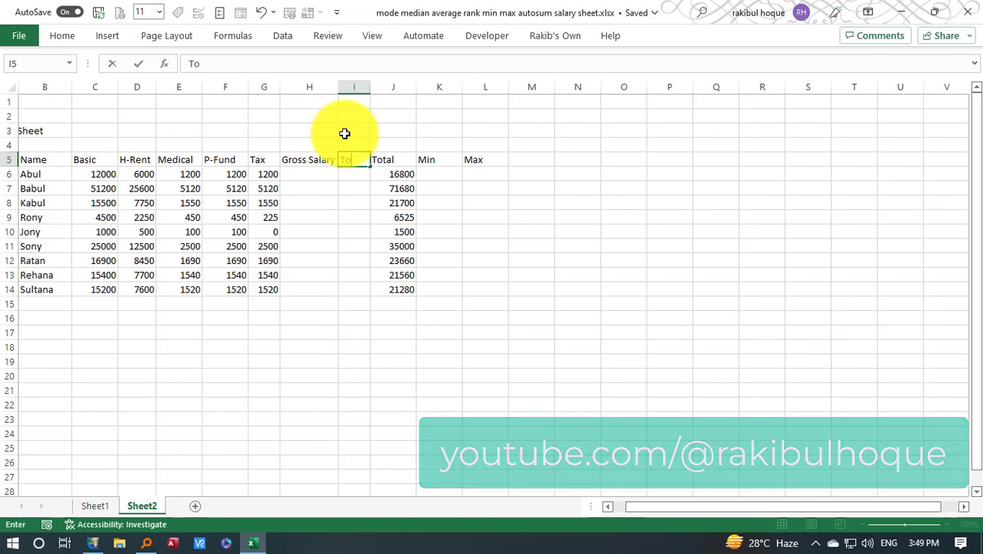
type("tal Deduction")
key("Return")
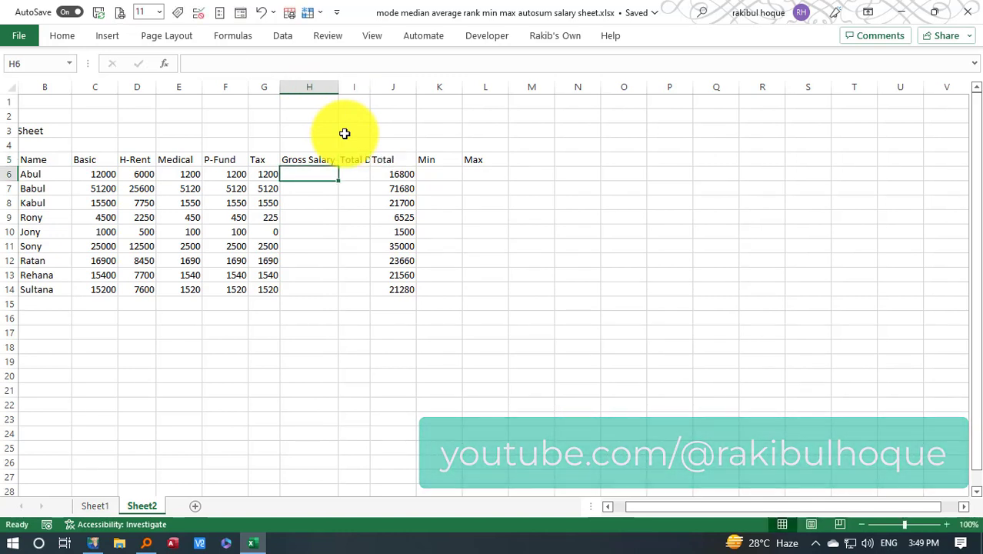
double_click(370, 86)
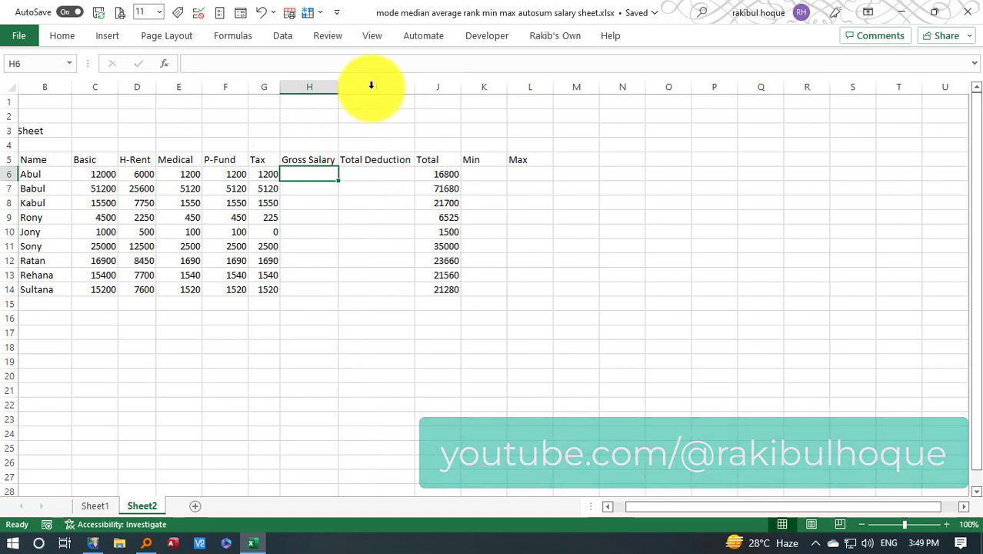
Rename the Total header in J5 to "Net Payable" and fit the column width to it
left_click(437, 157)
type("Net Payable")
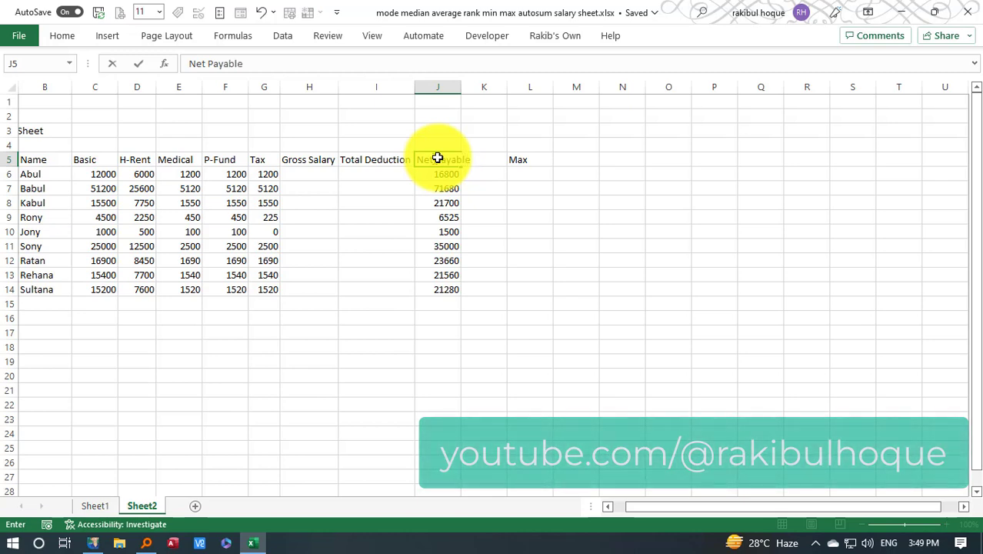
key("Return")
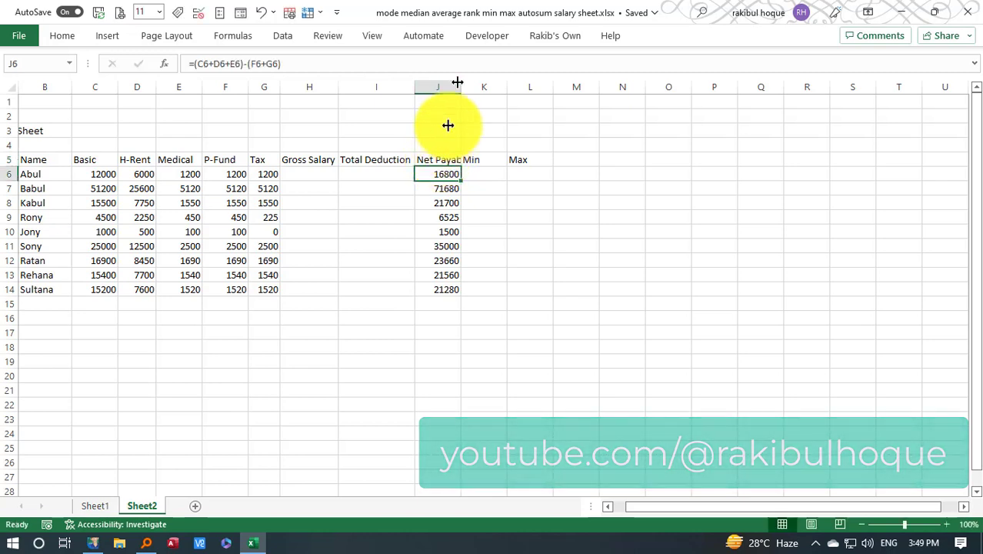
double_click(461, 86)
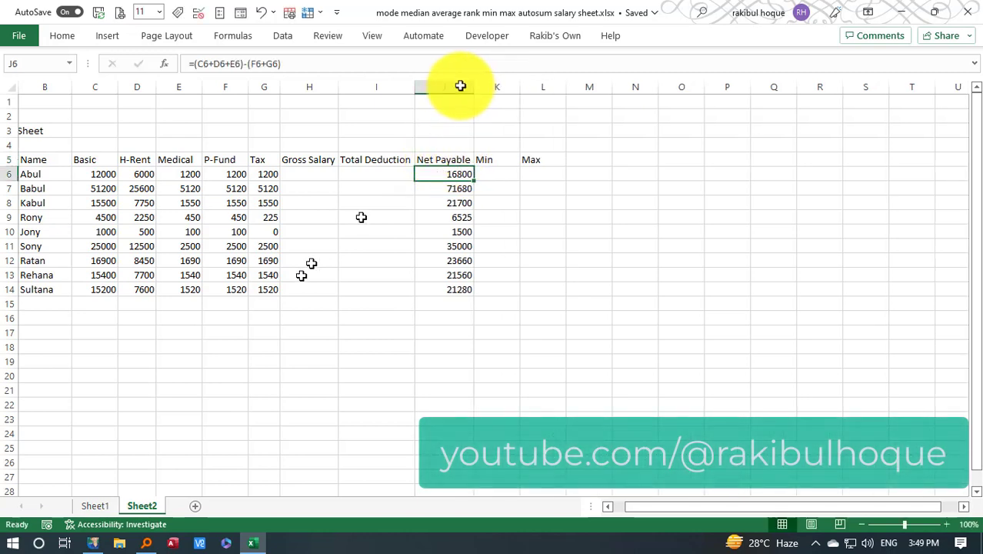
Calculate Gross Salary in H6 with =SUM(C6:E6) and fill the formula down to row 14
left_click(323, 173)
type("=")
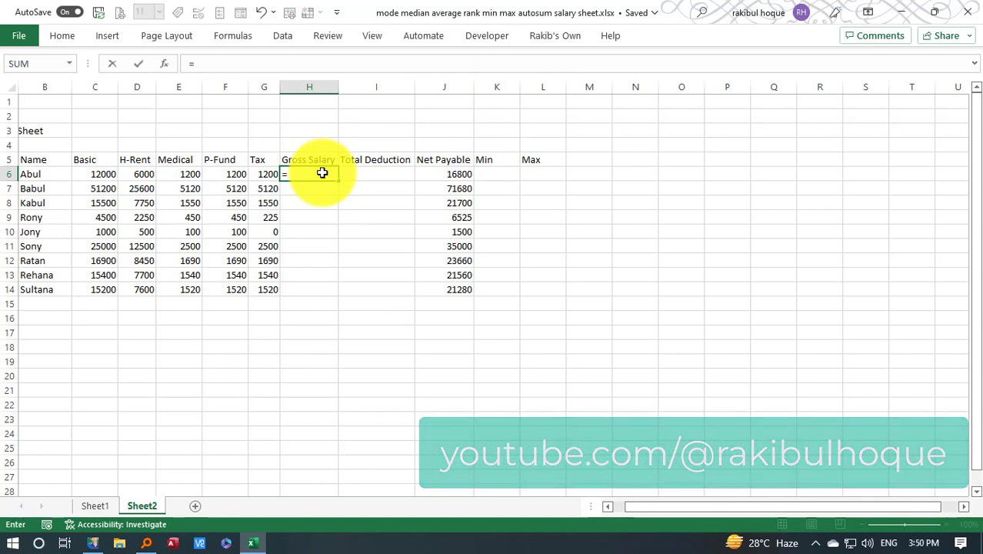
type("sum(")
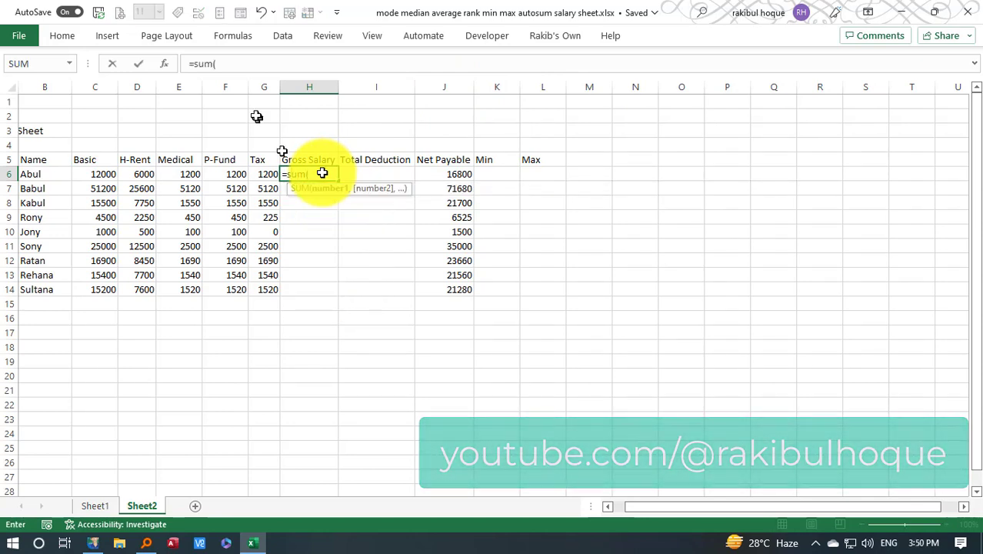
left_click_drag(103, 174, 171, 174)
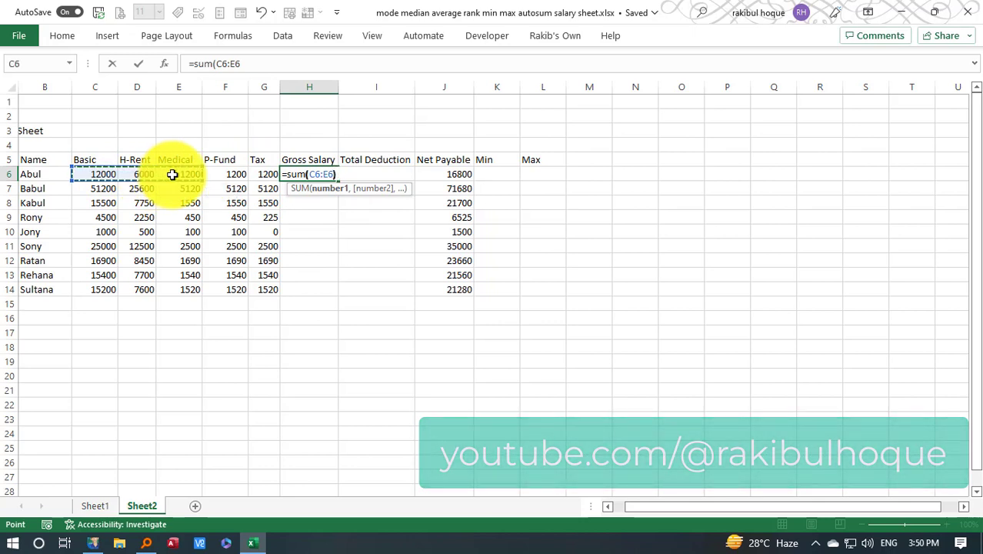
key("Return")
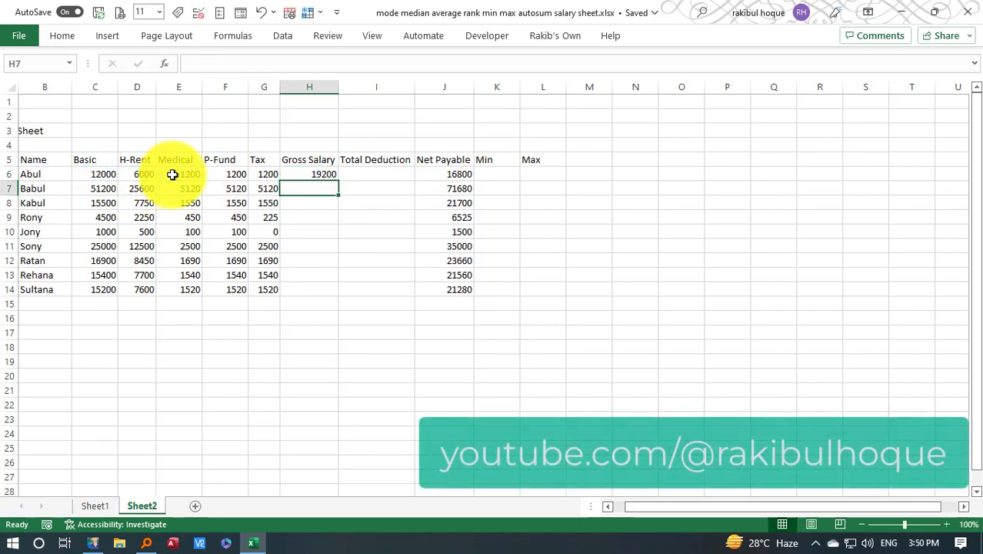
left_click(306, 173)
double_click(339, 181)
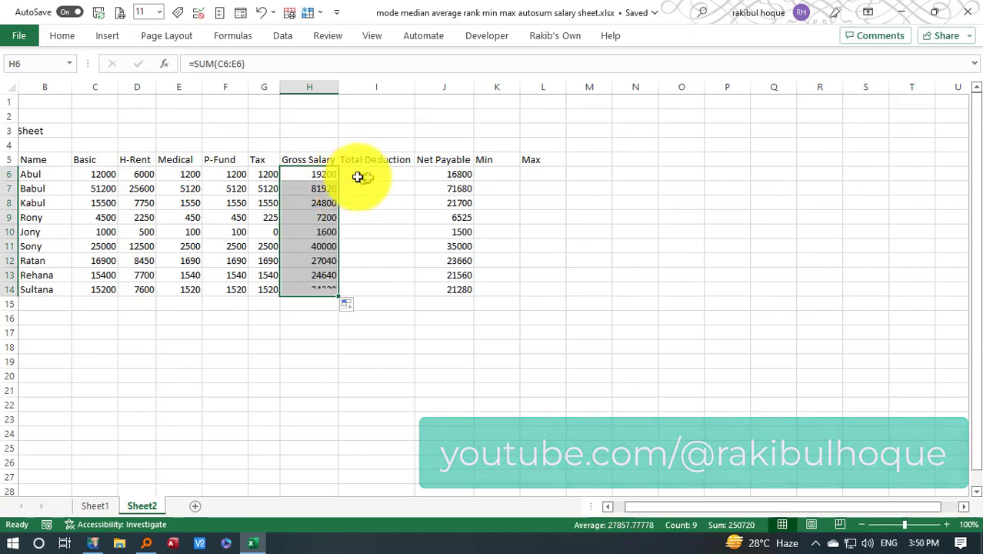
Calculate Total Deduction in I6 with =SUM(F6:G6) and fill the formula down to row 14
left_click(378, 172)
type("=")
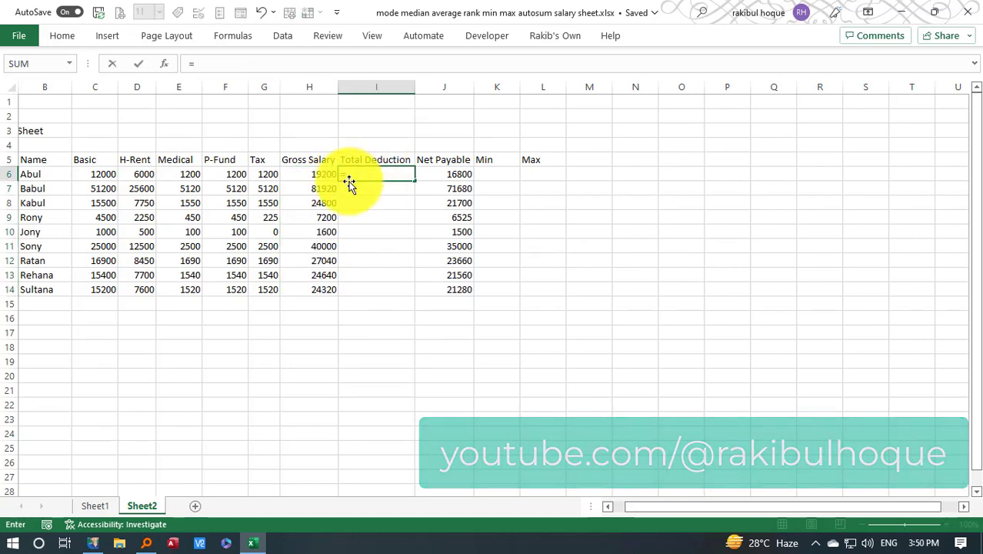
type("sum(")
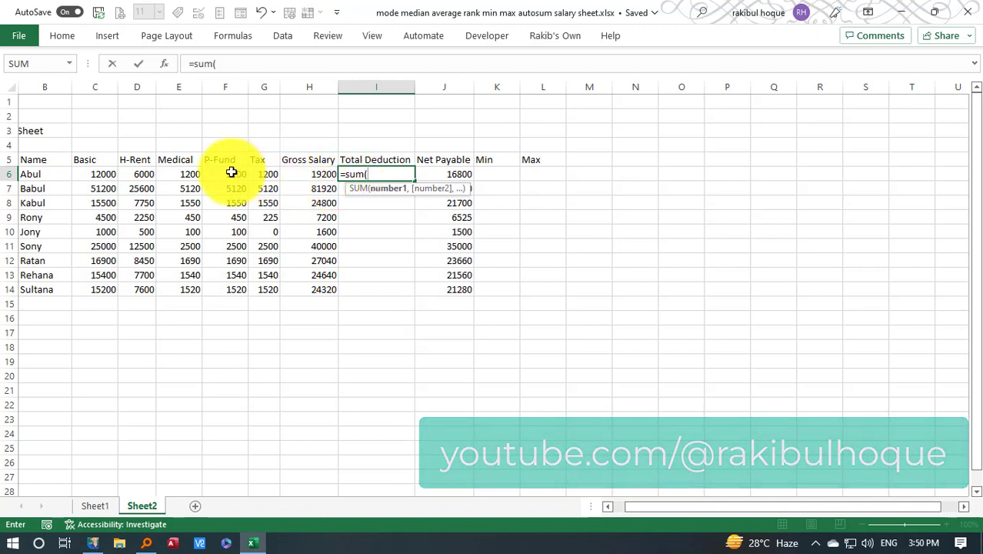
left_click_drag(231, 172, 253, 173)
type(")")
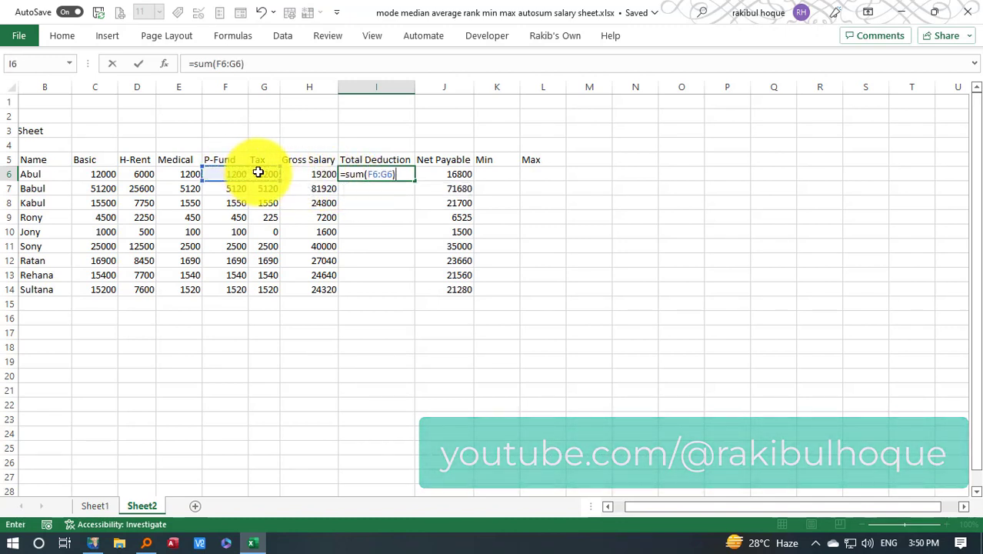
key("Return")
left_click(373, 175)
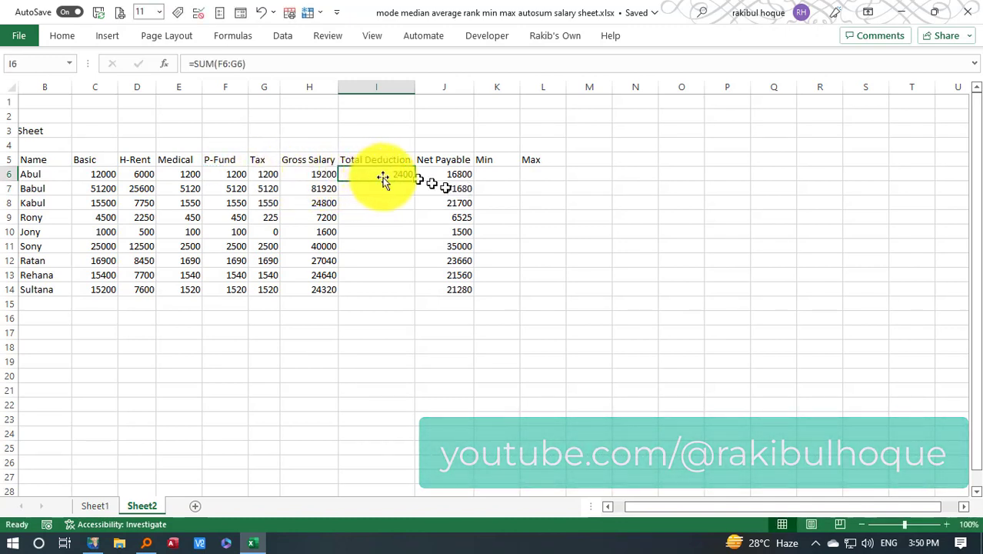
double_click(414, 181)
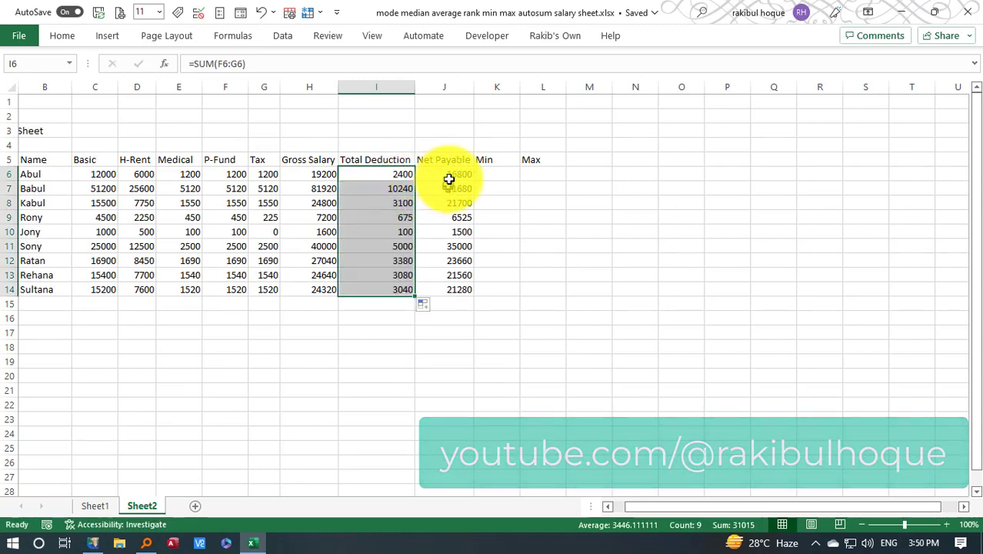
Examine the existing Net Payable formula in J6 against the selection sums of C6:E6 and F6:G6
left_click(450, 179)
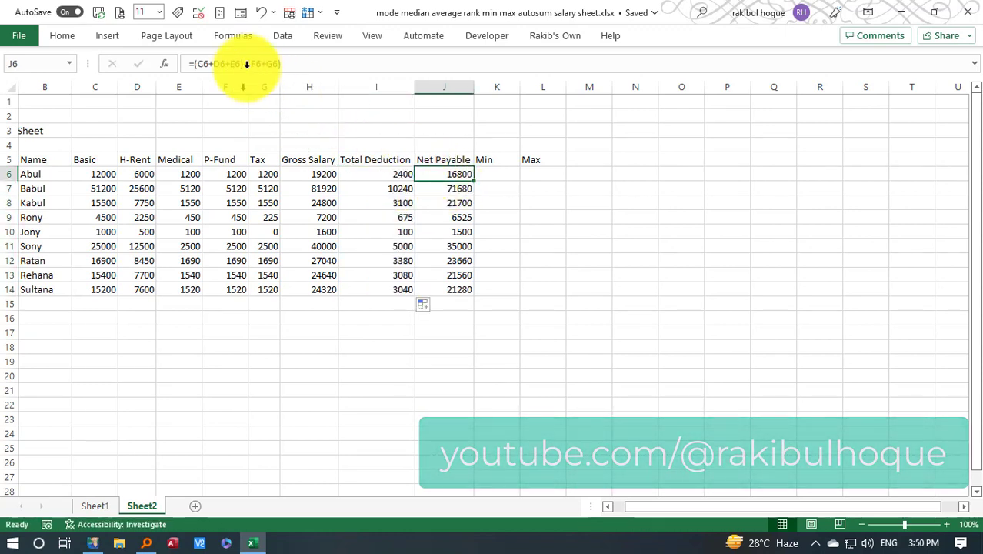
left_click_drag(246, 67, 193, 64)
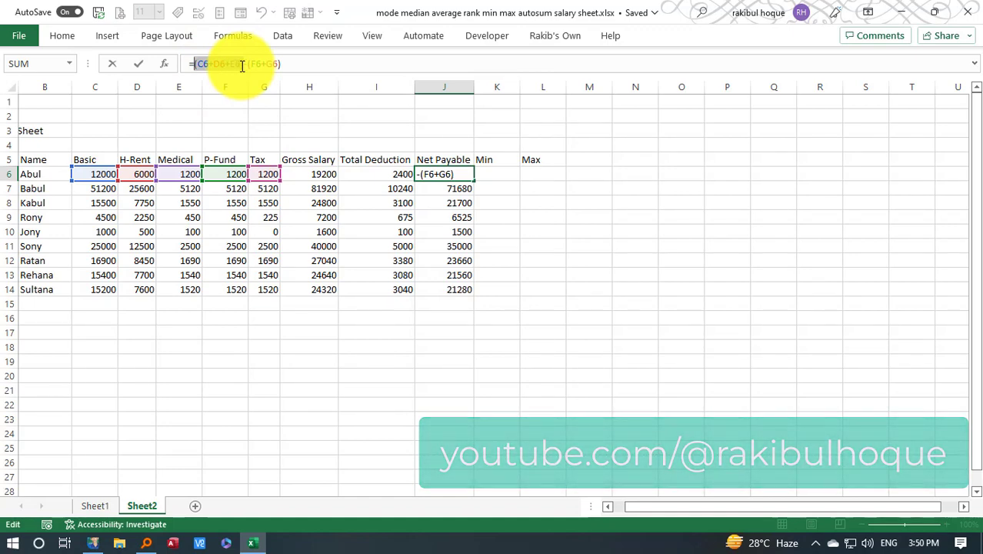
key("Escape")
left_click(103, 172)
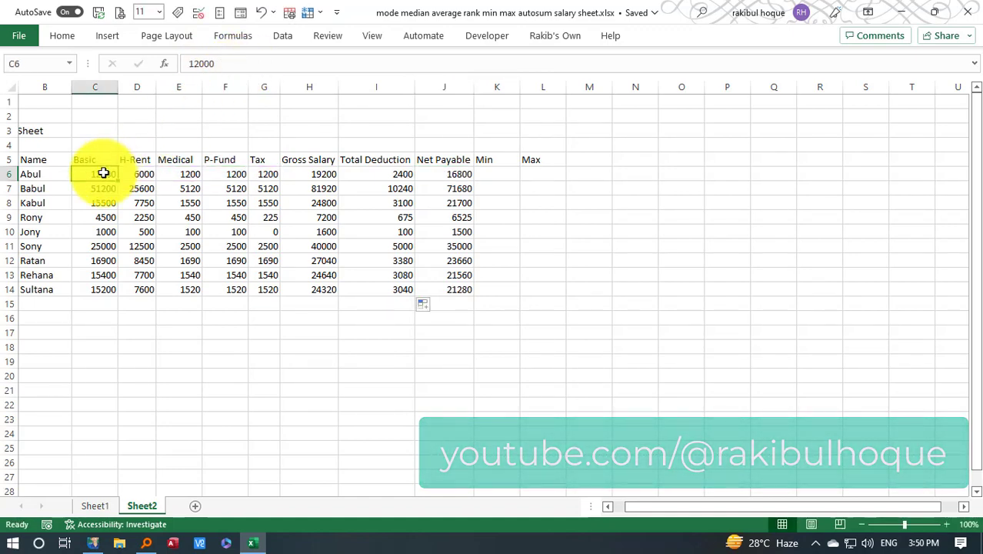
left_click(137, 170)
left_click(191, 170)
left_click_drag(100, 170, 169, 170)
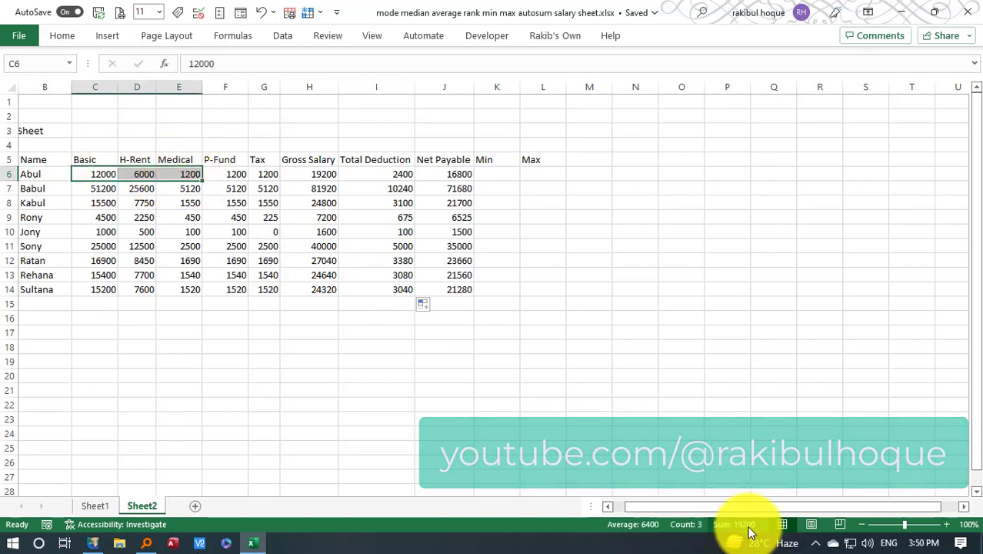
left_click(325, 361)
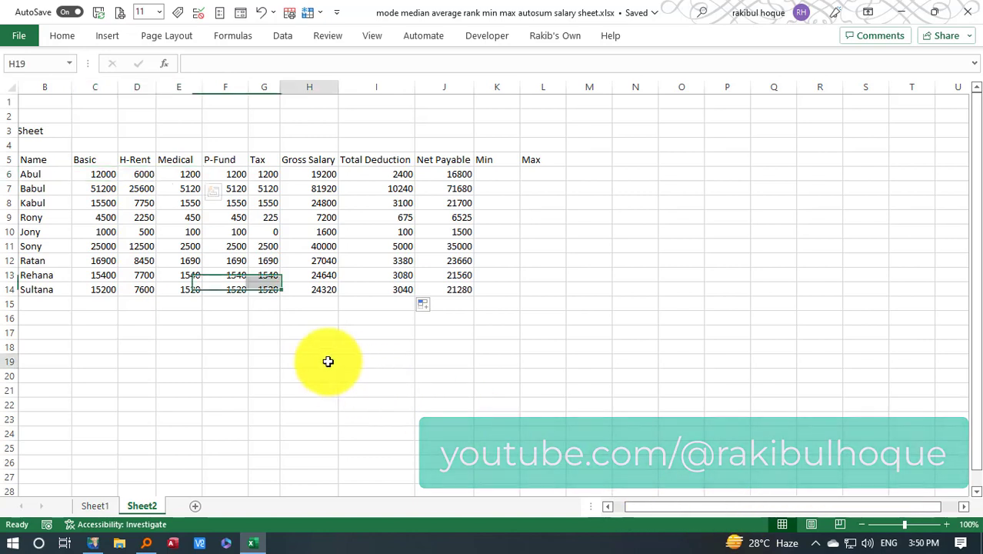
left_click_drag(229, 173, 259, 174)
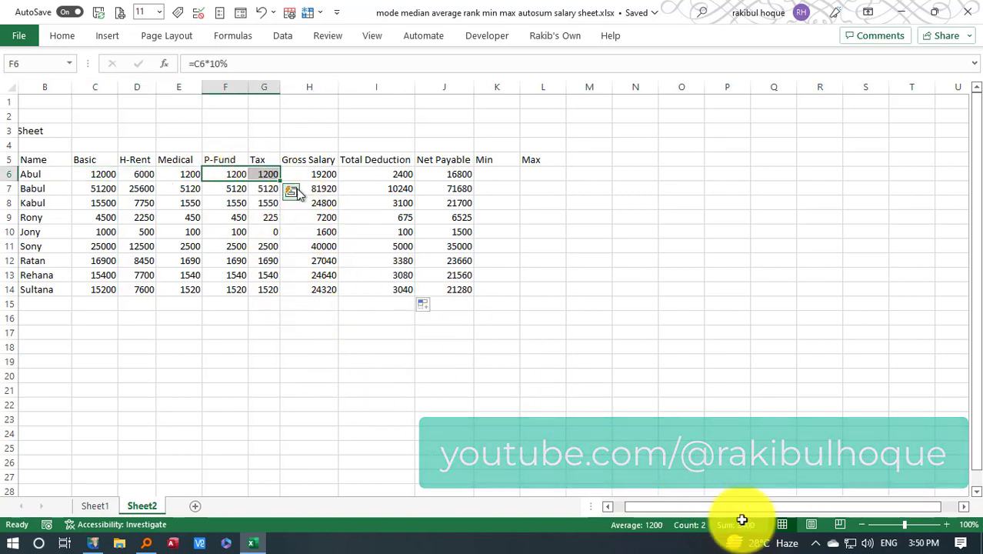
left_click(403, 176)
left_click(463, 175)
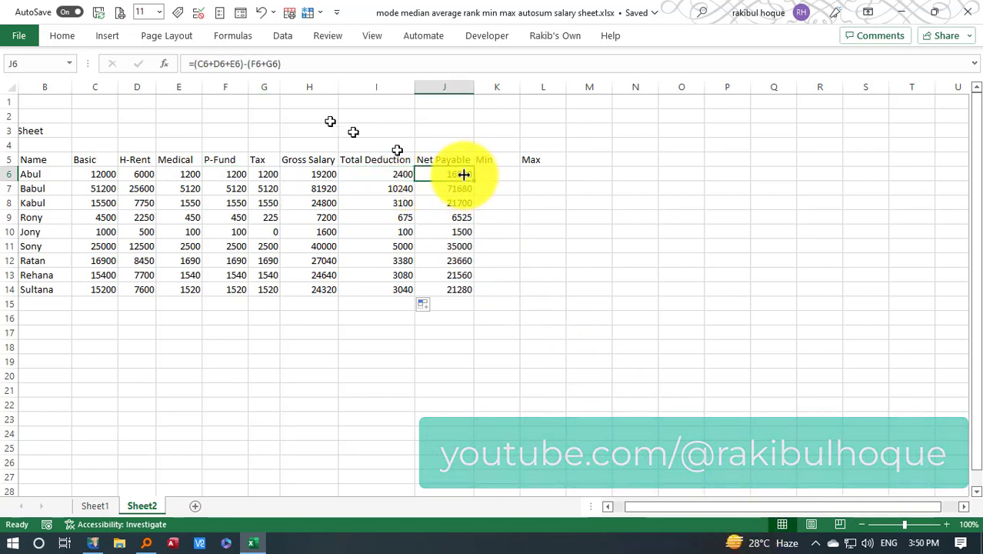
left_click(269, 66)
left_click_drag(294, 64, 200, 62)
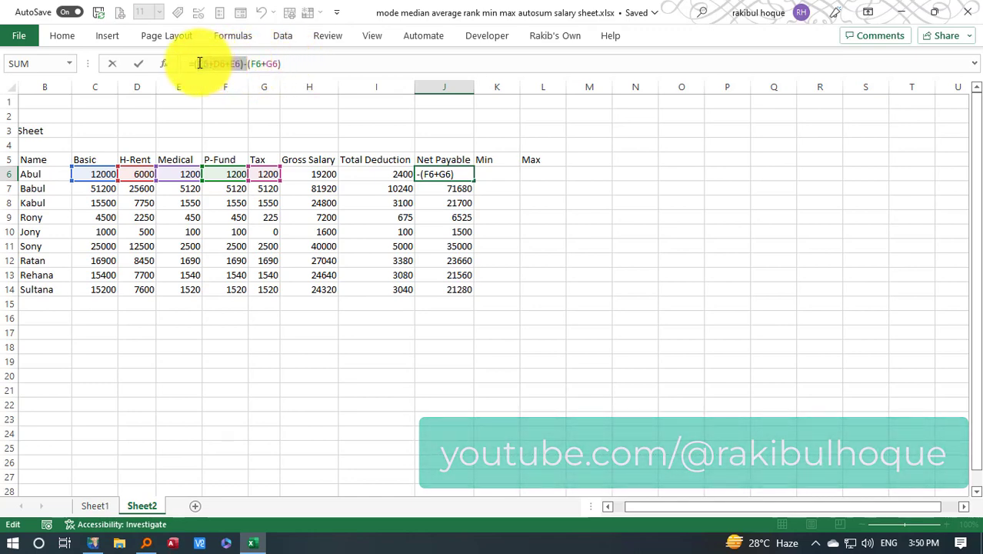
key("Escape")
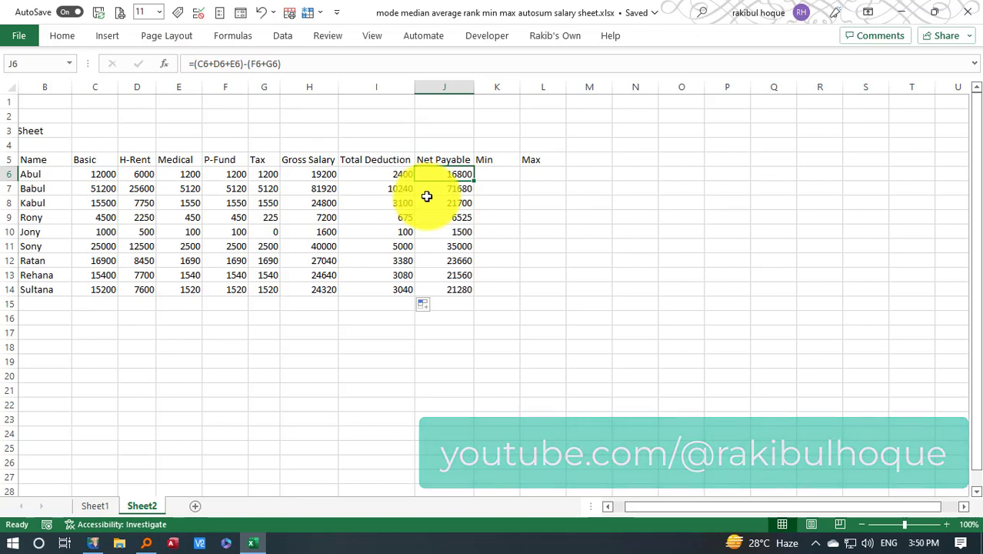
Clear the old Net Payable formulas in J6:J14 and enter =H6-I6 in J6
left_click_drag(439, 175, 452, 286)
key("Delete")
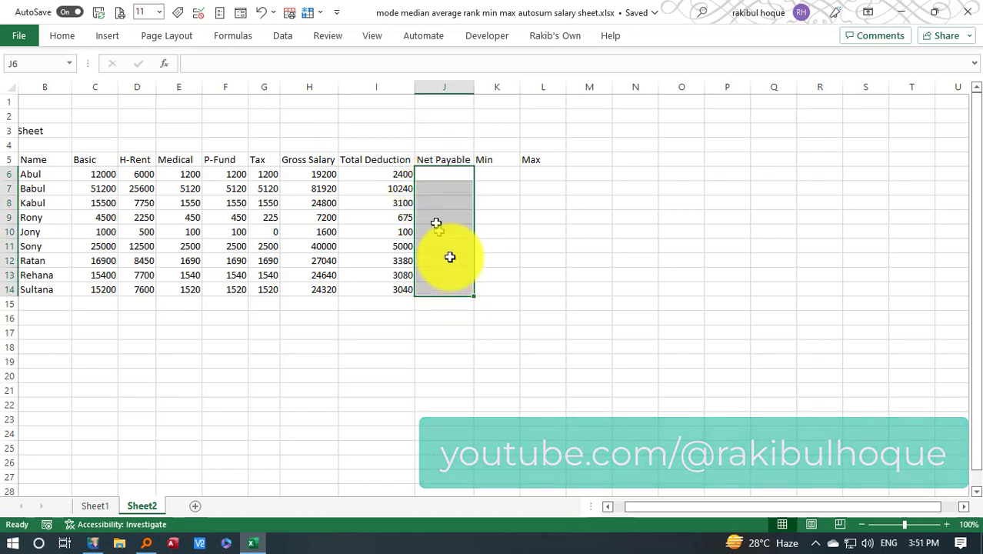
left_click(445, 178)
type("=")
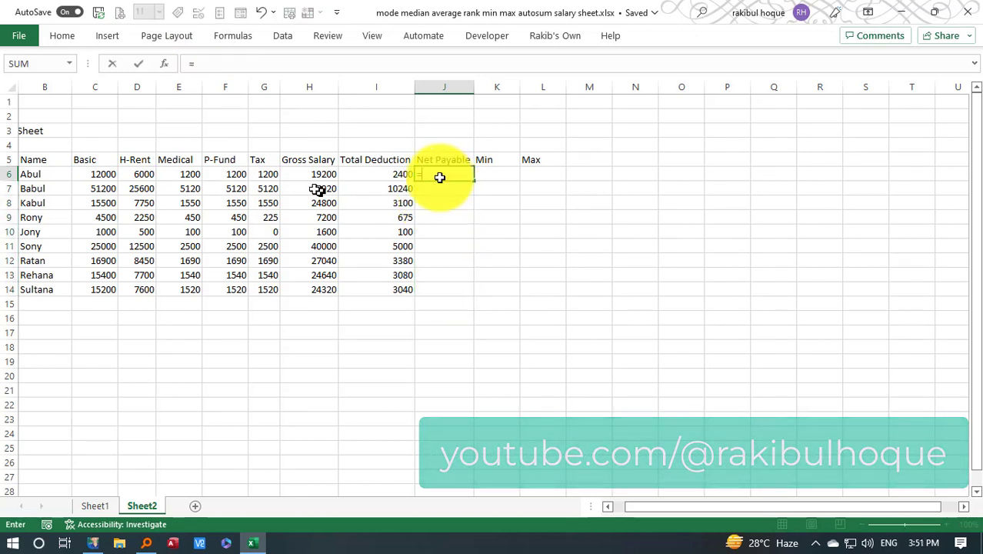
left_click(303, 175)
type("-")
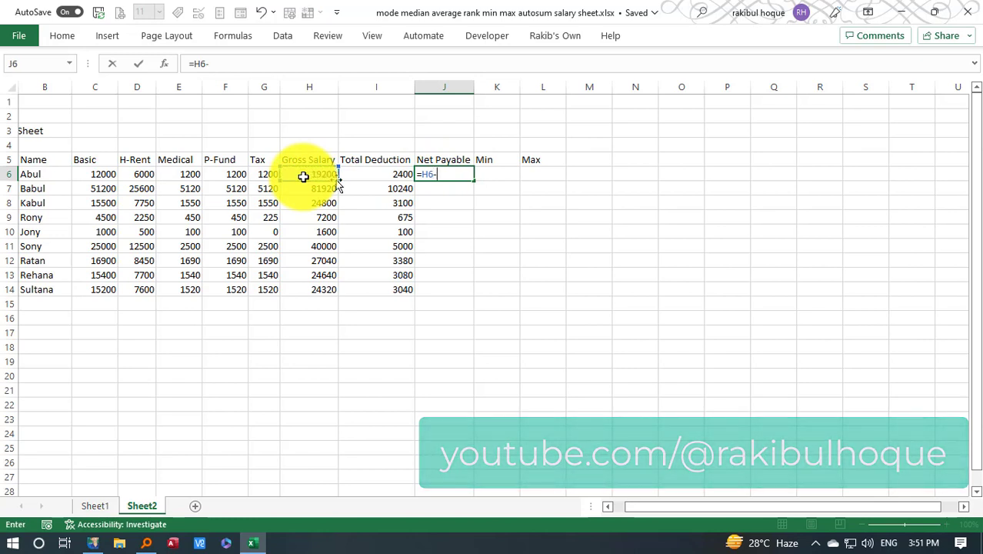
left_click(365, 176)
key("Return")
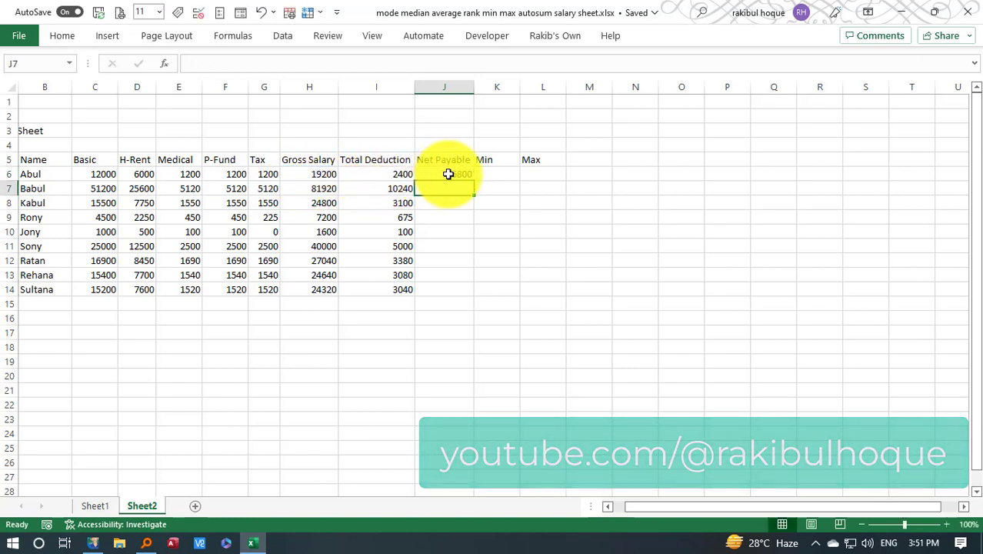
Fill the Net Payable formula from J6 down to row 14 for the remaining employees
left_click(451, 174)
double_click(474, 182)
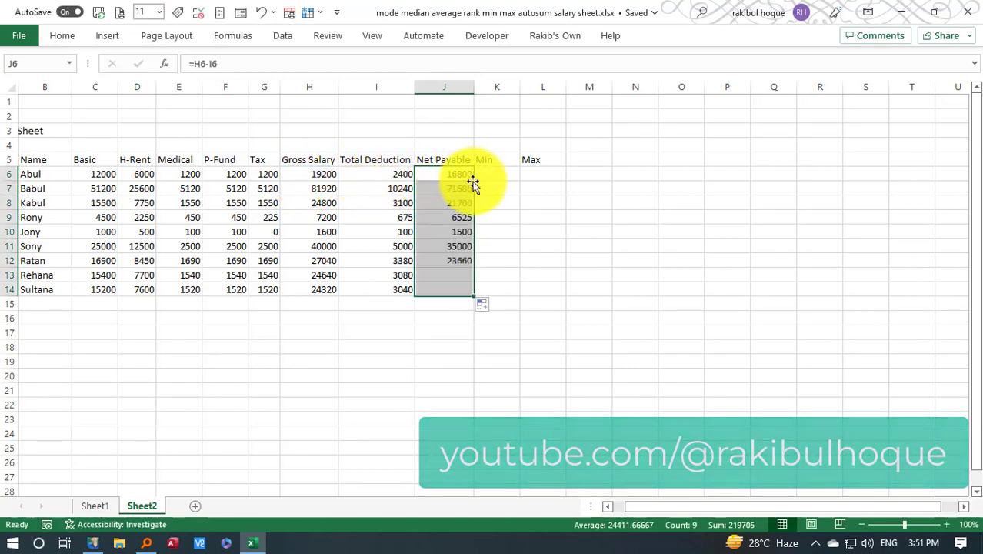
left_click(450, 345)
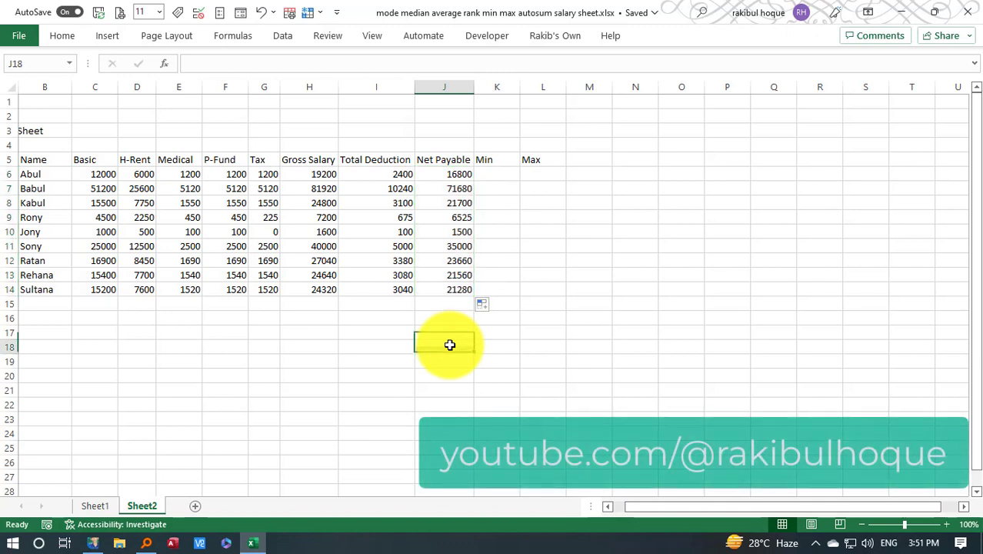
Calculate the minimum Net Payable in K6 with =MIN(J6:J14)
left_click(504, 182)
left_click(504, 175)
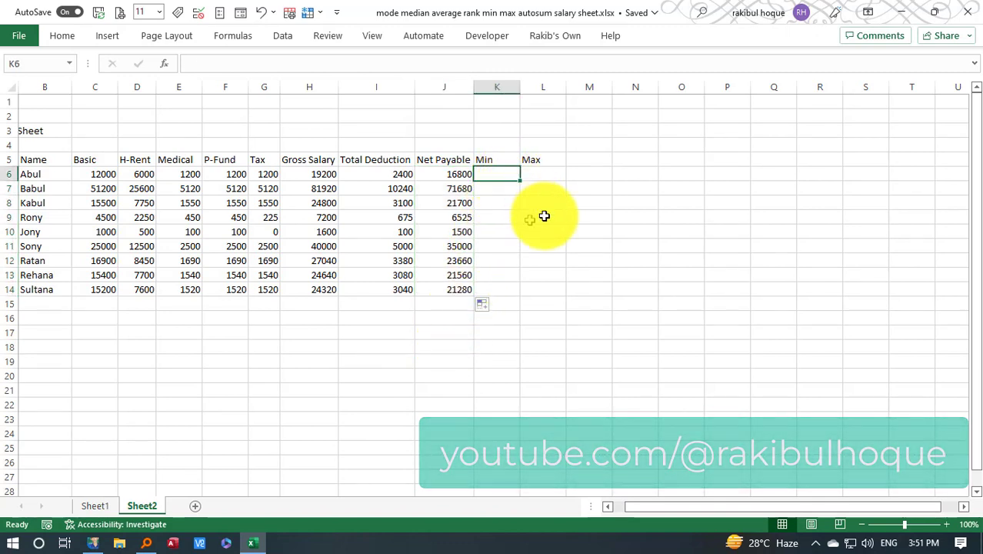
type("=m")
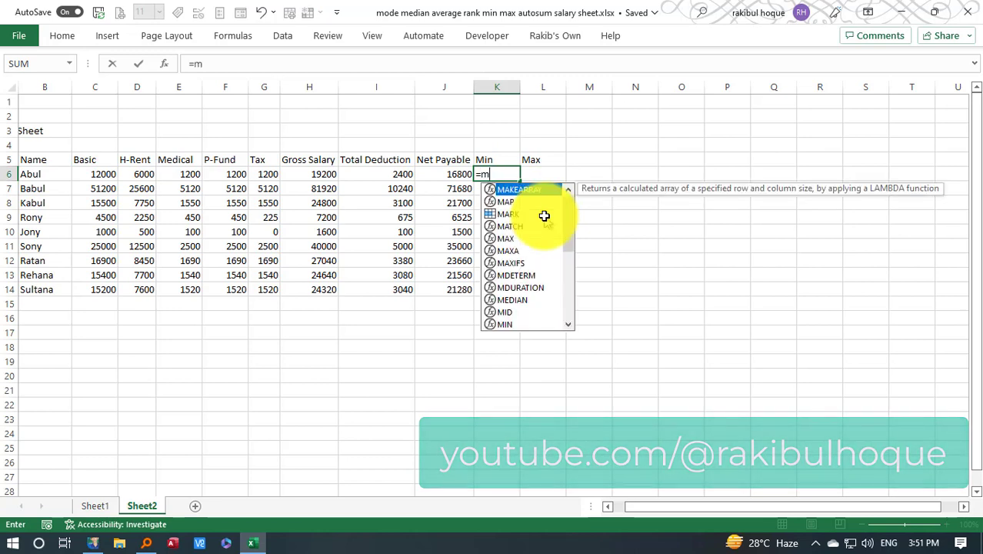
type("in(")
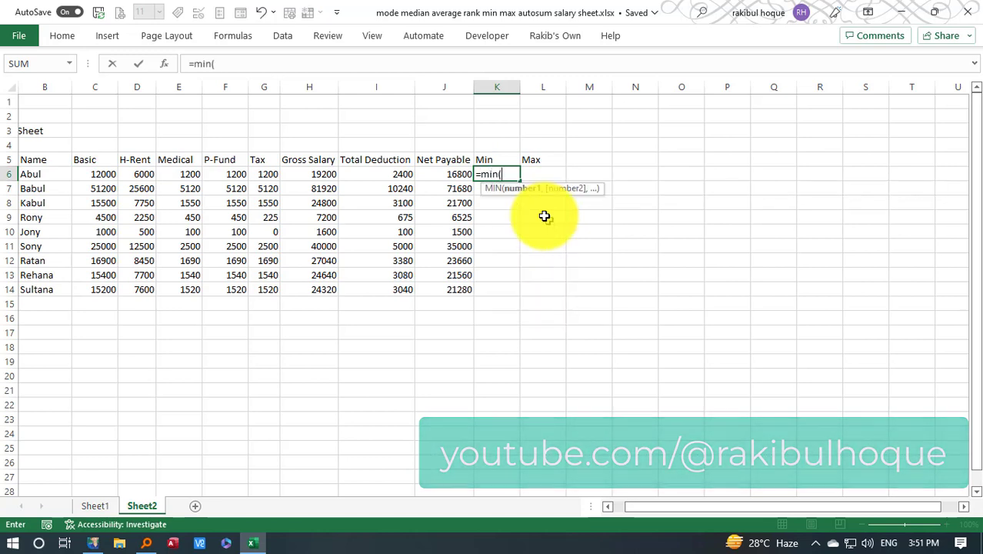
left_click_drag(461, 175, 465, 282)
key("shift+Down")
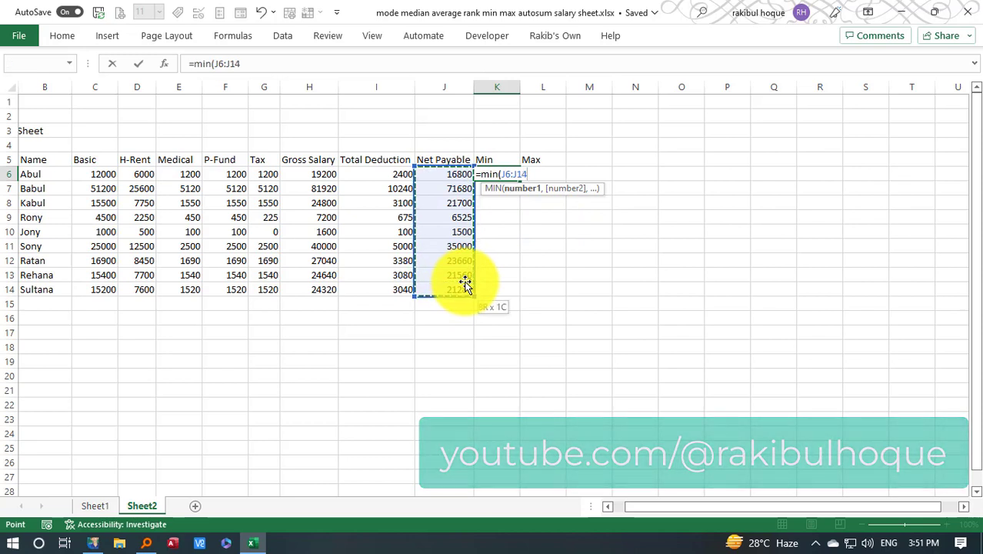
type(")")
key("Return")
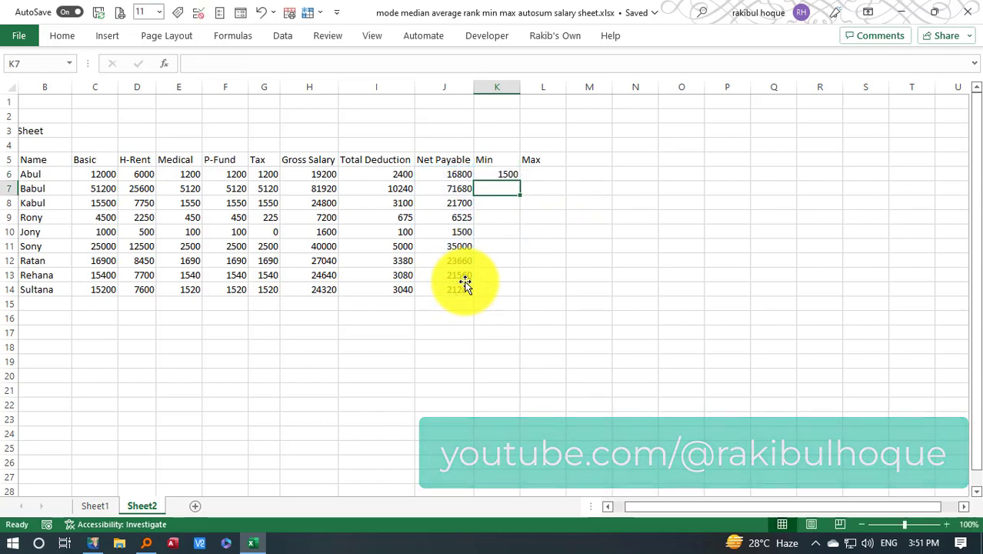
Calculate the maximum Net Payable in L6 with =MAX(J6:J14)
left_click(551, 175)
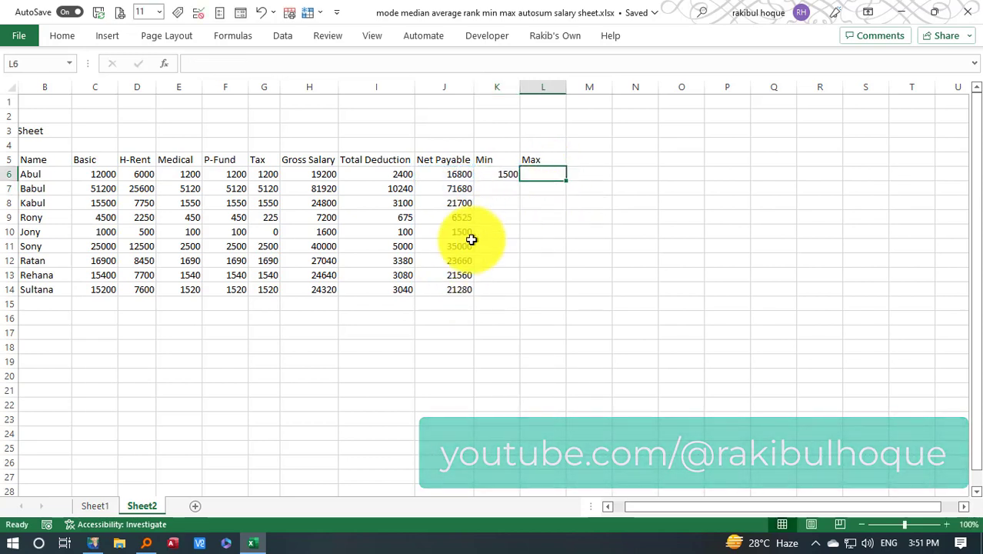
type("=m")
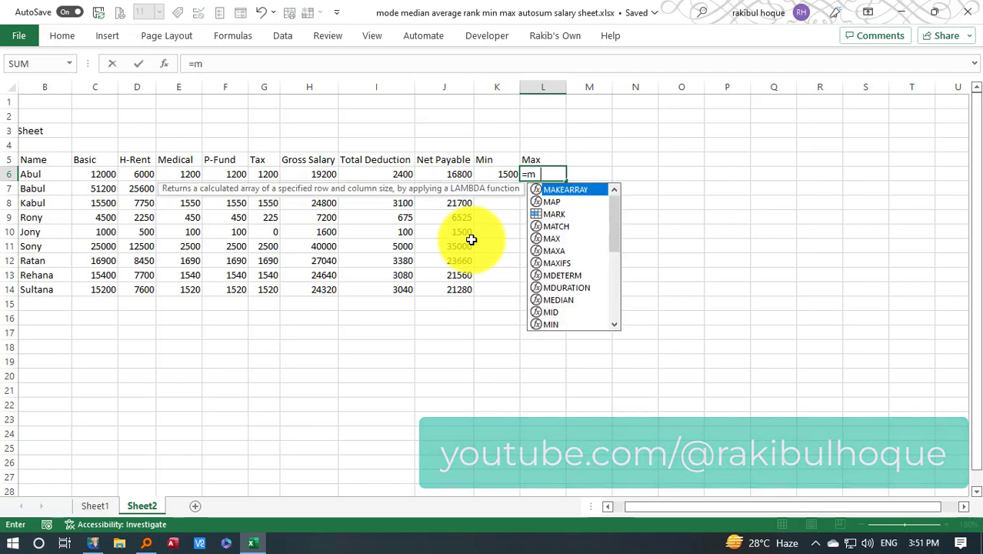
type("ax(")
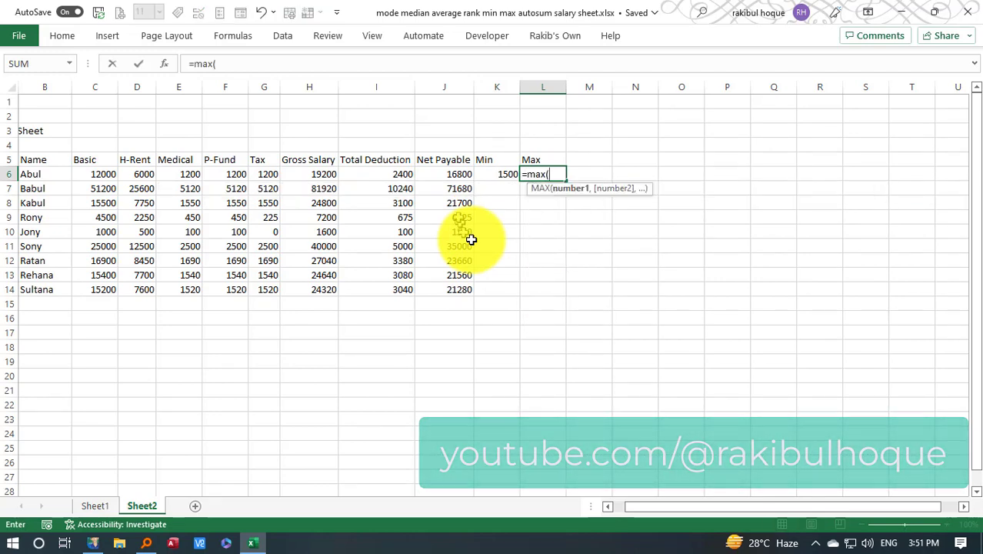
left_click_drag(447, 174, 450, 285)
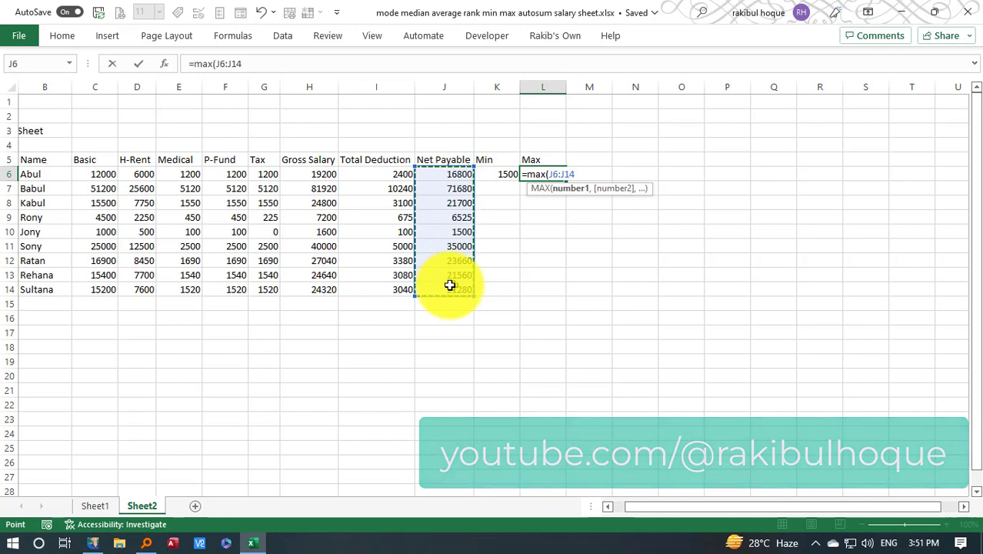
type(")")
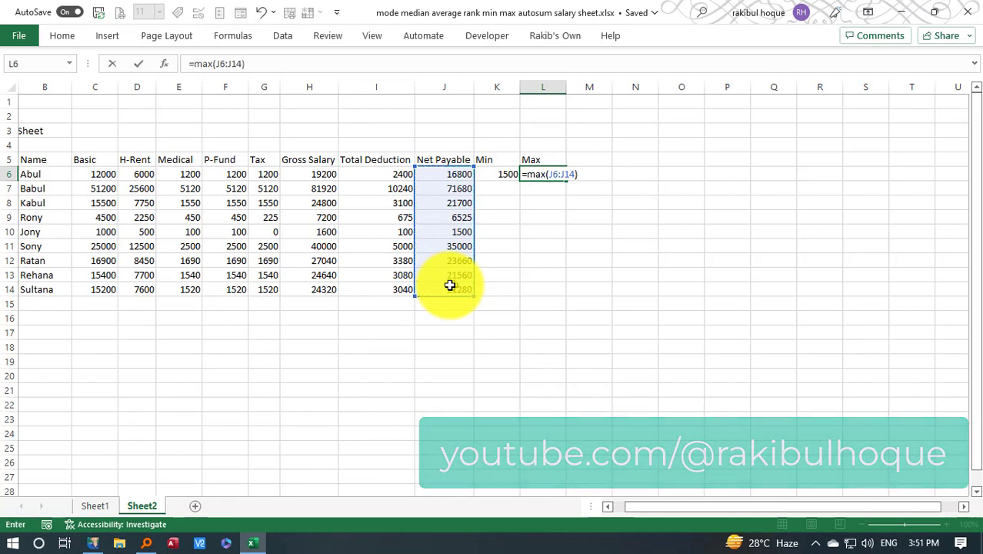
key("Return")
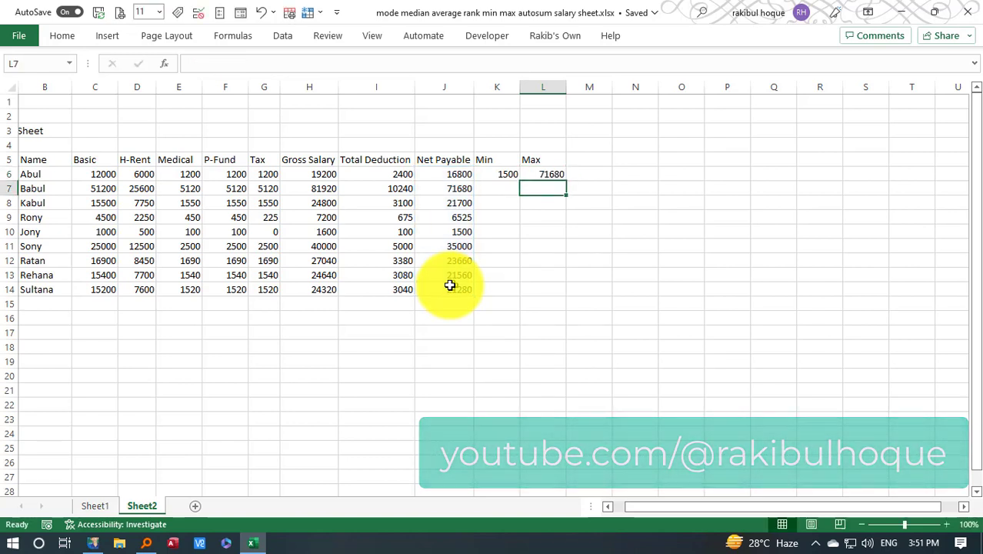
Add the heading "average" in M5 and calculate the average Net Payable in M6 with =AVERAGE(J6:J14)
left_click(600, 157)
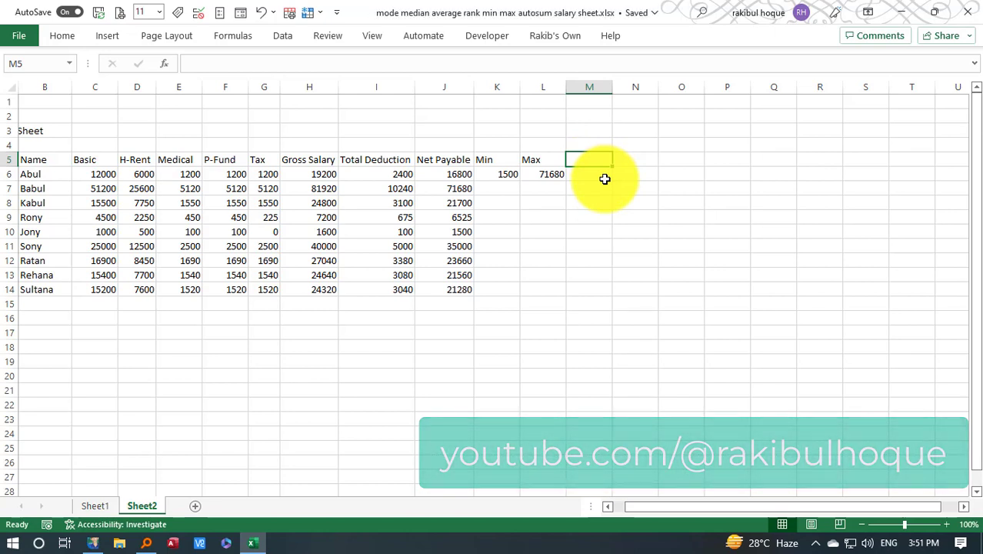
type("average")
key("Return")
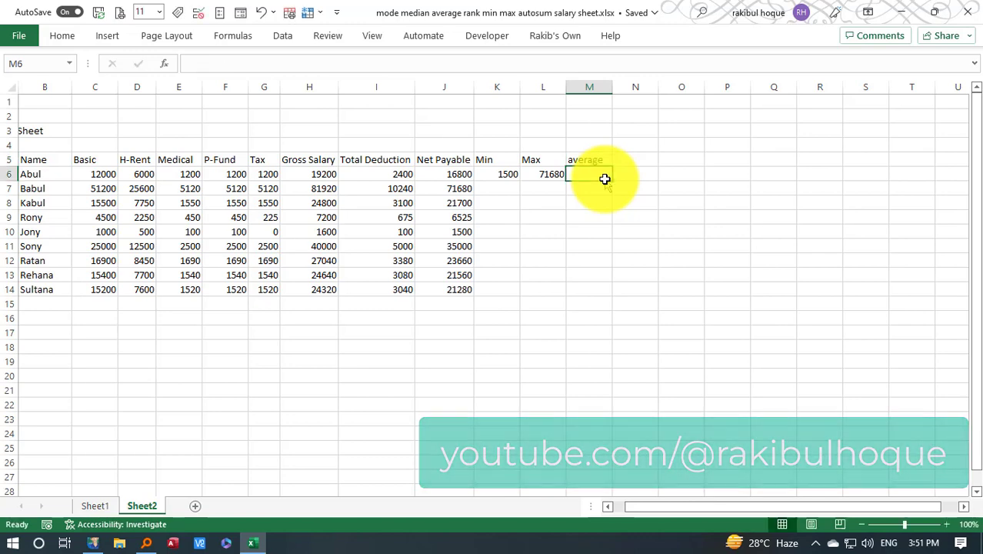
type("=aver")
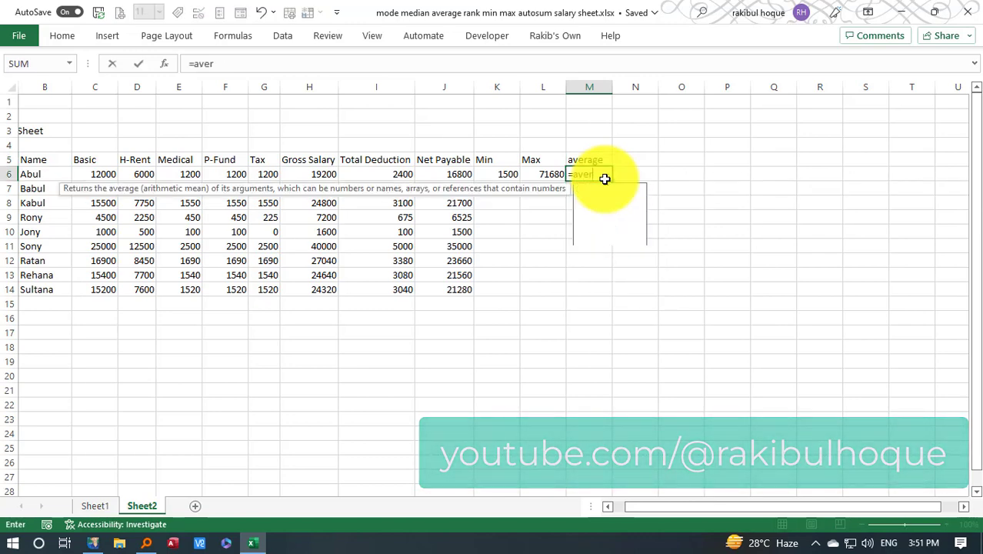
type("age(")
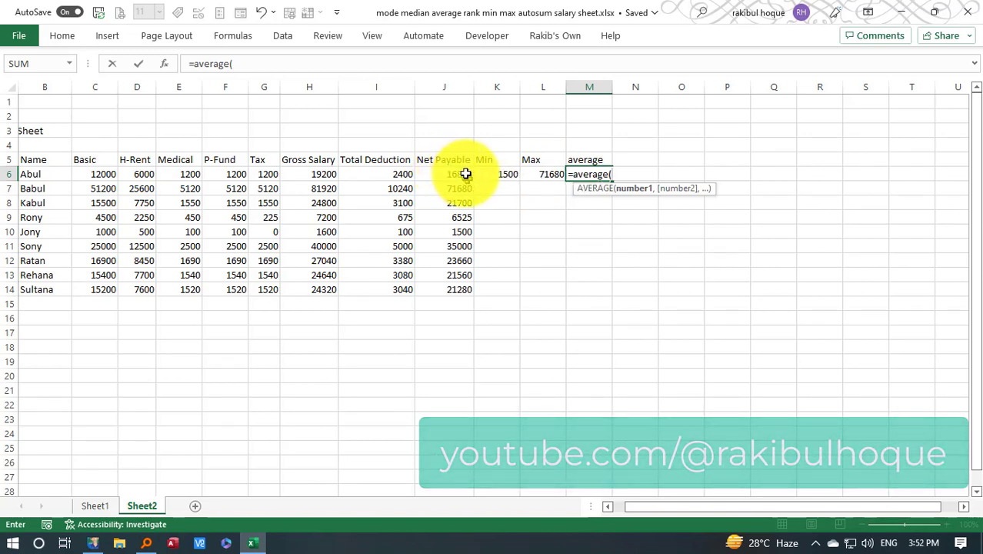
left_click_drag(465, 174, 461, 286)
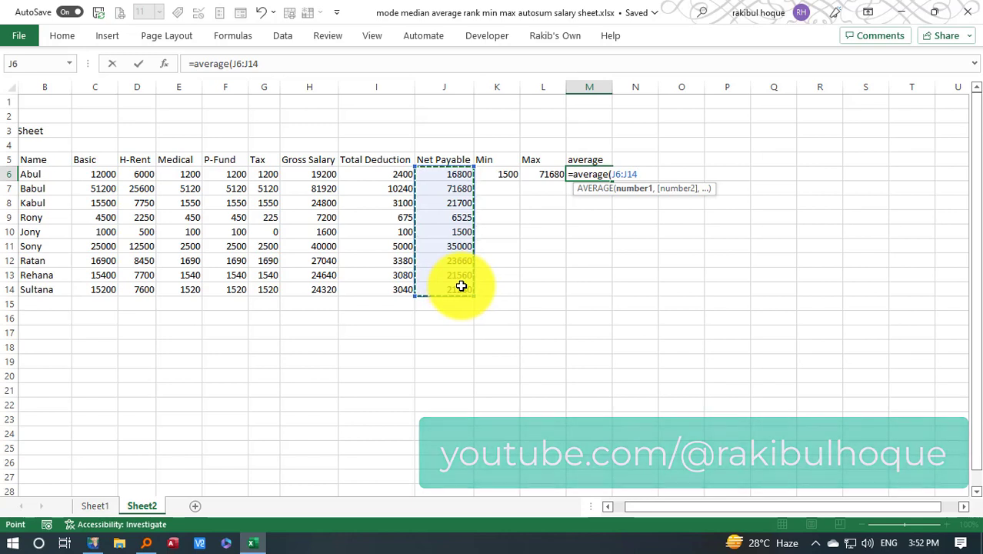
key("Return")
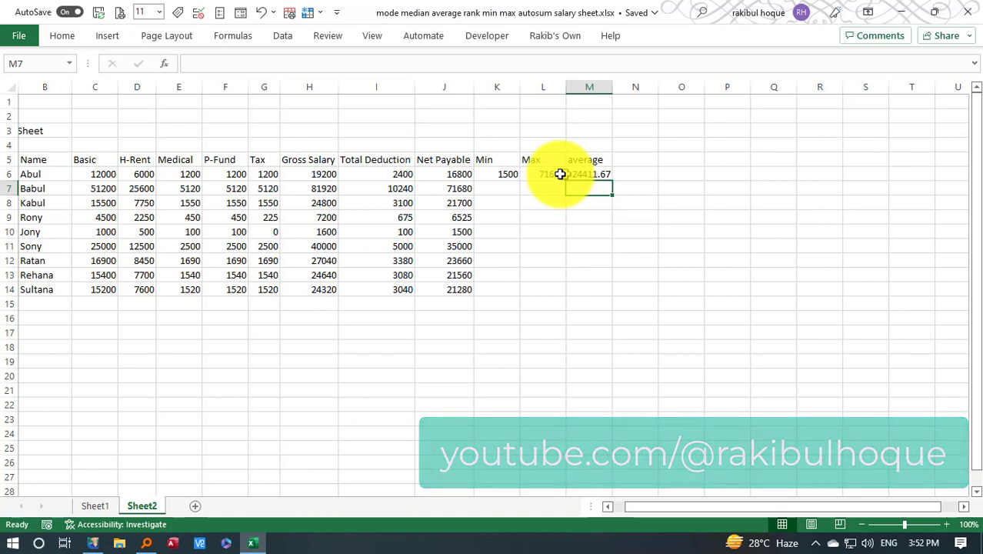
Add the heading "median" in N5 and calculate the median Net Payable in N6 with =MEDIAN(J6:J14)
left_click(643, 160)
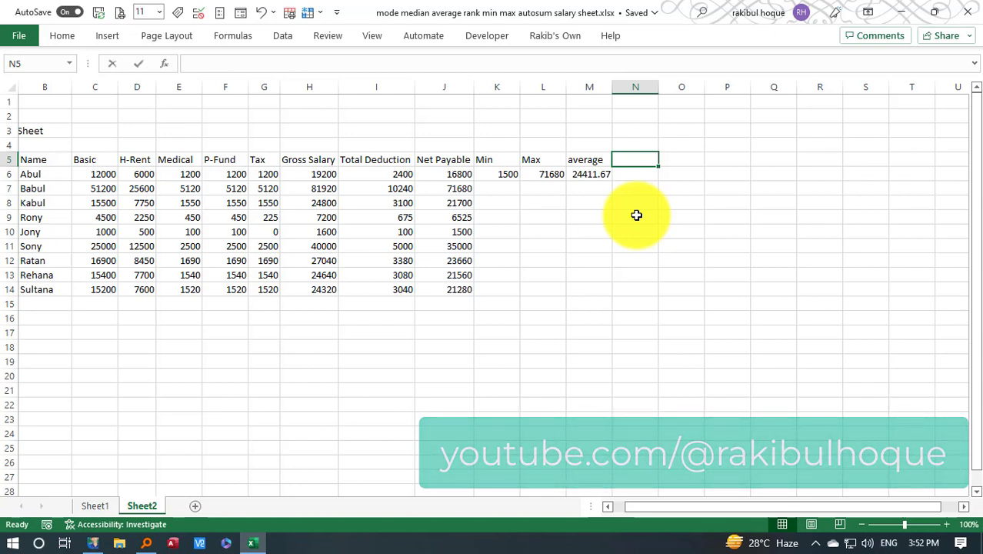
type("median")
key("Return")
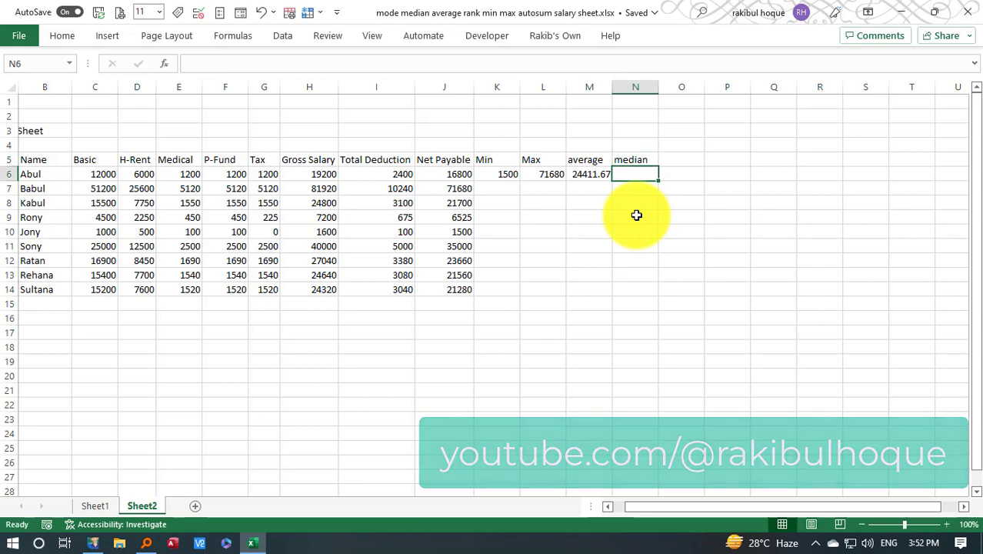
type("=median")
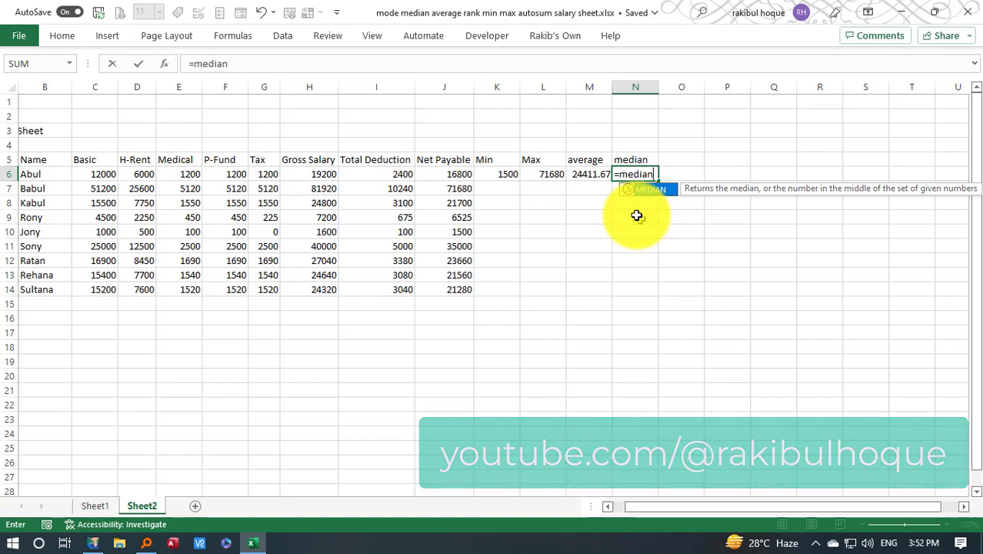
type("(")
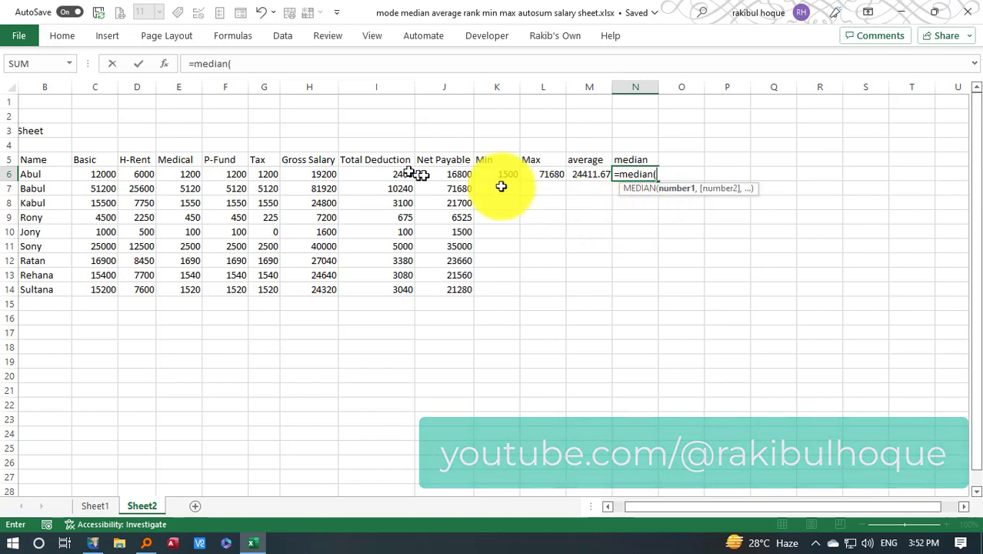
left_click_drag(450, 173, 445, 286)
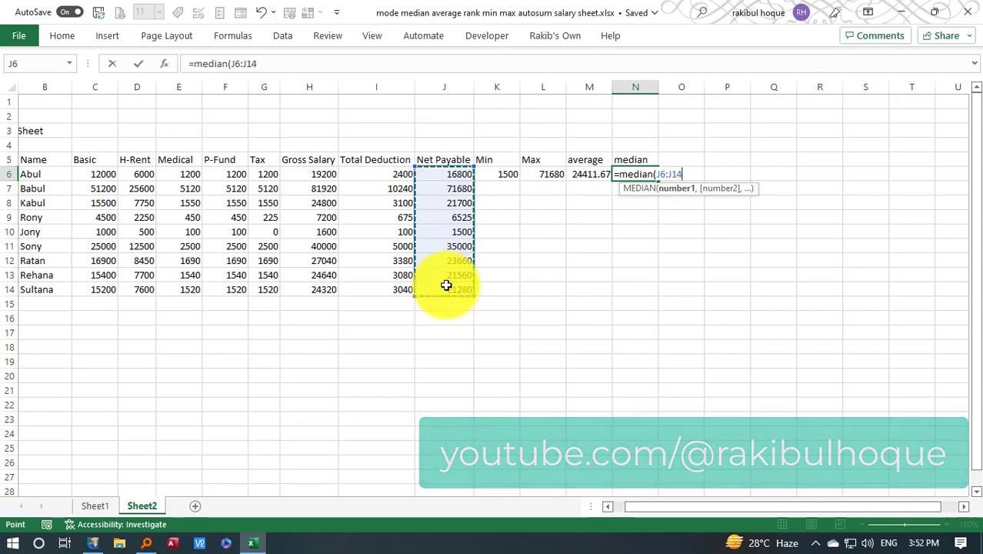
type(")")
key("Return")
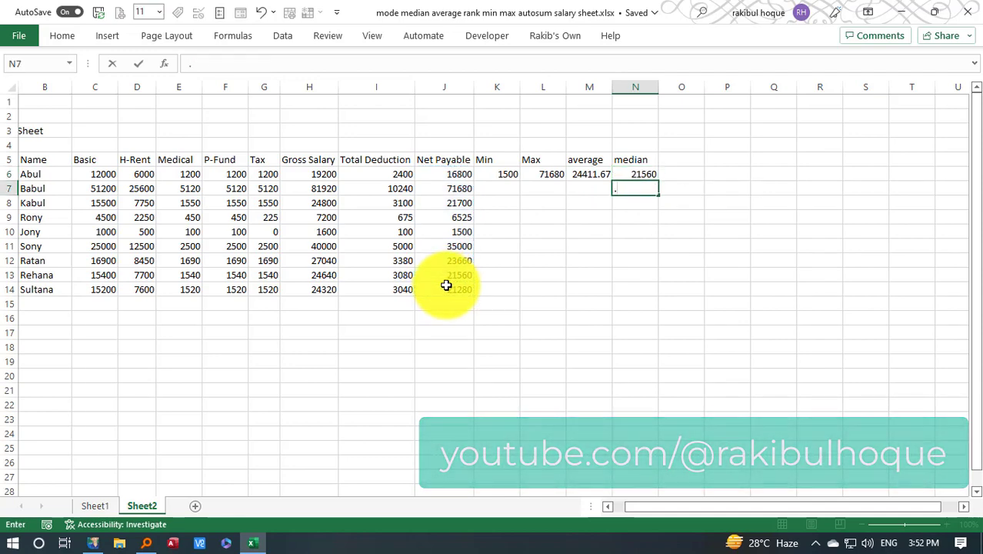
left_click(688, 158)
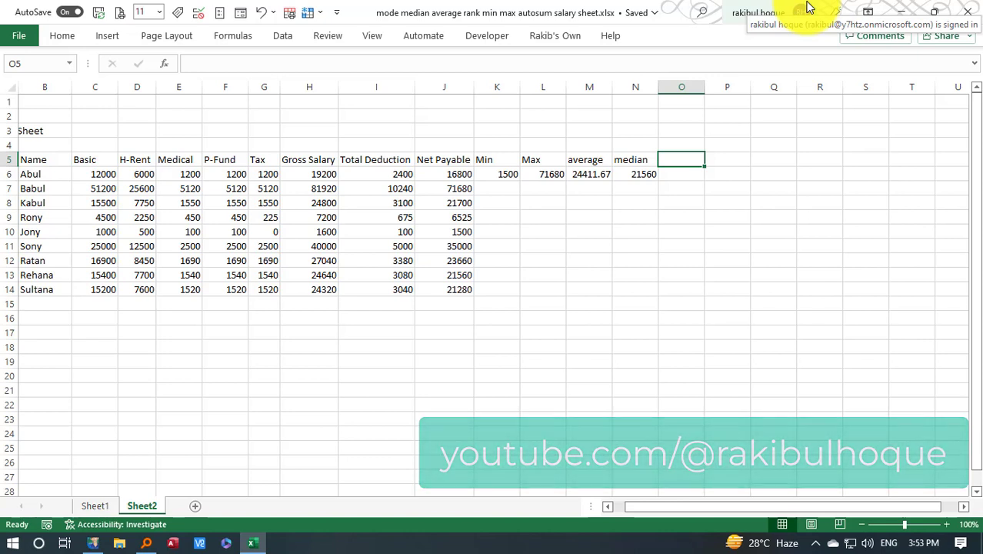
left_click(458, 179)
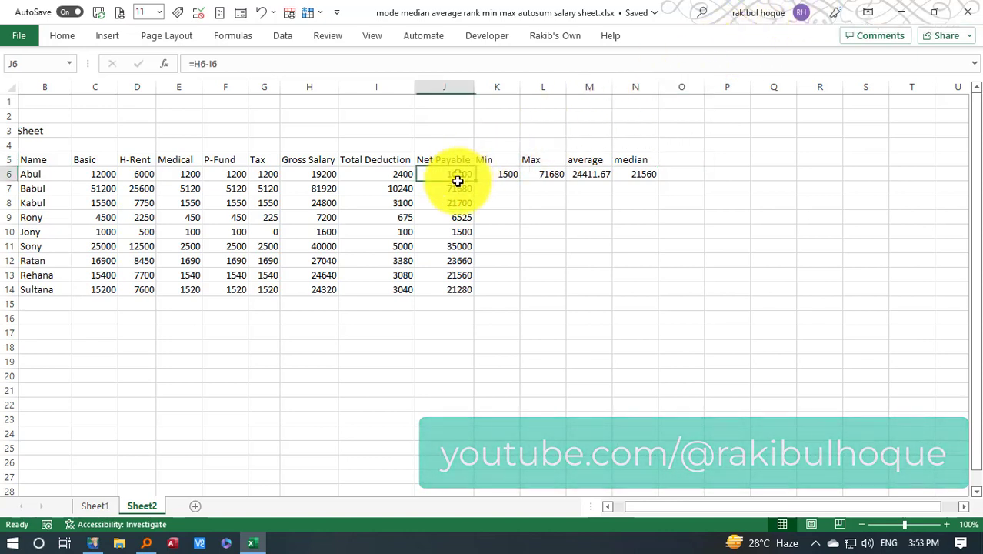
left_click_drag(457, 179, 454, 289)
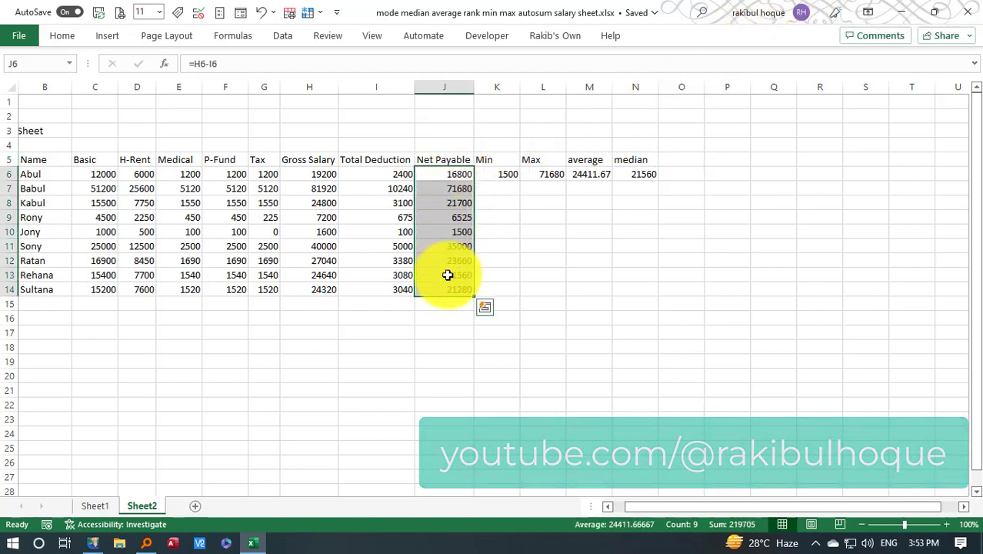
left_click(448, 275)
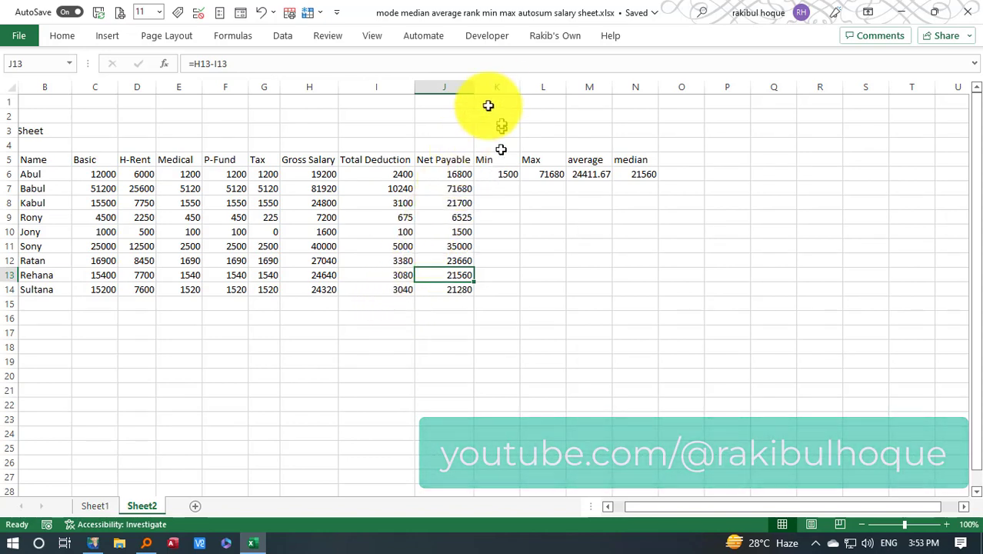
Insert a new column between Net Payable and Min and give it the heading "Rank" in K5
left_click(499, 81)
right_click(500, 80)
left_click(541, 229)
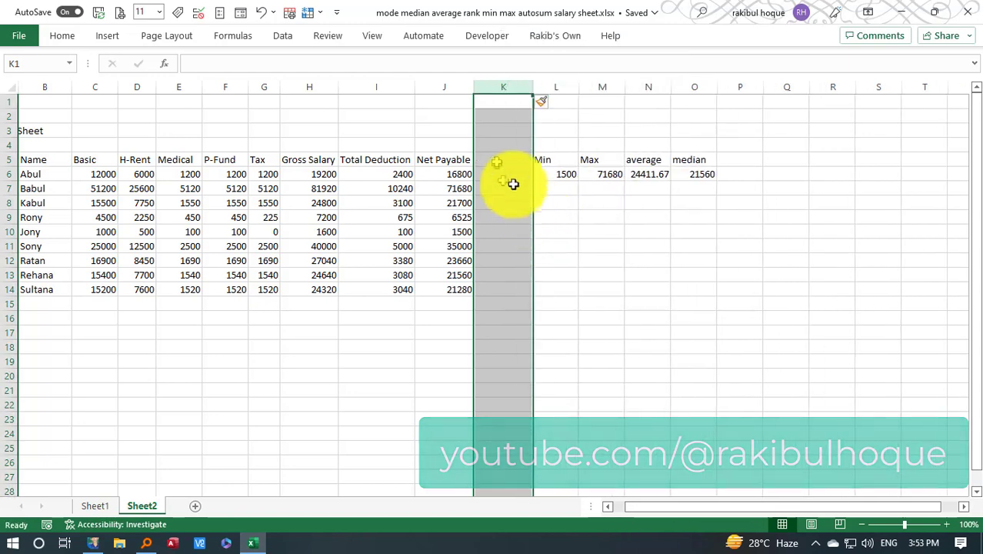
left_click(497, 159)
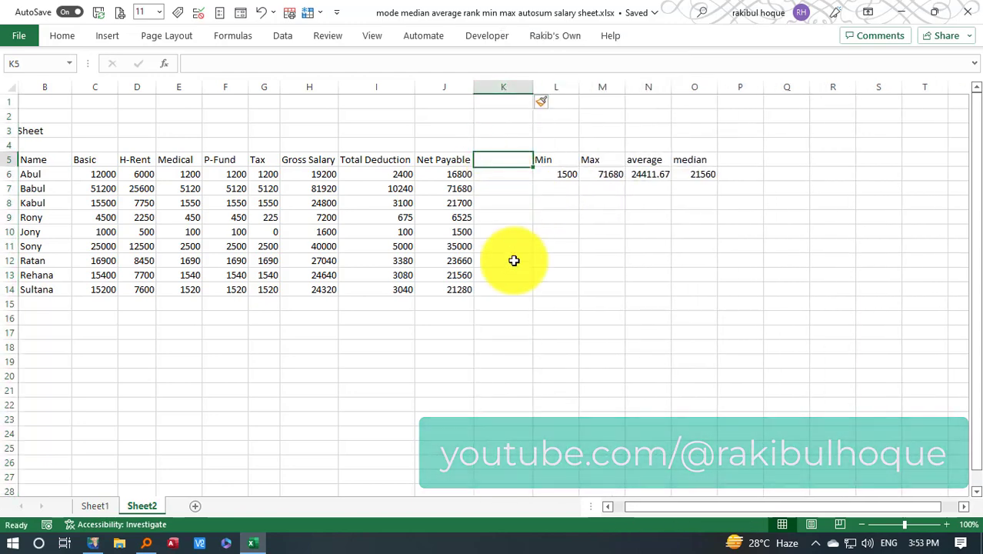
type("Rank")
key("Return")
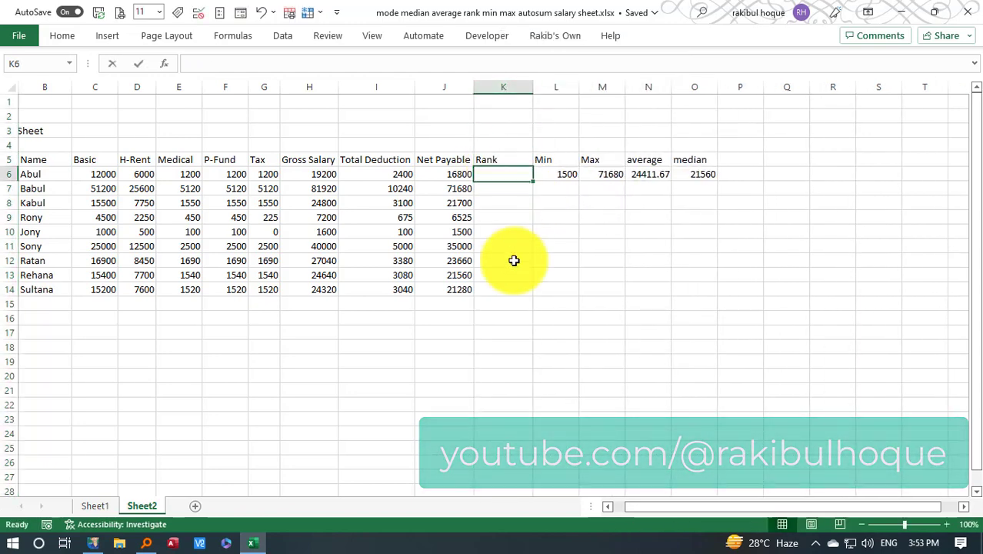
Rank the first Net Payable value in descending order in K6 with =RANK(J6,$J$6:$J$14,0)
type("=rank")
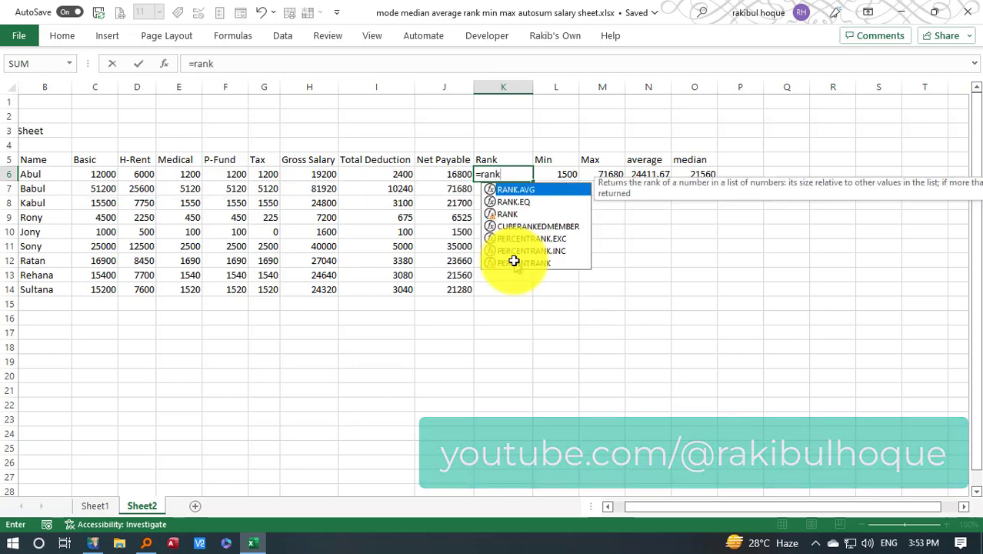
type("(")
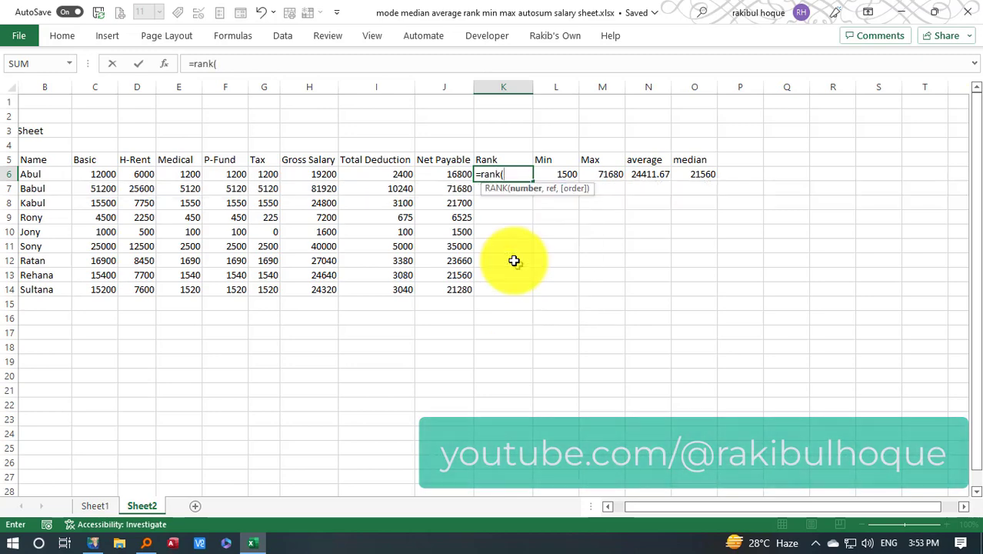
left_click(448, 171)
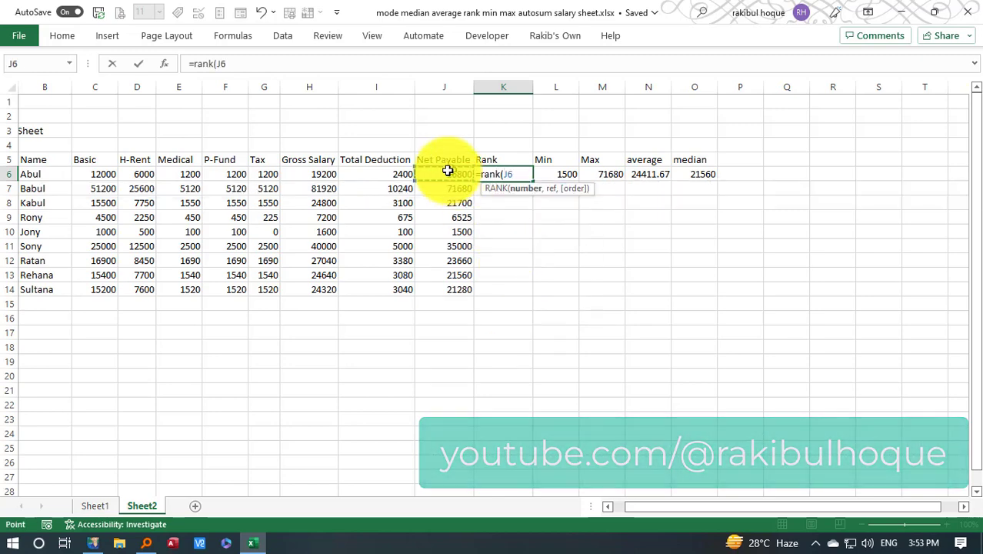
type(",")
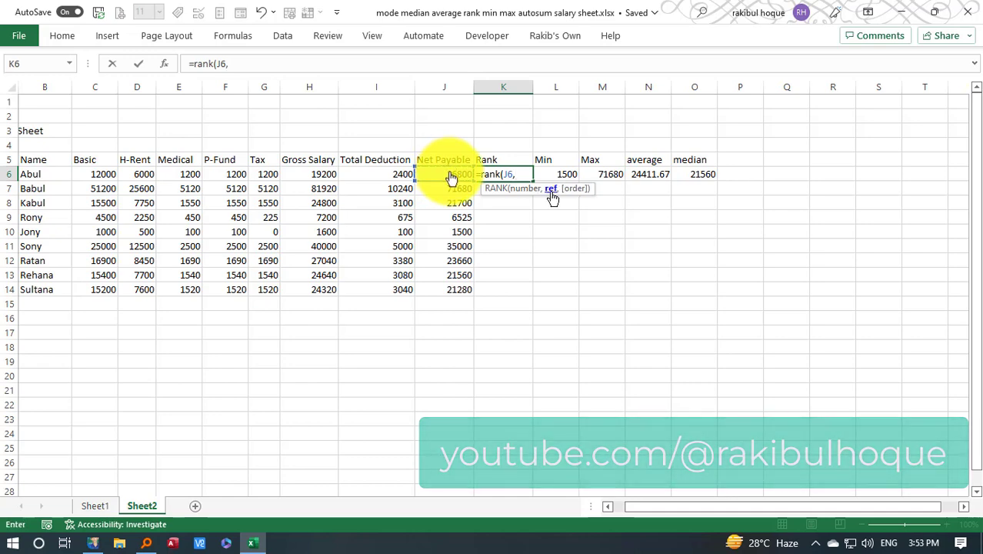
left_click_drag(457, 177, 448, 287)
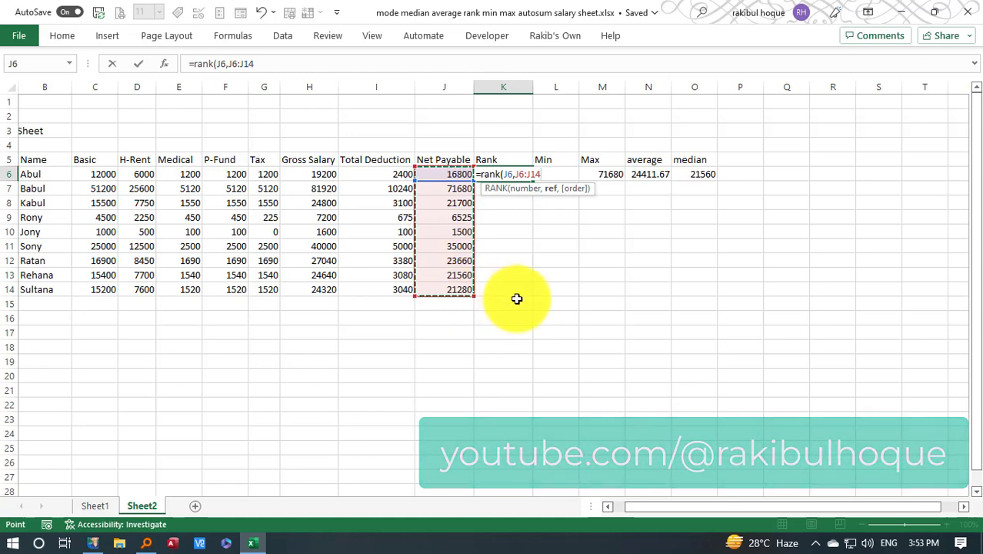
key("F4")
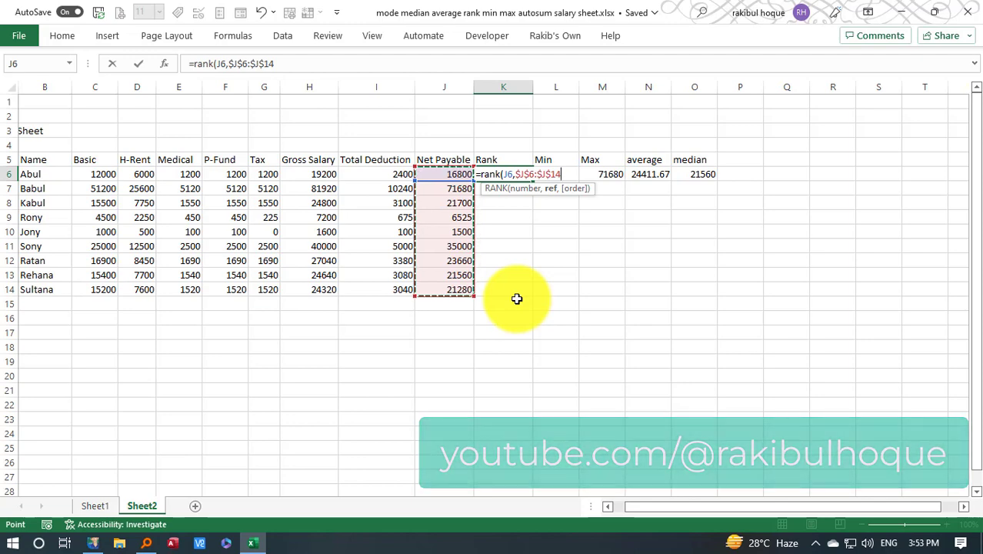
left_click(522, 188)
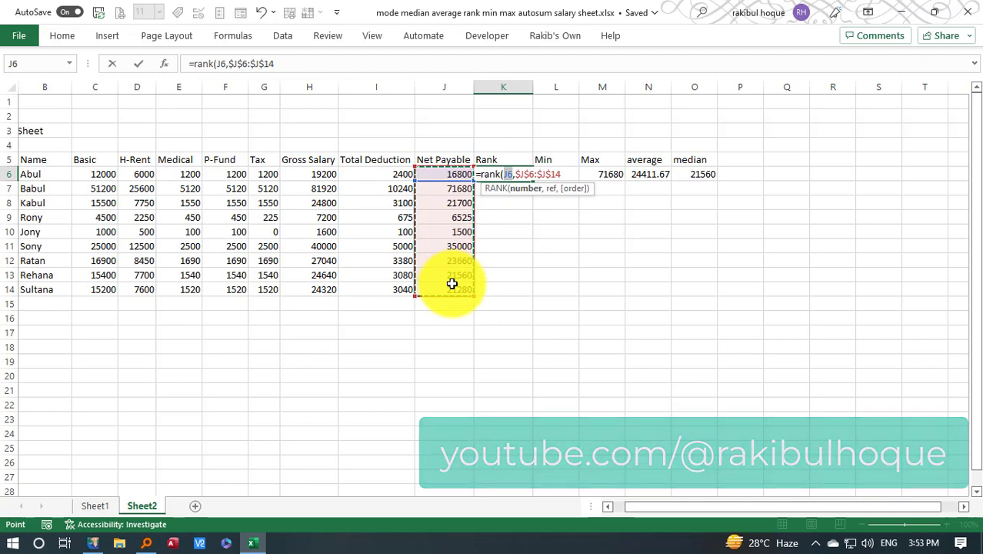
key("F2")
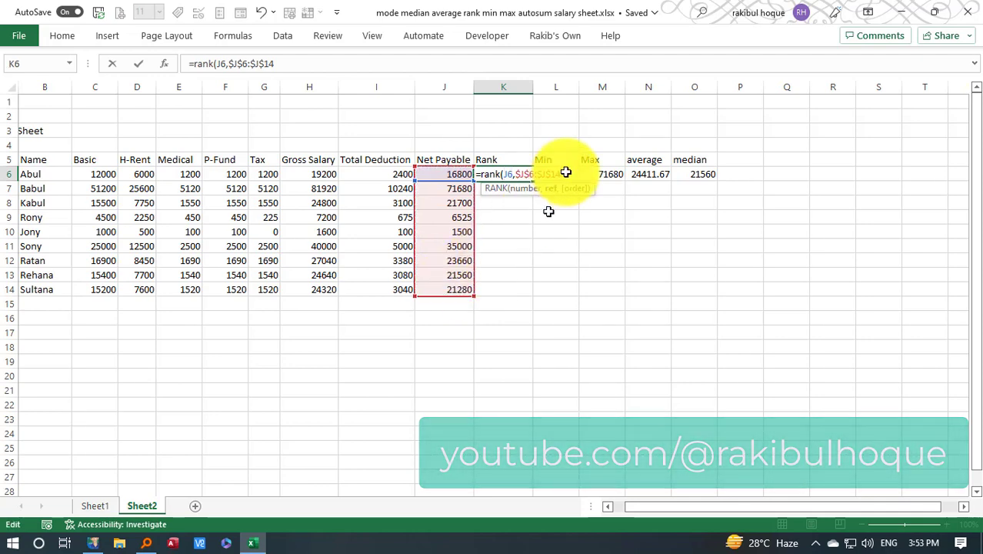
type(",")
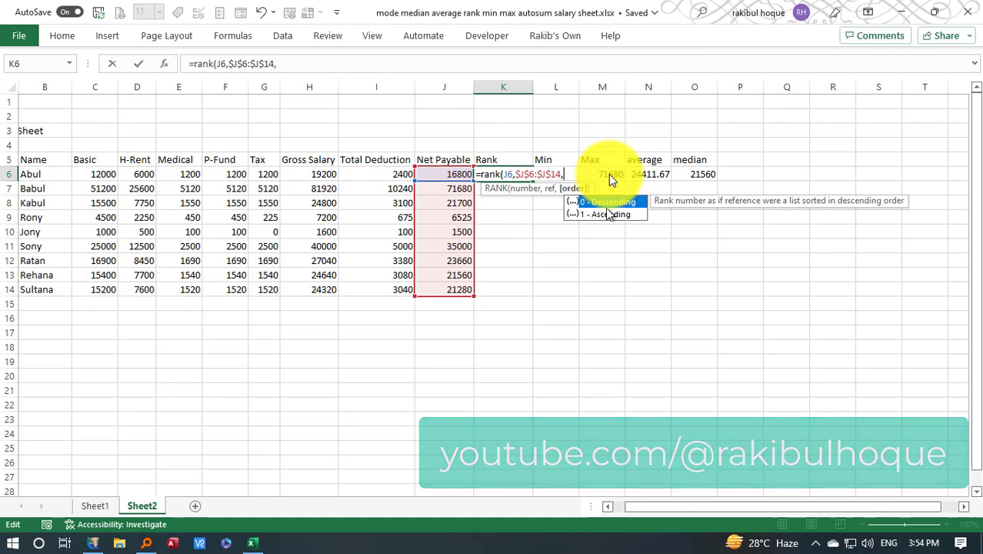
type("0)")
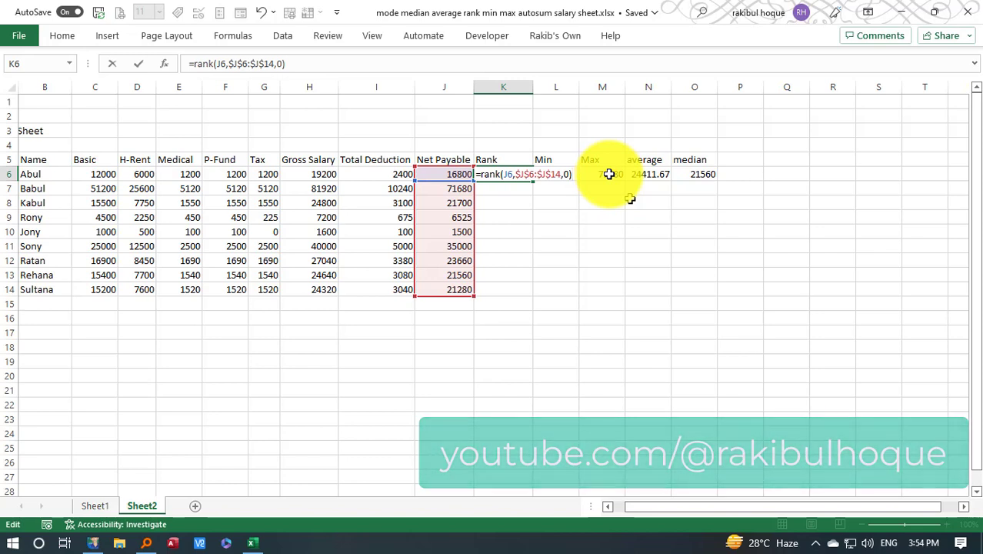
left_click(569, 176)
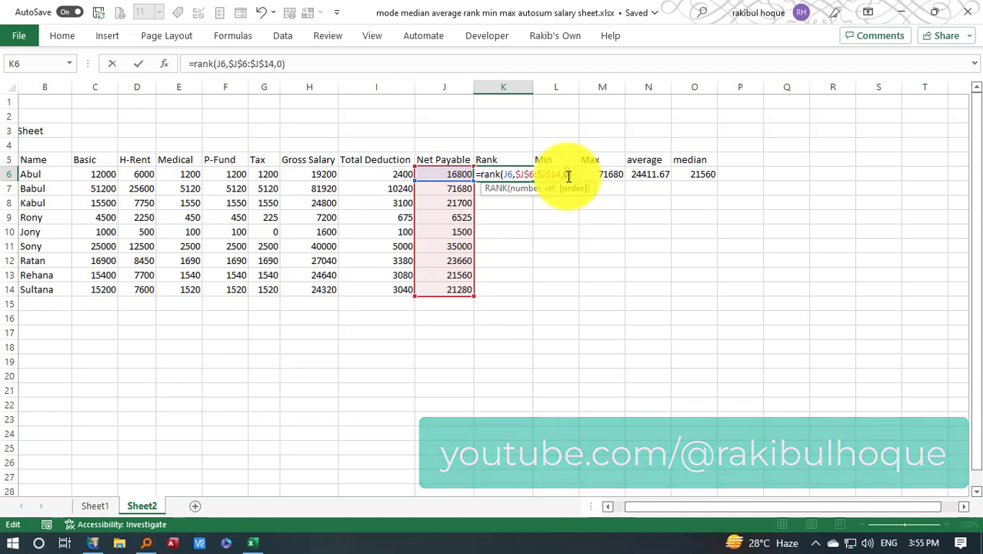
key("Return")
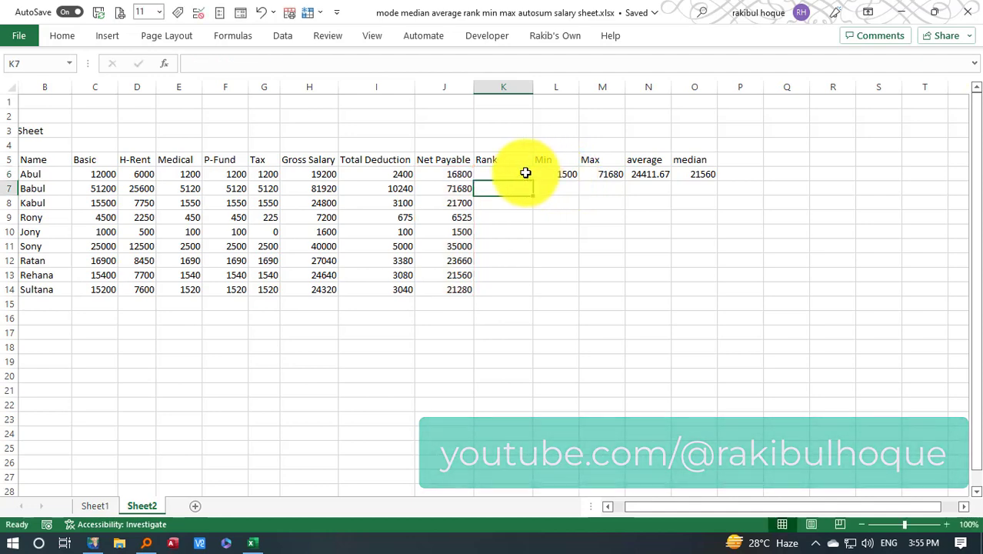
Fill the descending rank formula from K6 down to K14
left_click(488, 176)
left_click(461, 176)
left_click(504, 176)
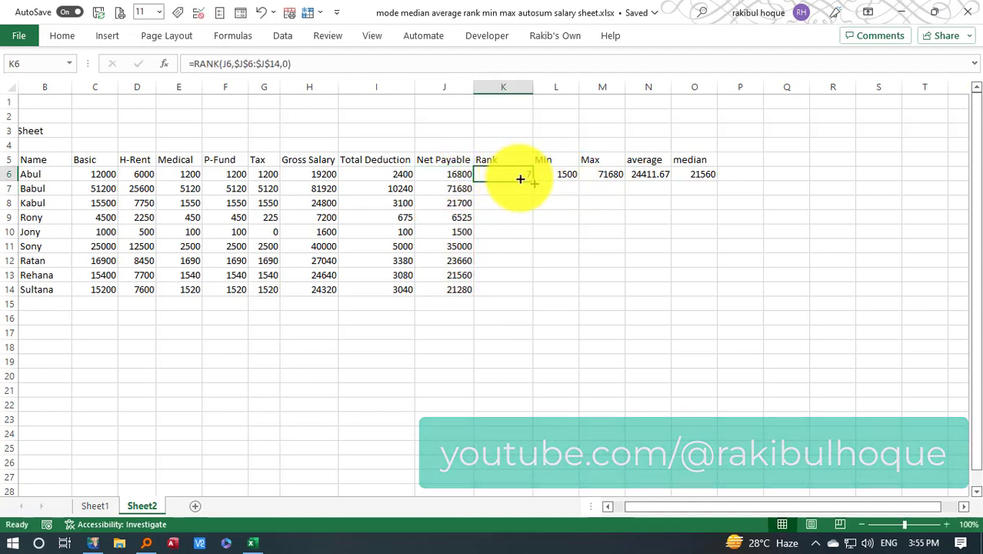
left_click_drag(534, 181, 530, 296)
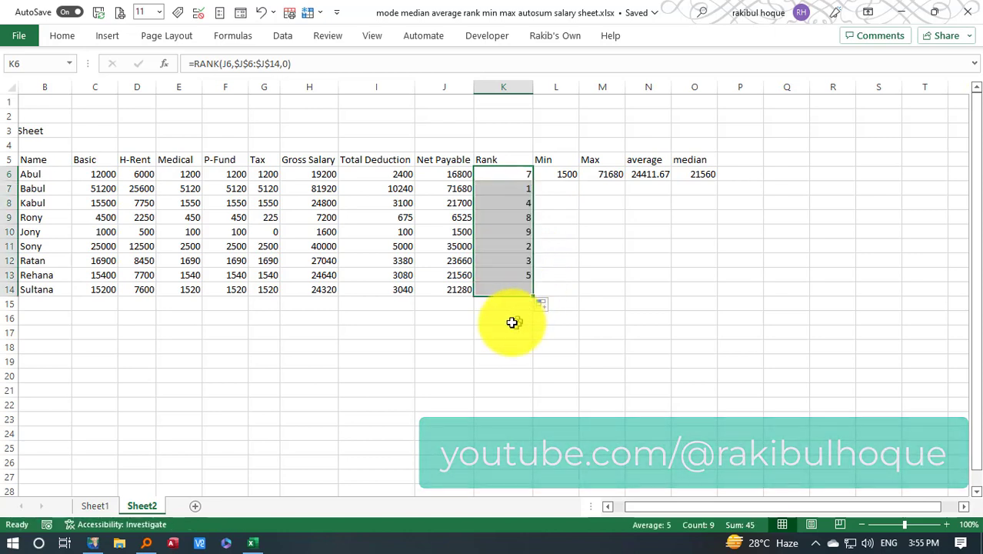
left_click(511, 321)
Compare the Net Payable values in rows 13, 10 and 7 with their descending ranks and the Max value
left_click(461, 275)
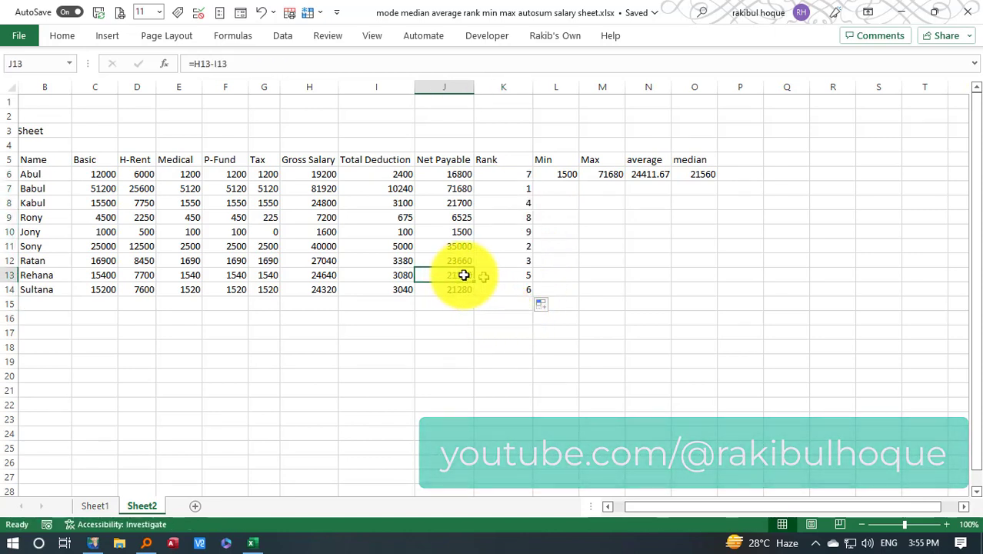
left_click(509, 274)
left_click(459, 273)
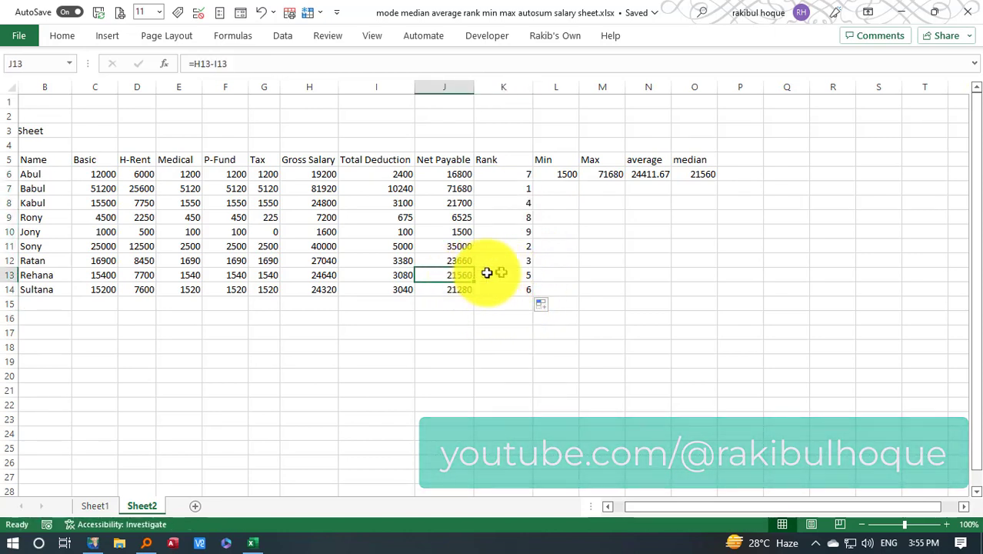
left_click(504, 272)
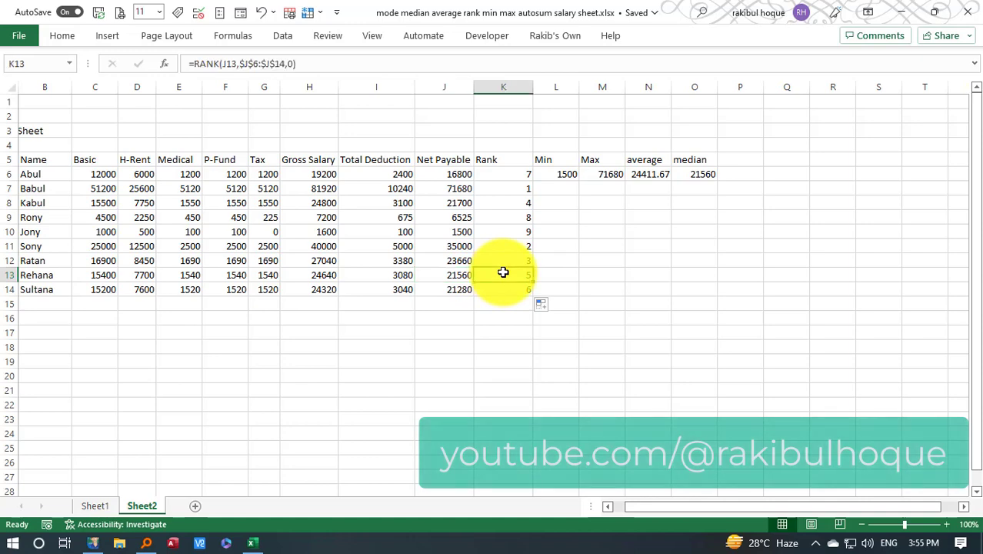
left_click(461, 231)
left_click(502, 233)
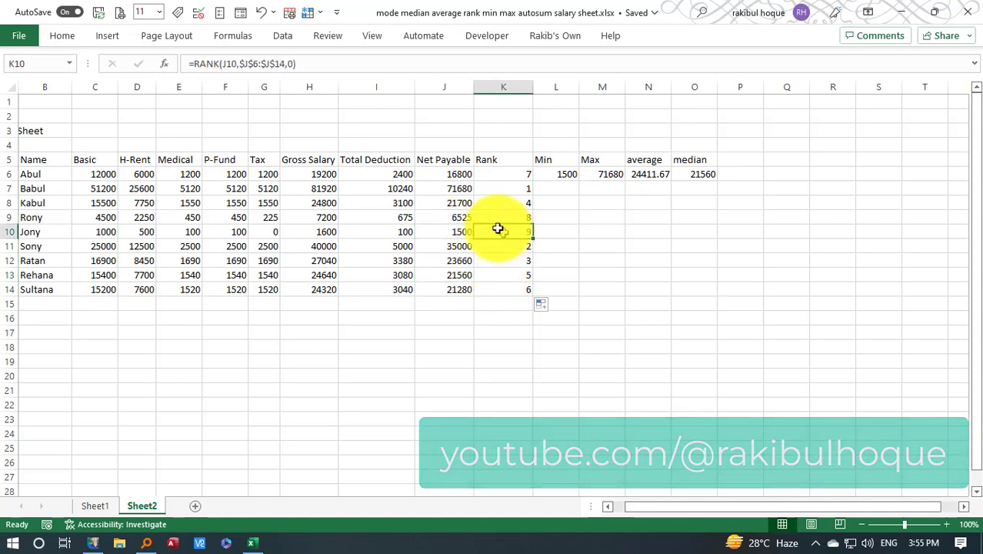
left_click(455, 189)
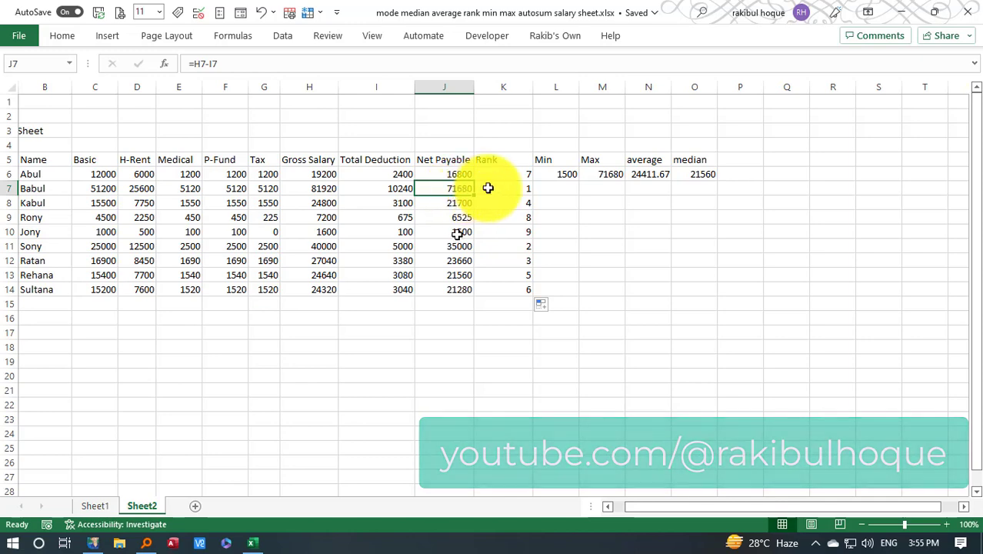
left_click(601, 175)
left_click(523, 191)
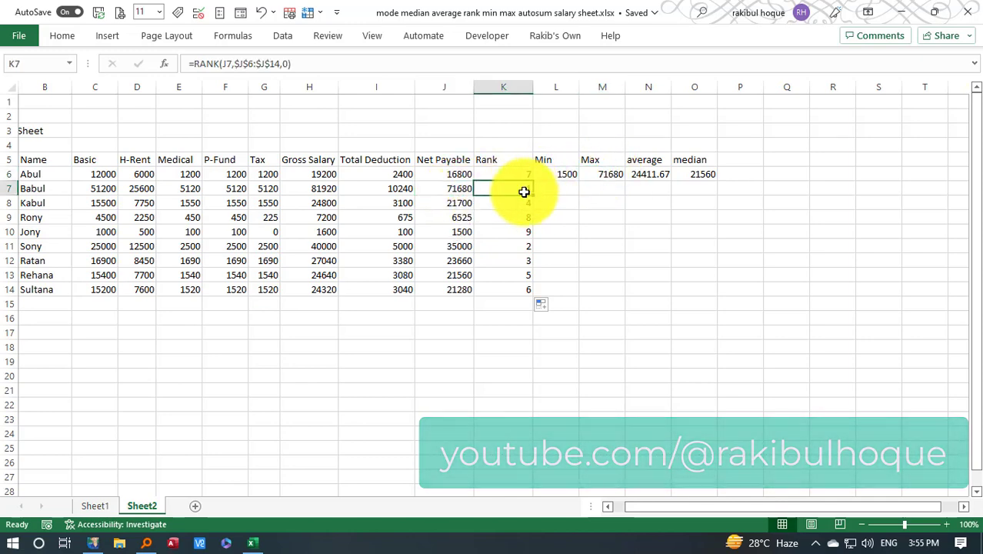
Change the rank order in K6 to ascending so the formula is =RANK(J6,$J$6:$J$14,1)
left_click(511, 174)
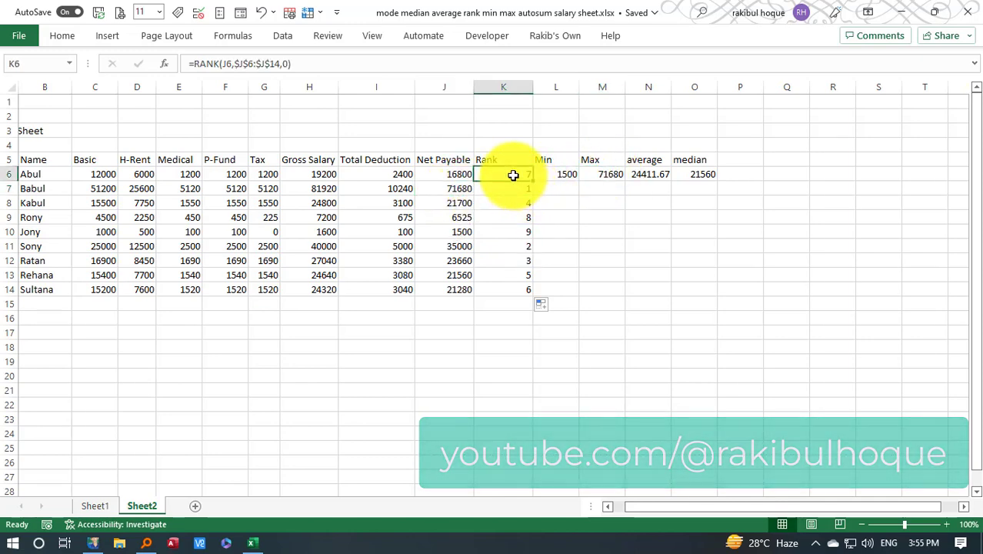
left_click(287, 64)
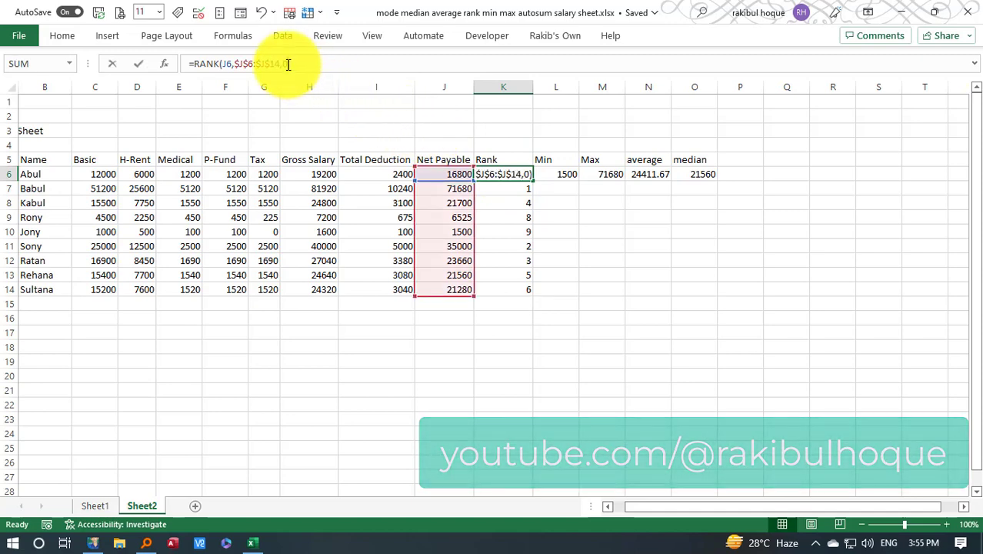
key("BackSpace")
type("1")
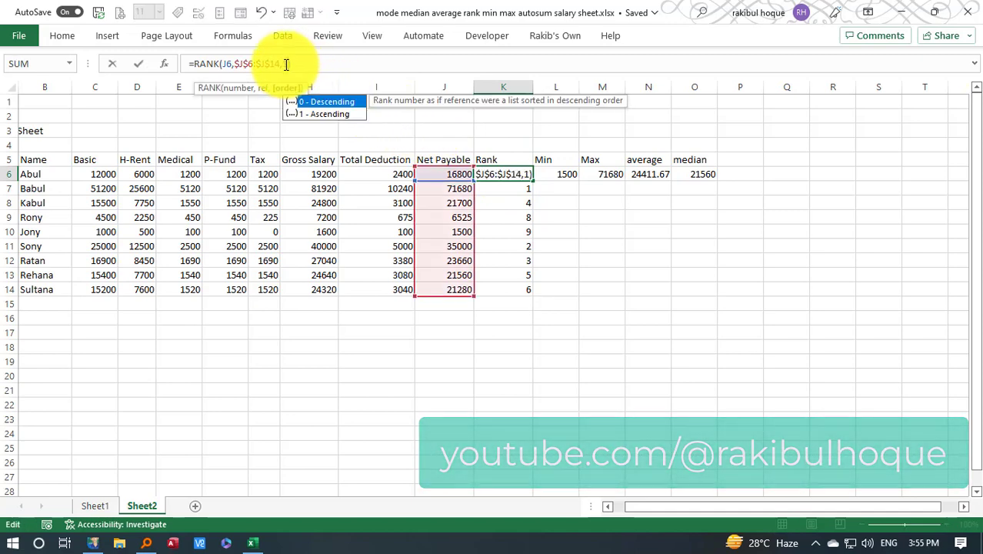
key("Return")
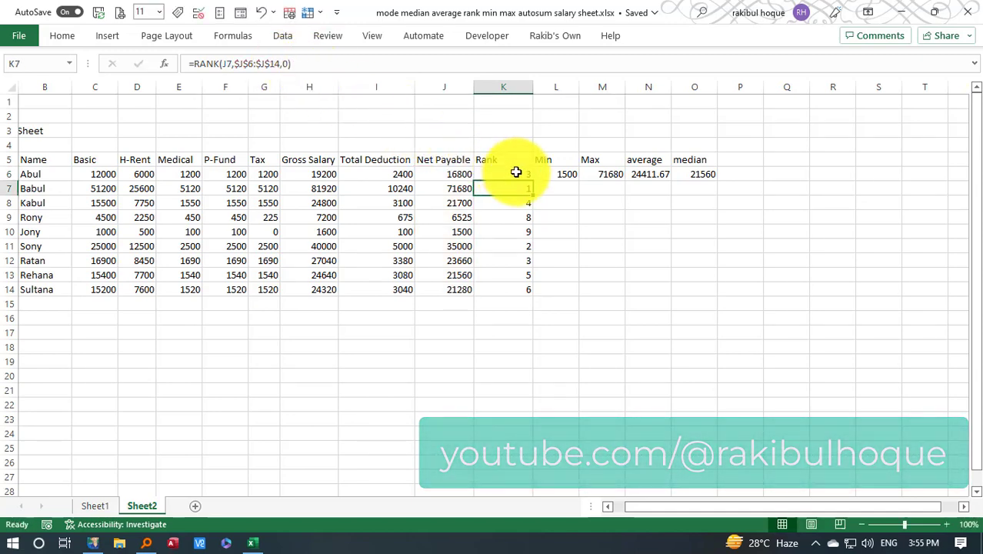
Fill the ascending rank formula from K6 down to K14
left_click(518, 172)
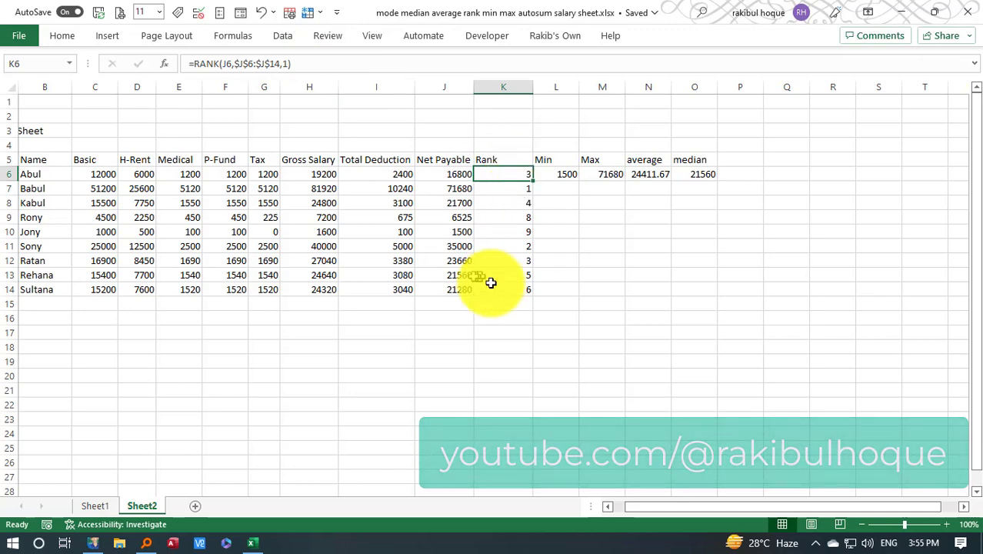
left_click(457, 274)
left_click(503, 275)
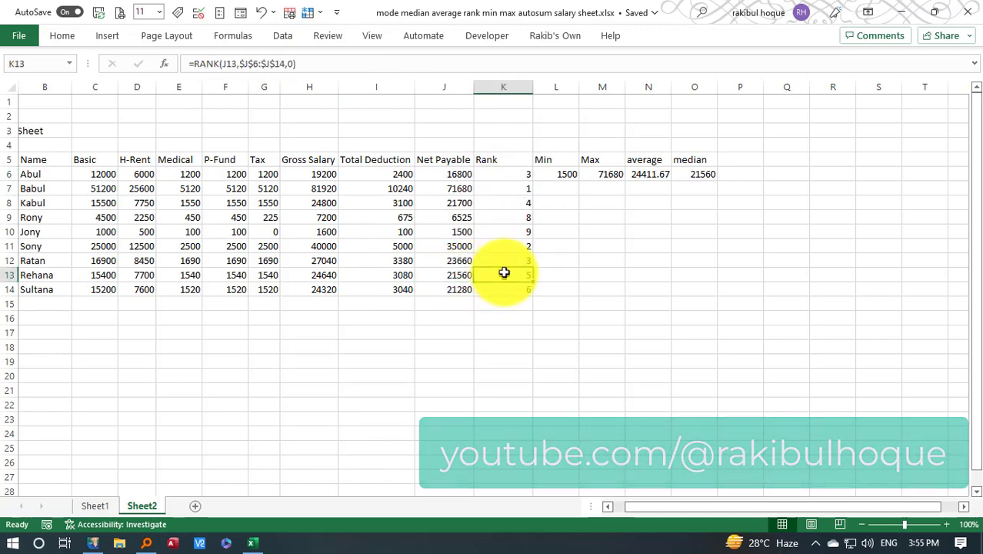
left_click(520, 173)
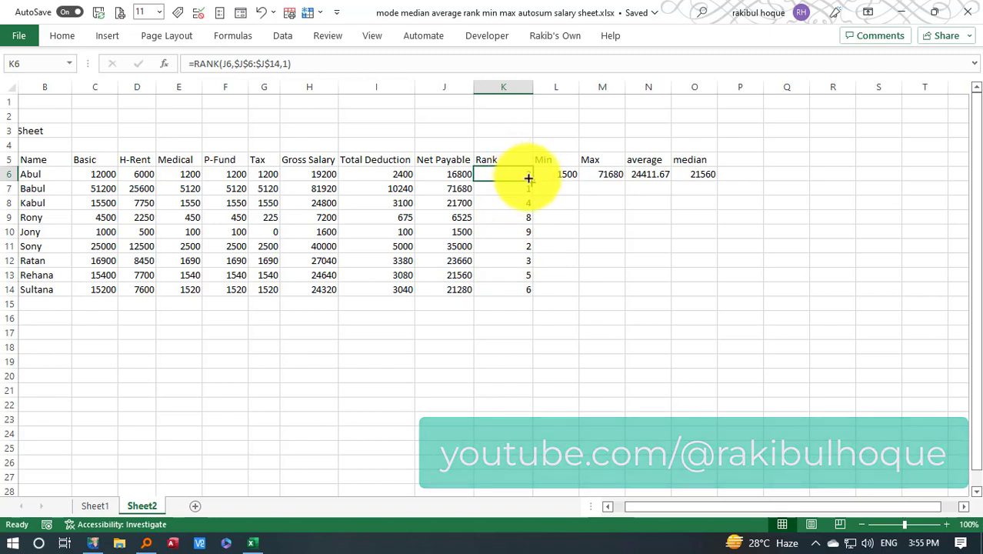
left_click_drag(531, 180, 526, 294)
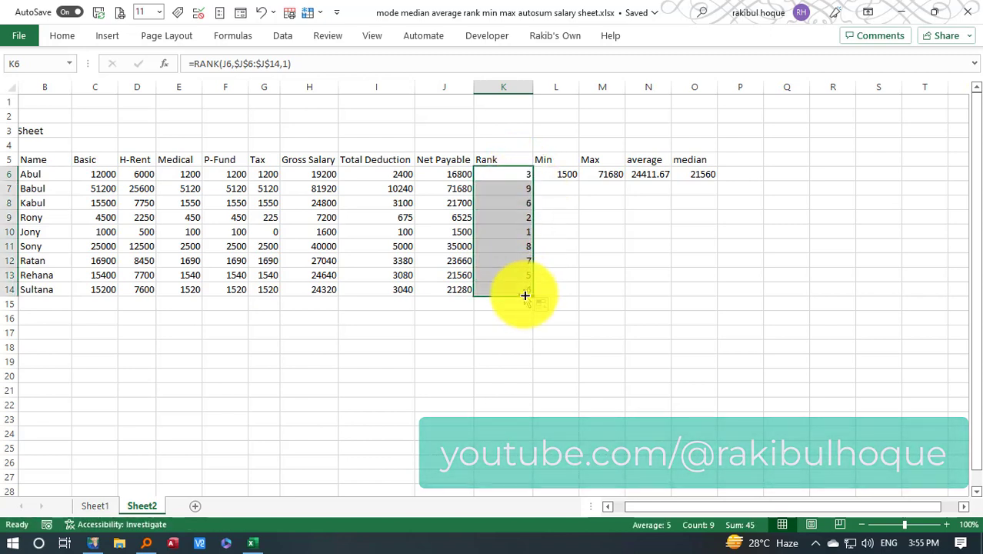
Check the ascending ranks against Net Payable in rows 10, 7 and 13, and examine the median formula in O6
left_click(510, 232)
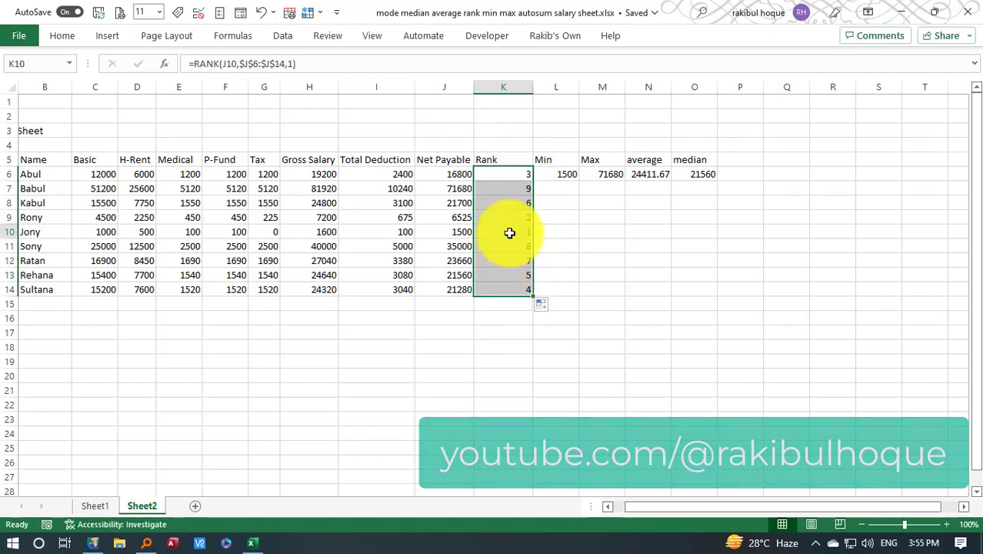
left_click(452, 232)
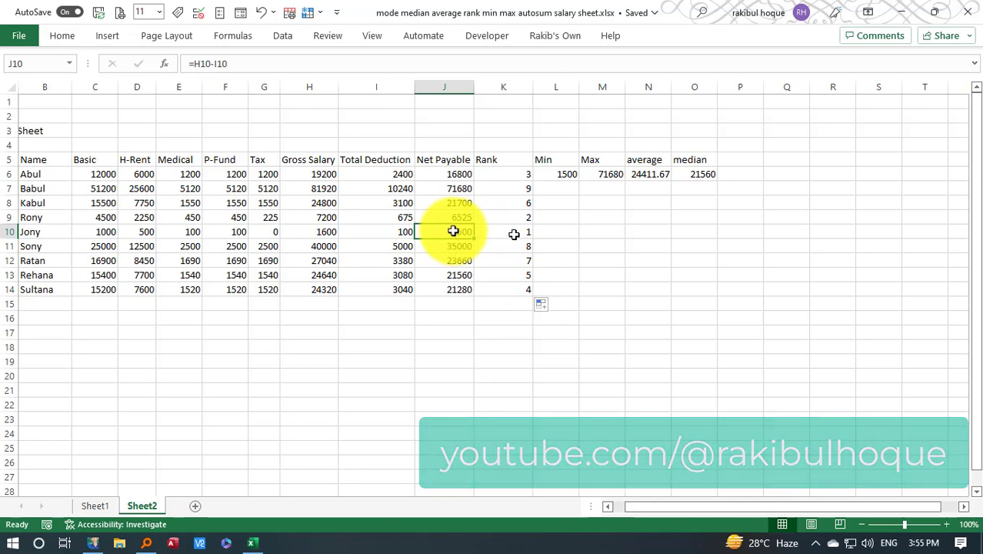
left_click(460, 189)
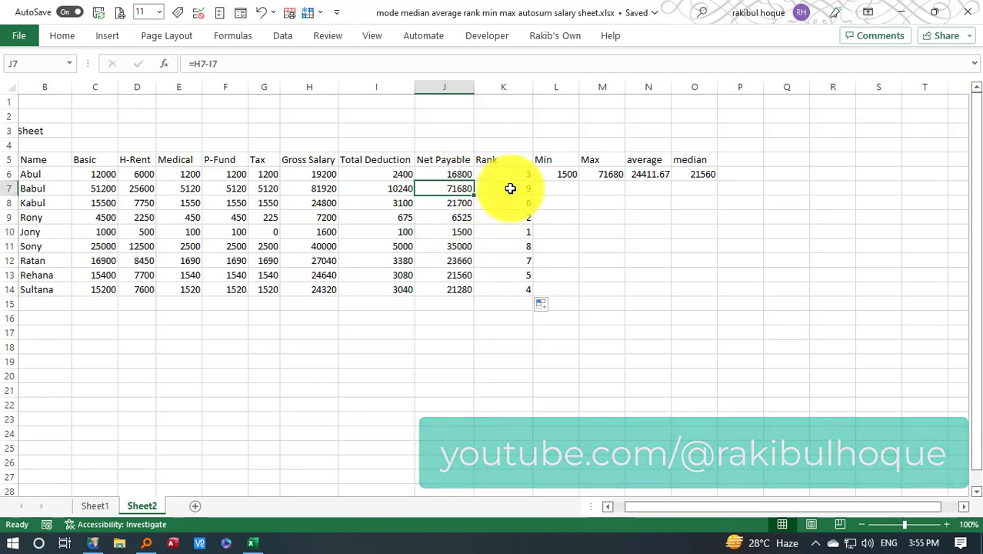
left_click(455, 274)
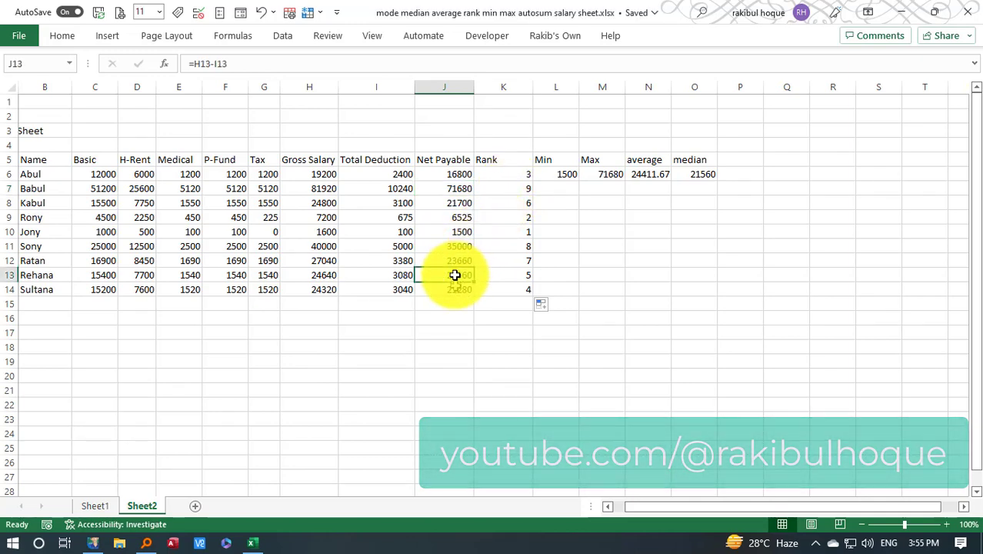
left_click(502, 276)
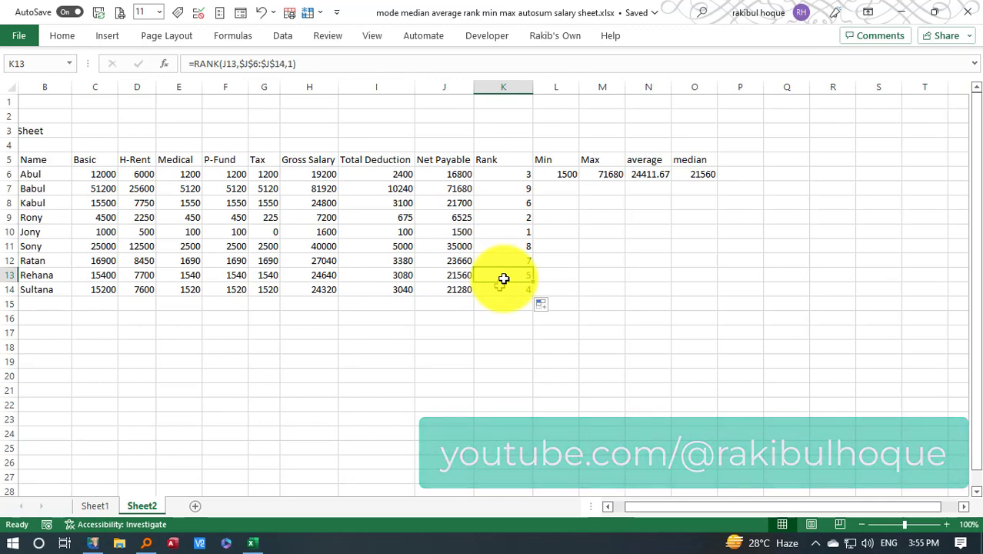
left_click(463, 275)
left_click(487, 274)
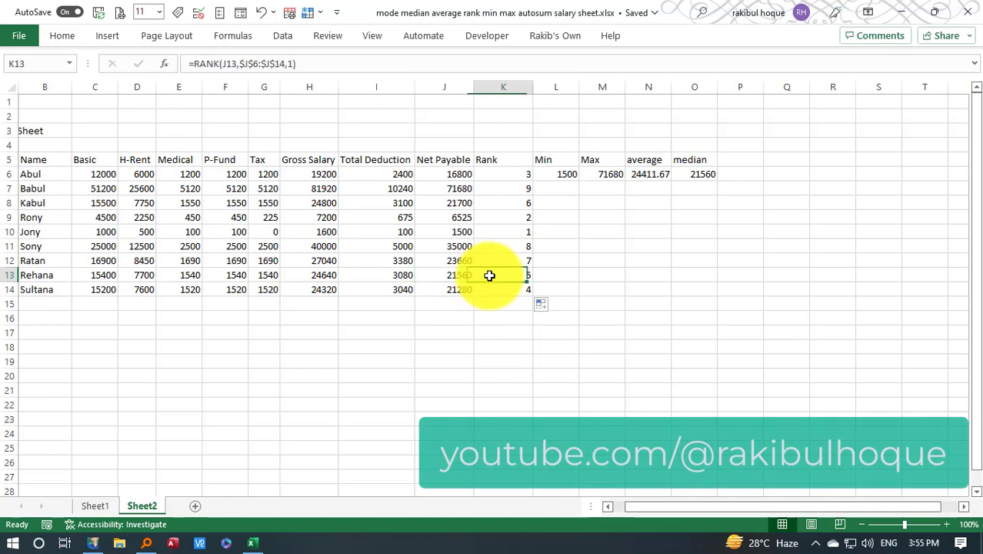
left_click(697, 173)
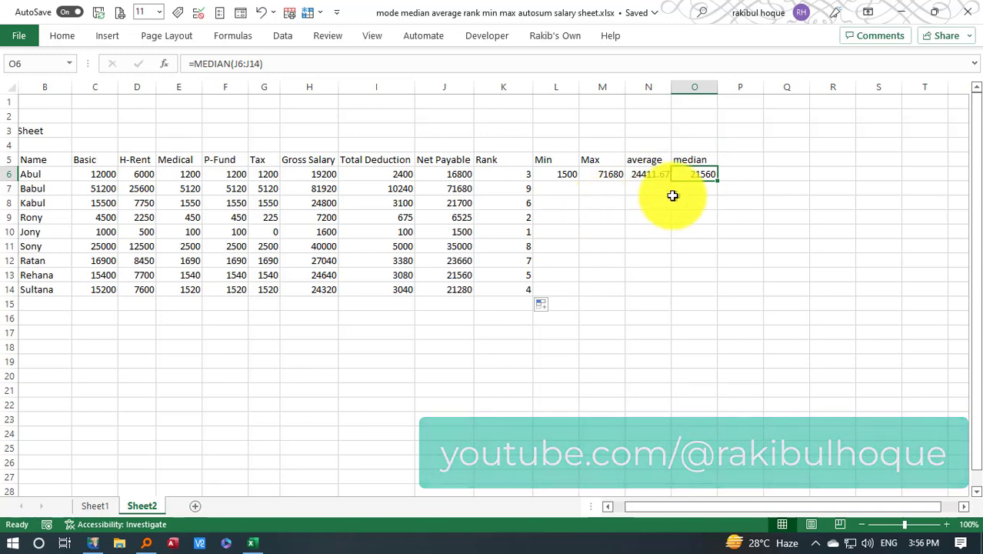
Add the header "mode" in P5, beside the median column
left_click(742, 160)
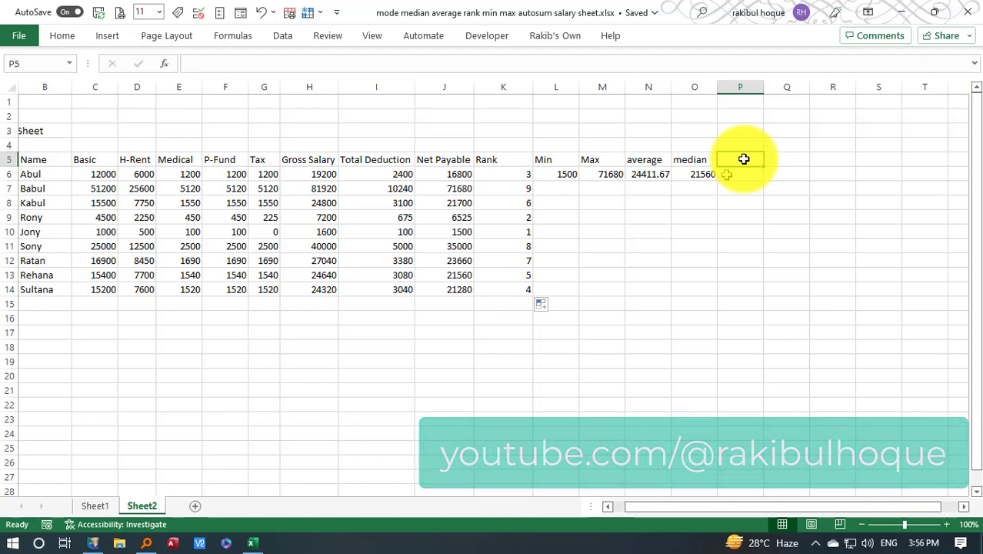
type("mofr")
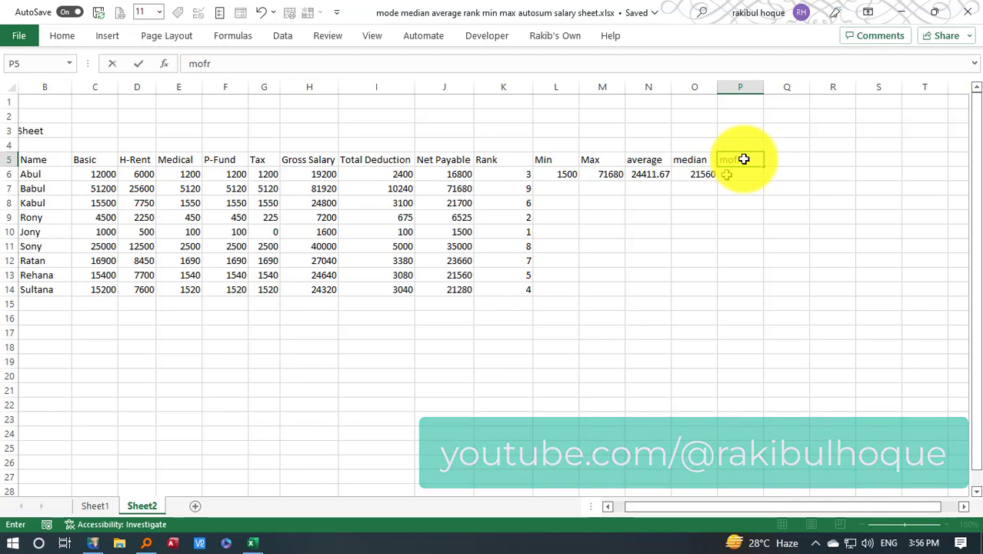
key("BackSpace")
key("BackSpace")
type("de")
key("Return")
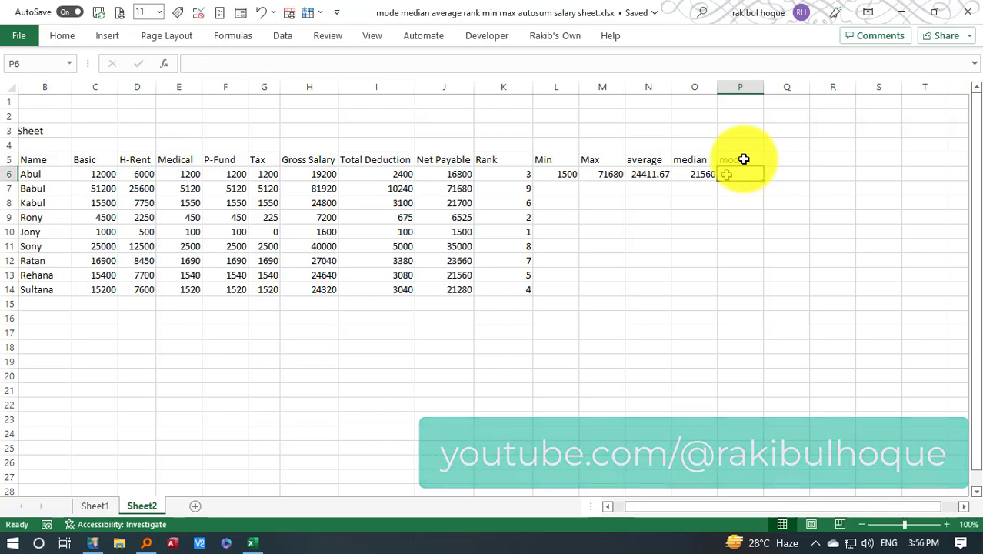
Calculate the mode of Net Payable in P6 with the formula =MODE(J6:J14)
type("=mode")
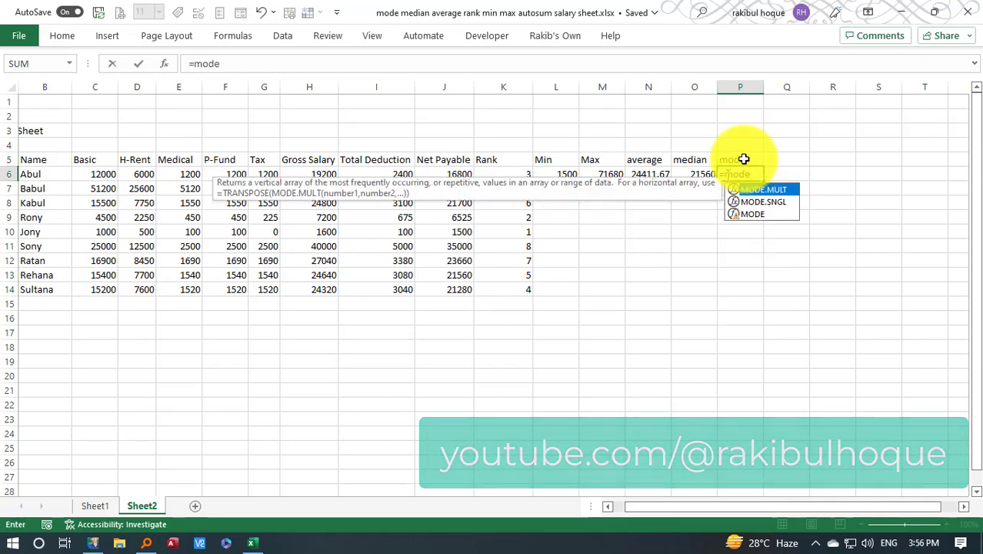
type("(")
key("BackSpace")
key("Down")
key("Down")
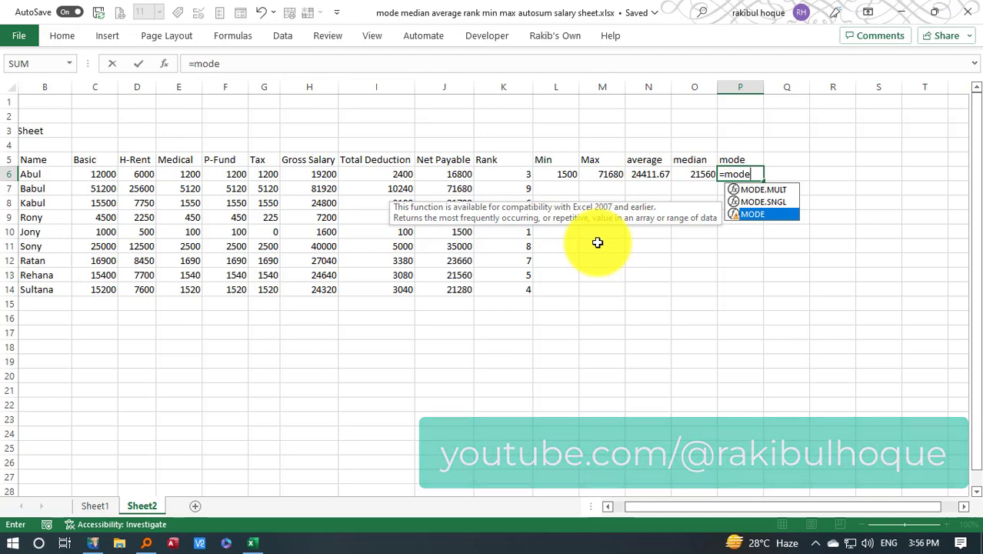
type("(")
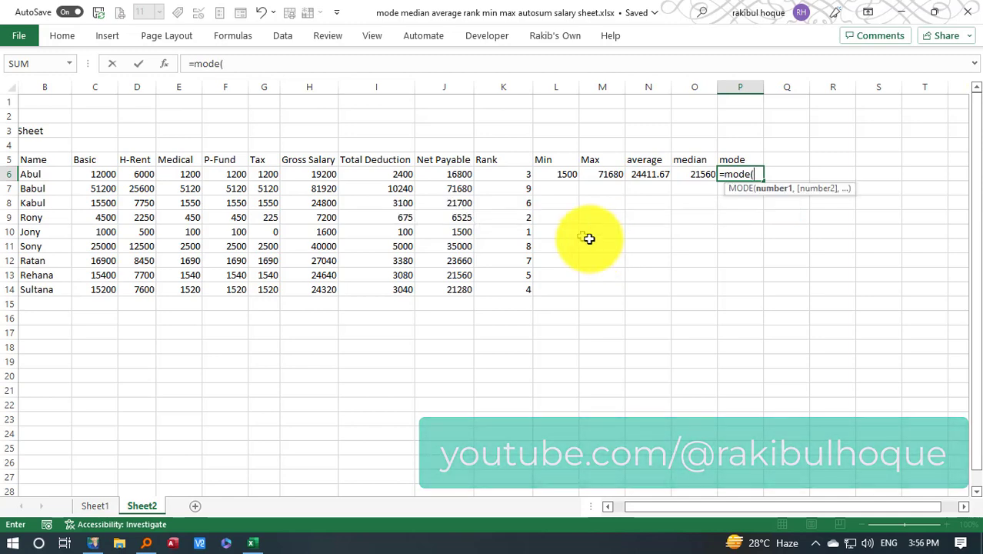
left_click_drag(452, 175, 434, 293)
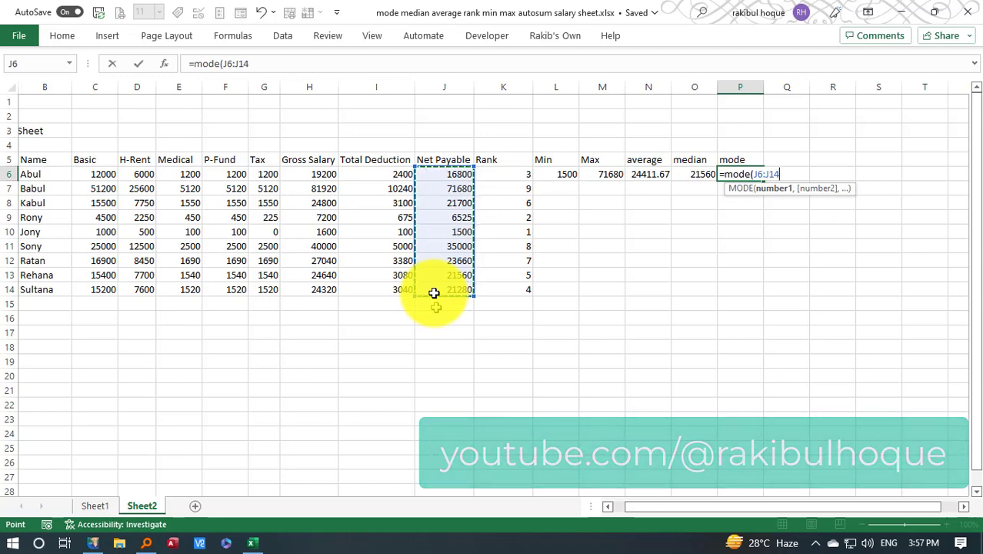
type(")")
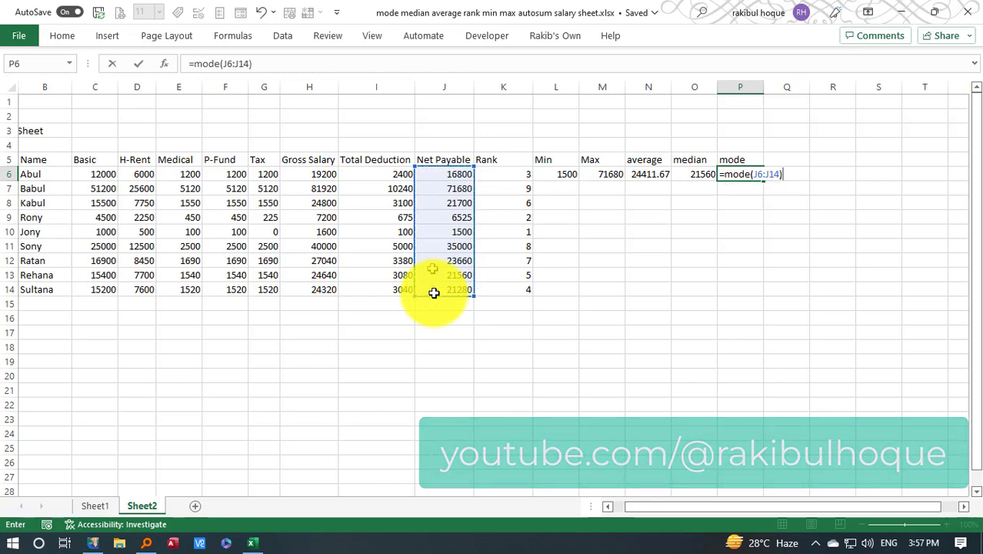
key("Return")
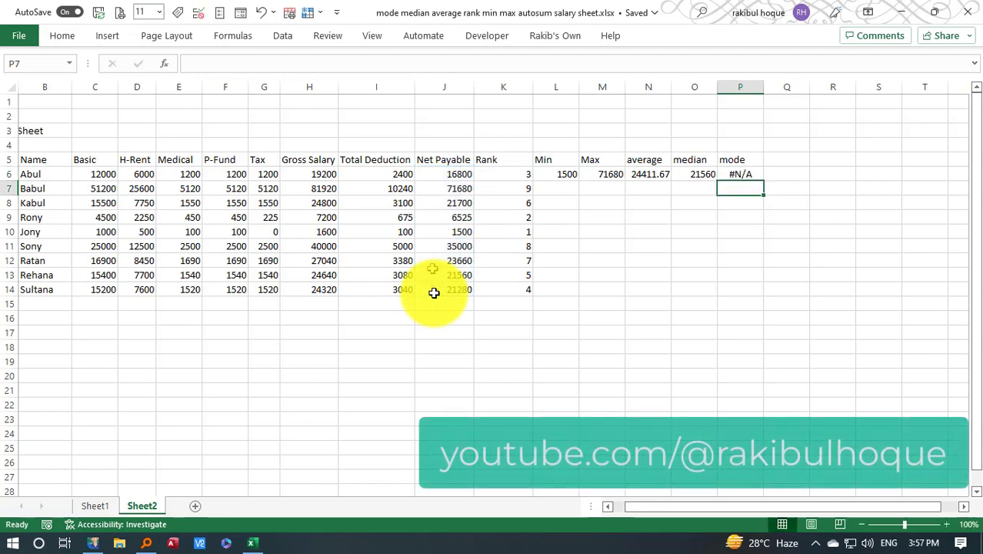
Examine the mode result in P6 against the Net Payable values in J6:J14
left_click(744, 174)
left_click_drag(447, 178, 445, 294)
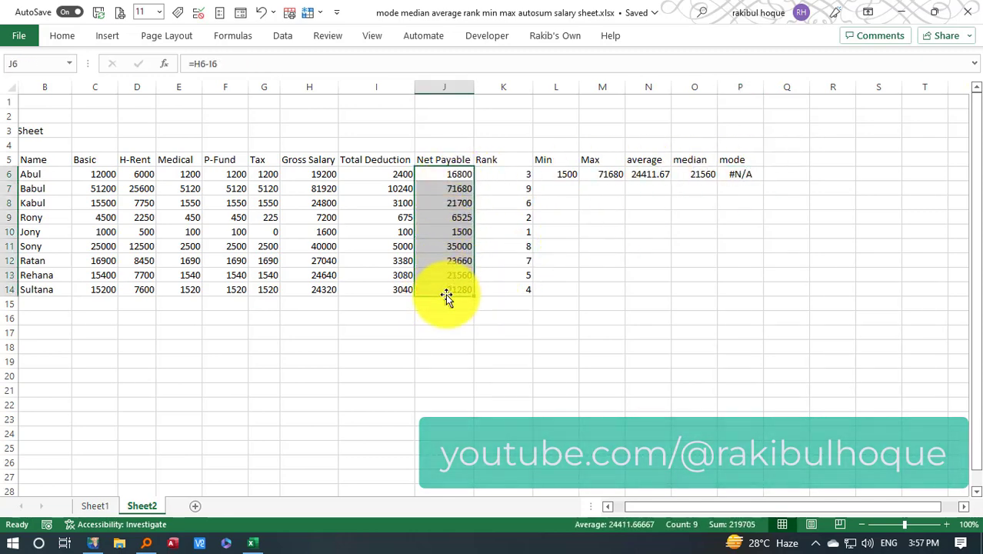
left_click(747, 173)
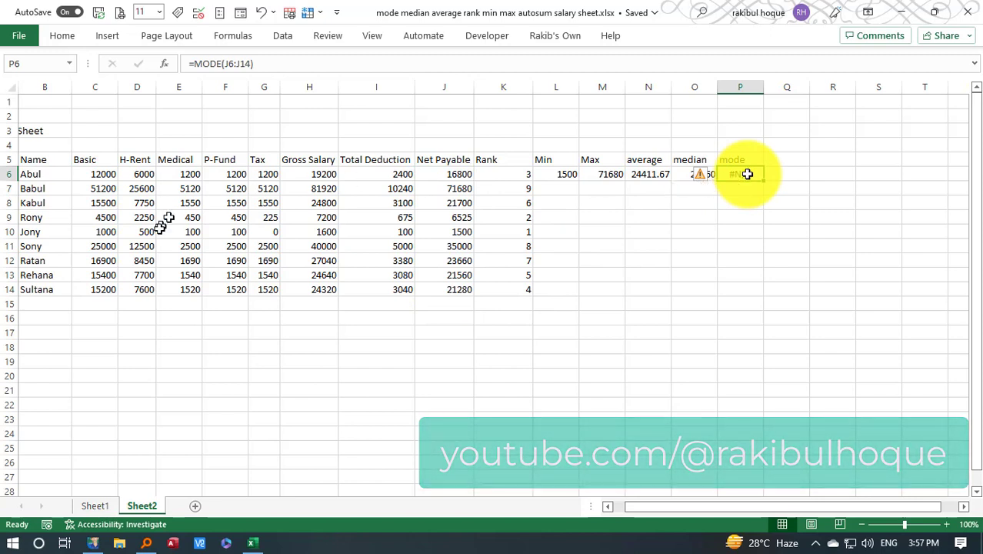
Set the Basic salary in C6 to 1000, the same as in C10
left_click(92, 232)
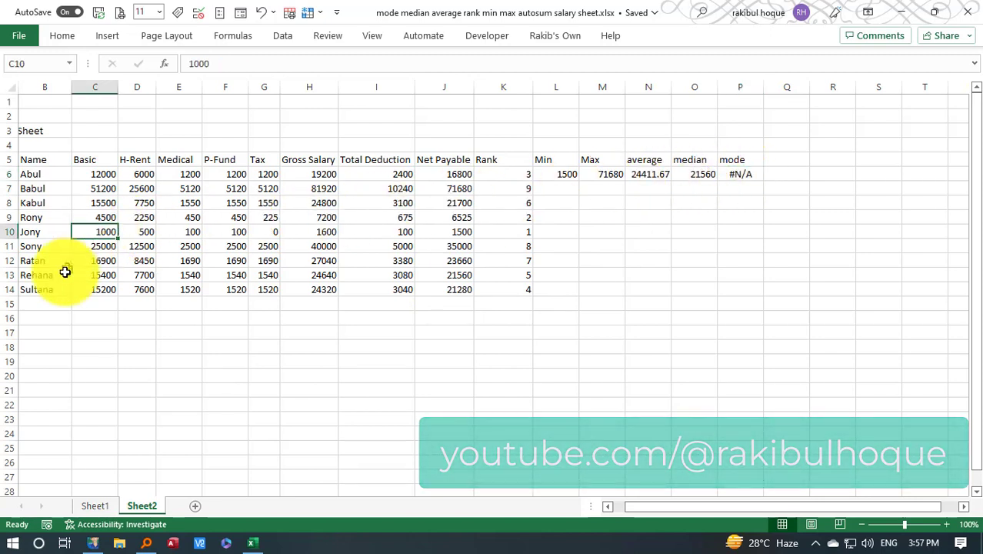
left_click(87, 177)
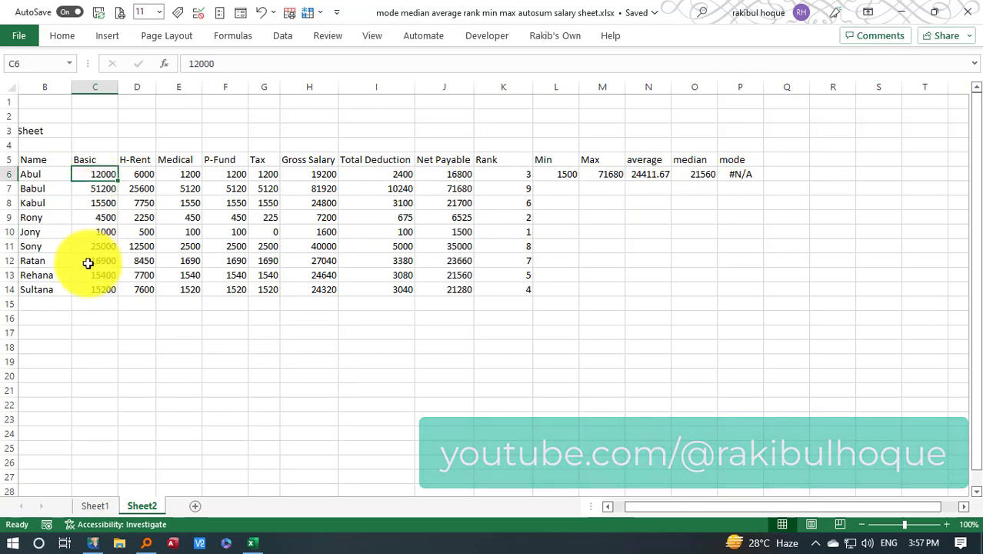
type("1000")
key("Return")
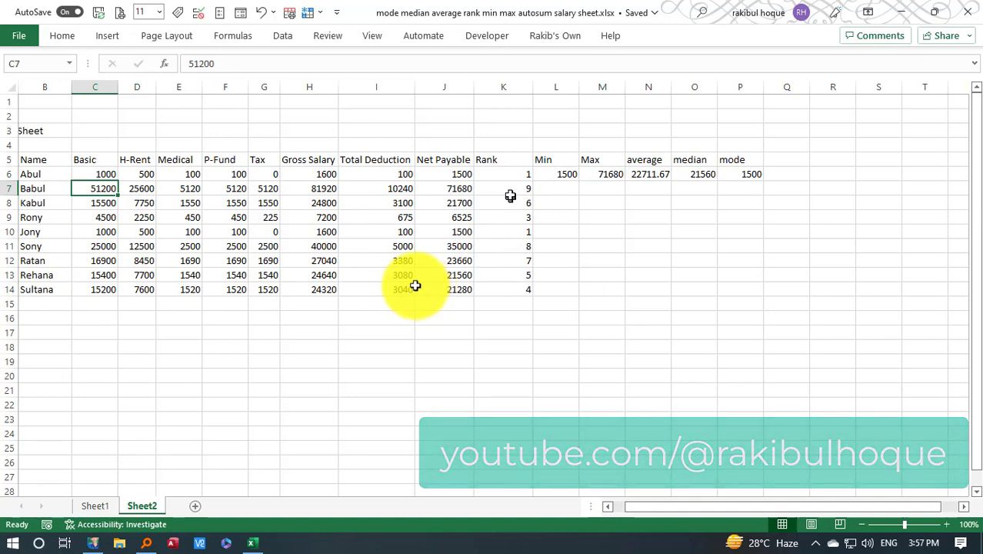
Compare the ranks in K6 and K10 for the equal Basic salaries, and check the mode in P6
left_click(103, 231)
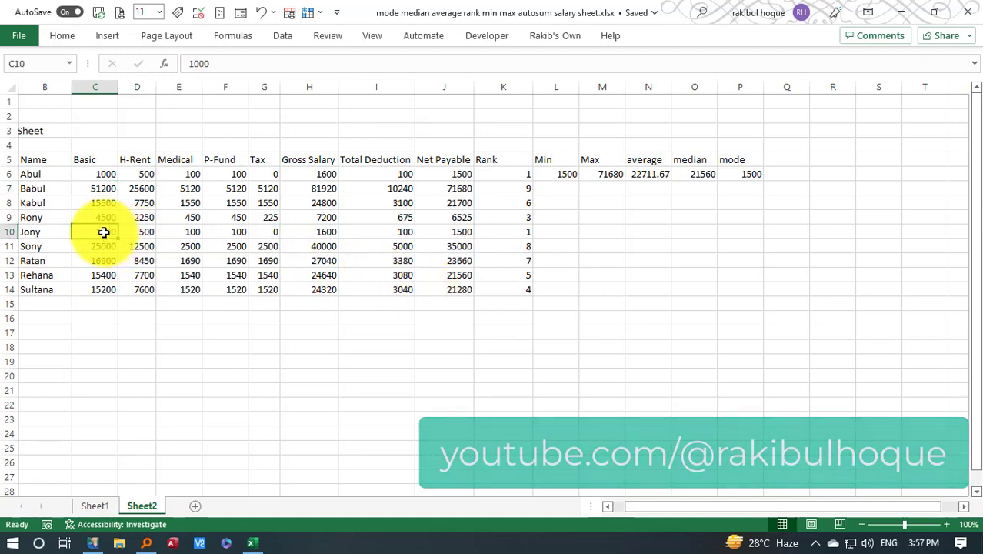
left_click(508, 174)
left_click(504, 231)
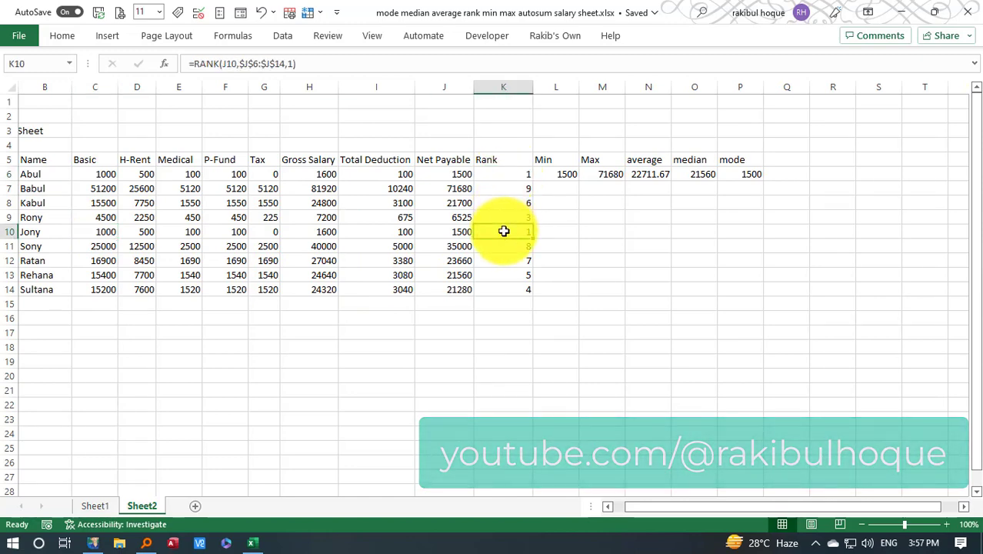
left_click(755, 175)
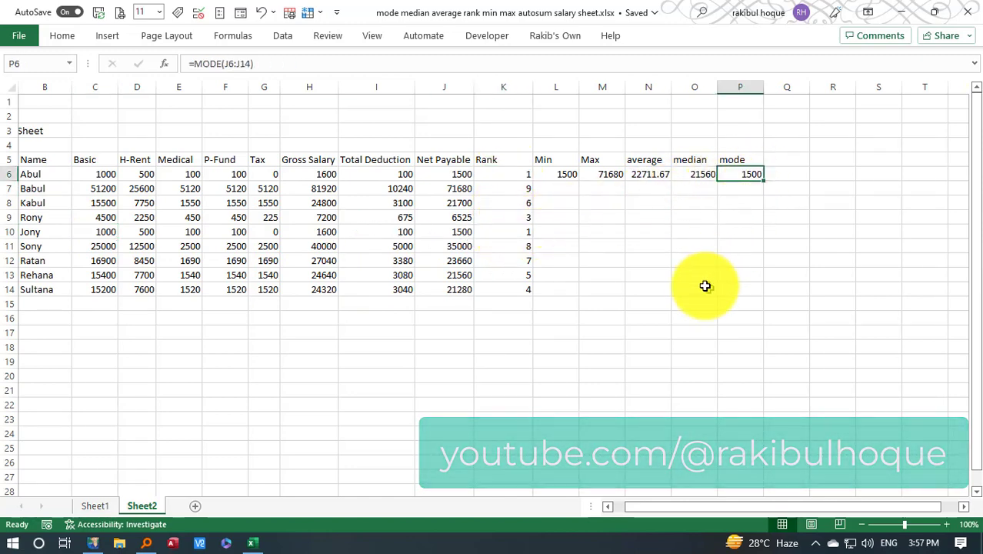
Set the Basic salary in C12 to 15500 to match C8
left_click(90, 203)
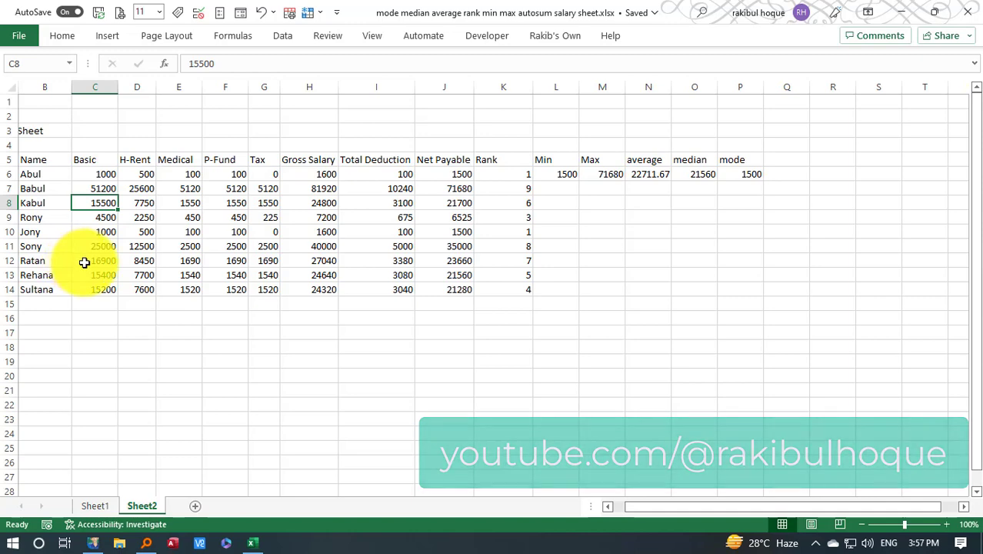
left_click(84, 261)
type("15500")
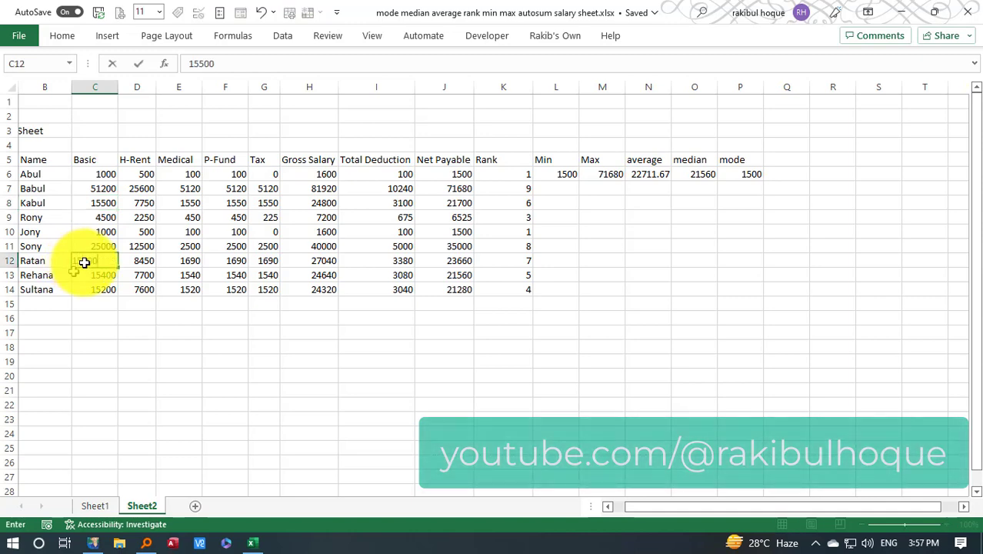
key("Return")
Set the Basic salary in C14 to 15500
left_click(95, 289)
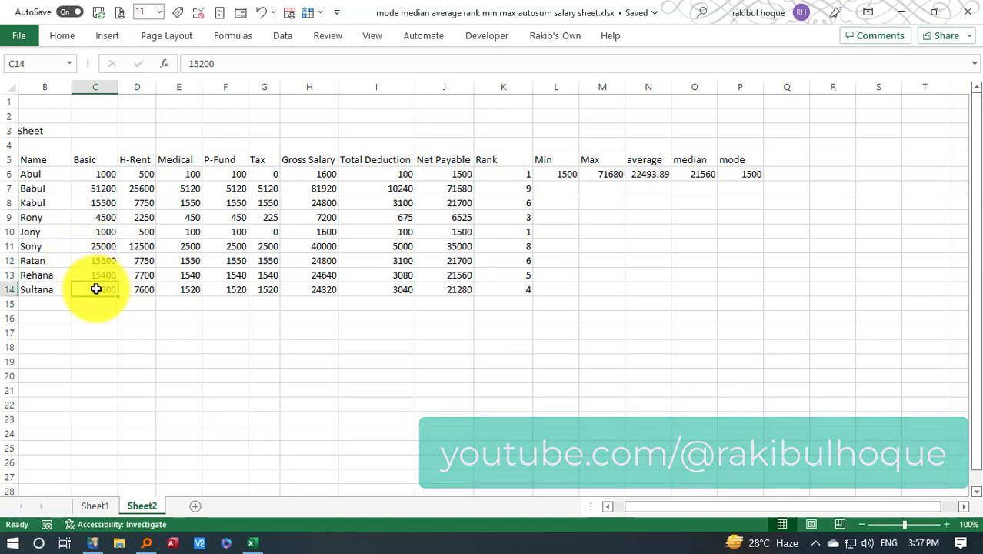
type("15000")
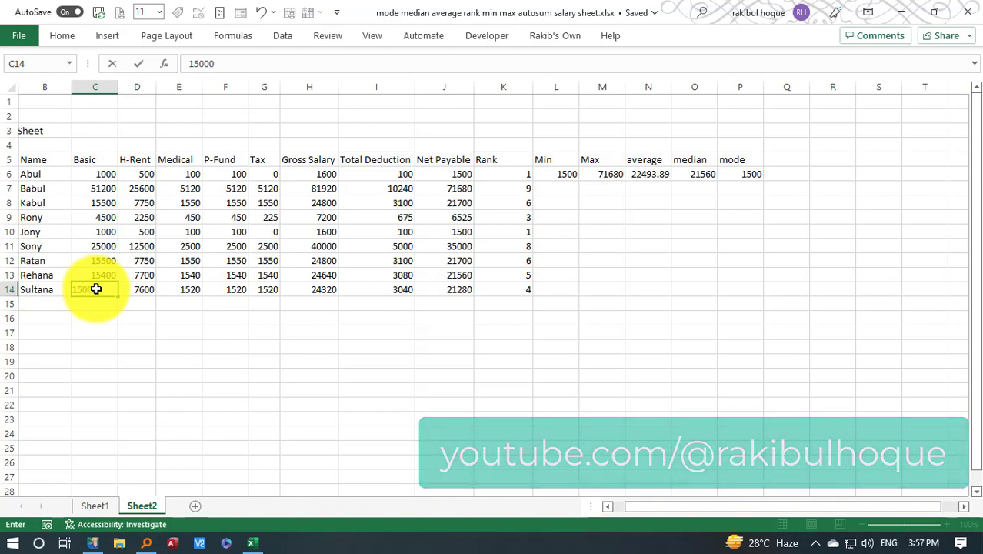
key("BackSpace")
key("BackSpace")
key("BackSpace")
type("500")
key("Return")
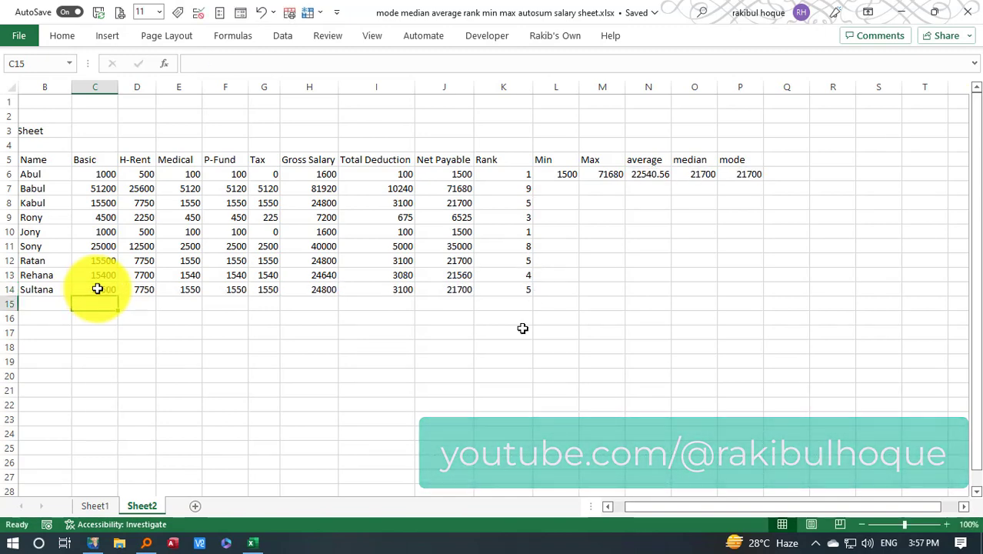
Review the mode in P6 and median in O6 against Net Payable in J14 and the ranks in K8, K12 and K14
left_click(745, 175)
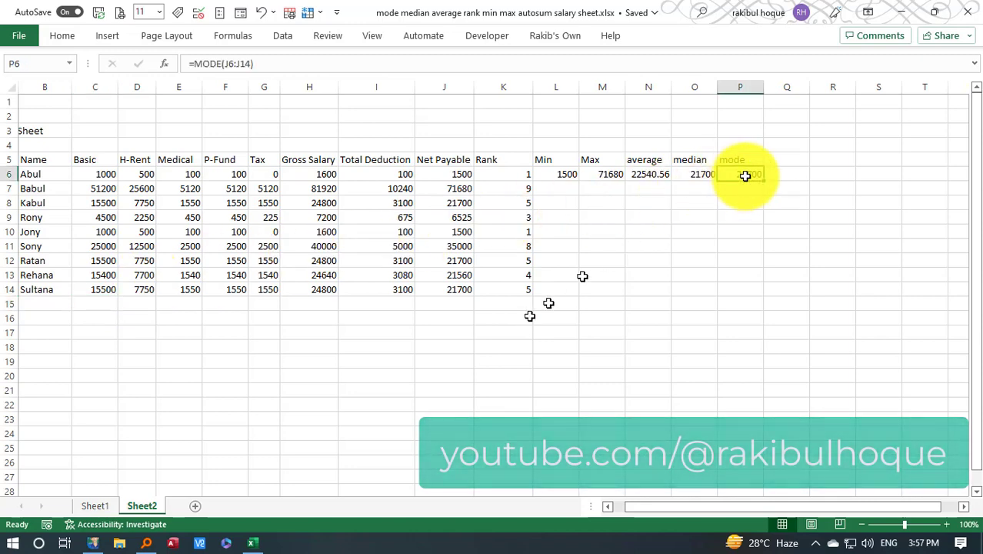
left_click(452, 291)
left_click(517, 289)
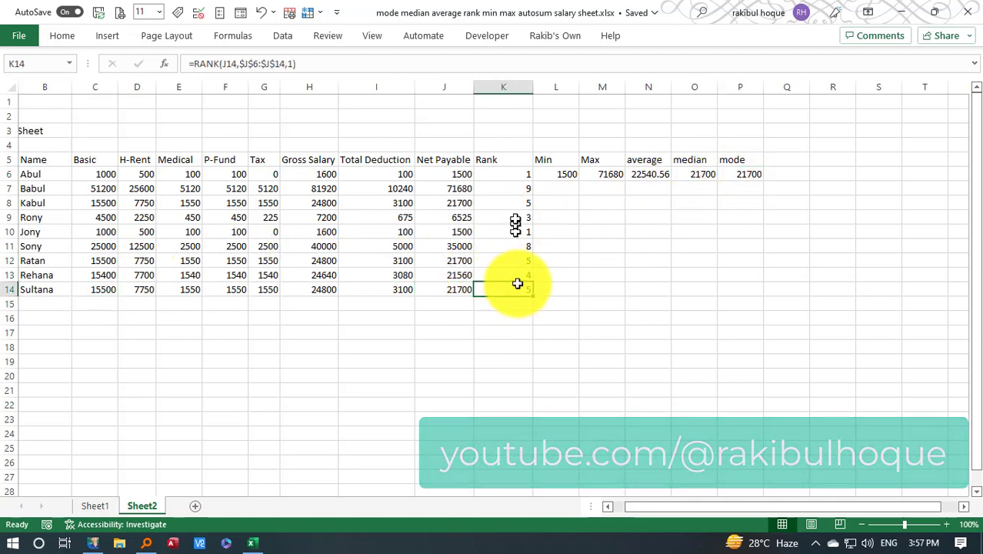
left_click(516, 203)
left_click(506, 261)
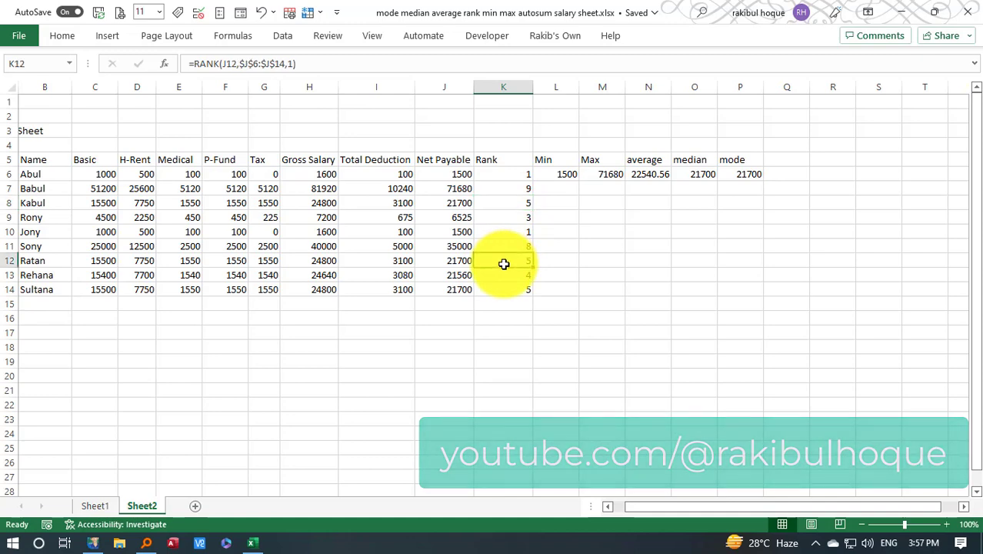
left_click(737, 174)
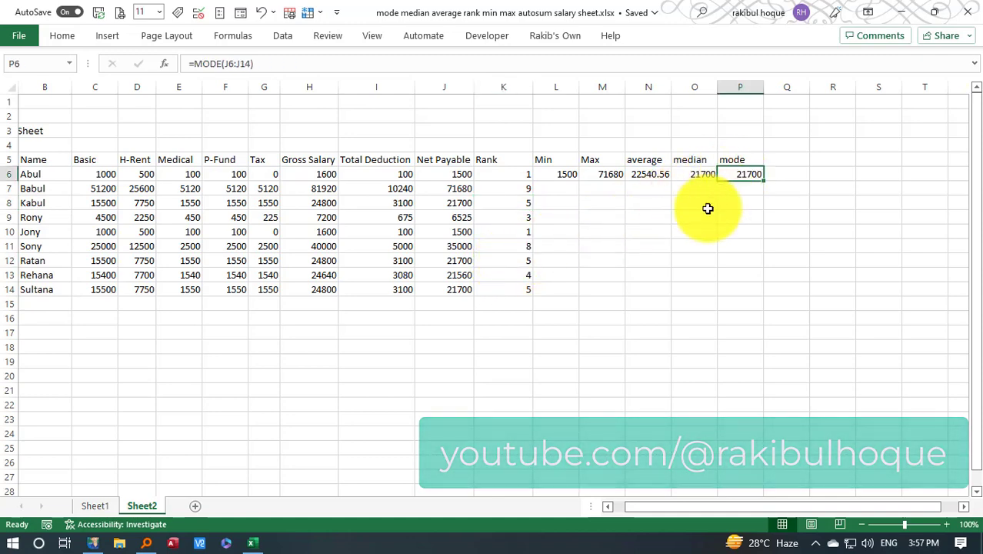
left_click(504, 289)
left_click(693, 174)
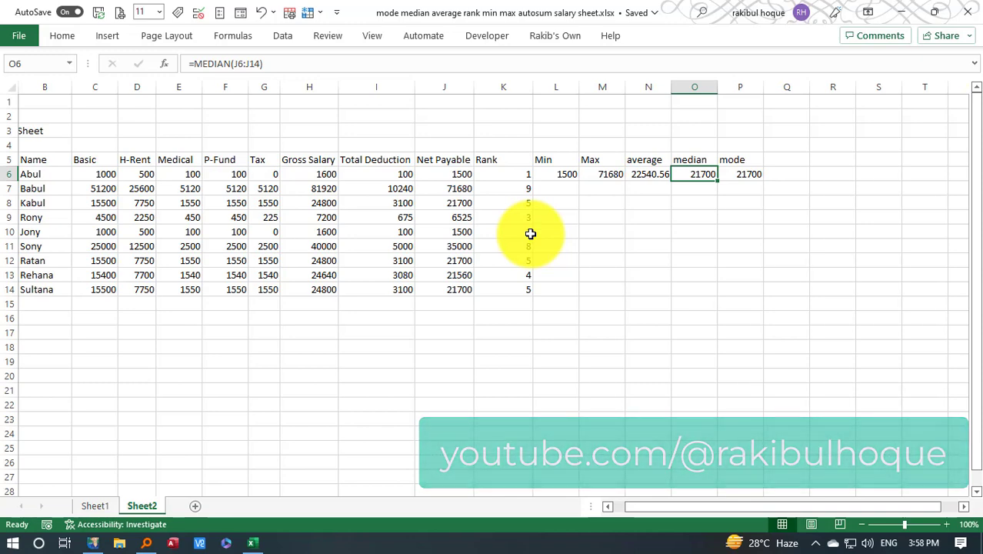
left_click_drag(502, 157, 479, 174)
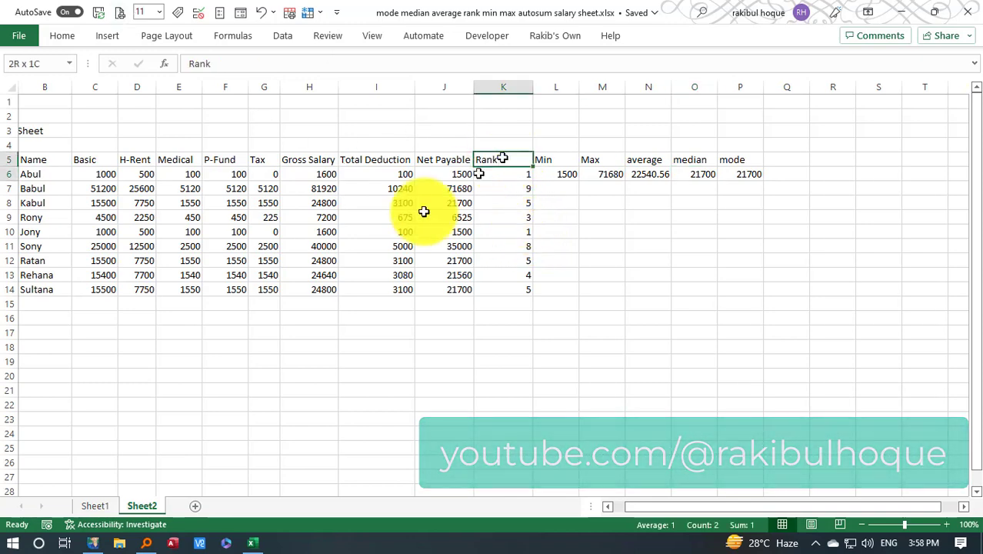